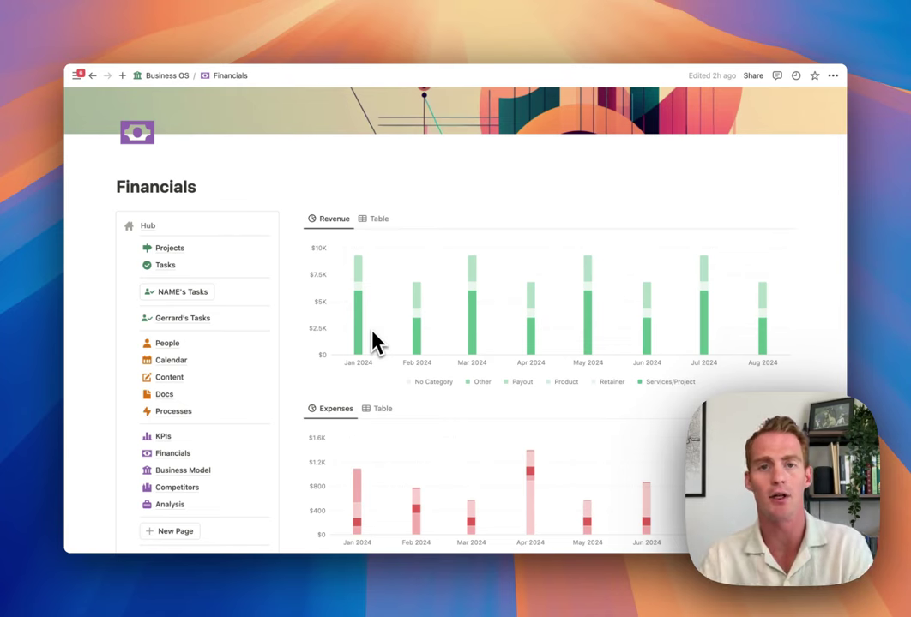
Insert a vertical bar chart block below the Expenses chart and base it on a new blank database.
scroll(373, 341, "down", 5)
left_click(291, 236)
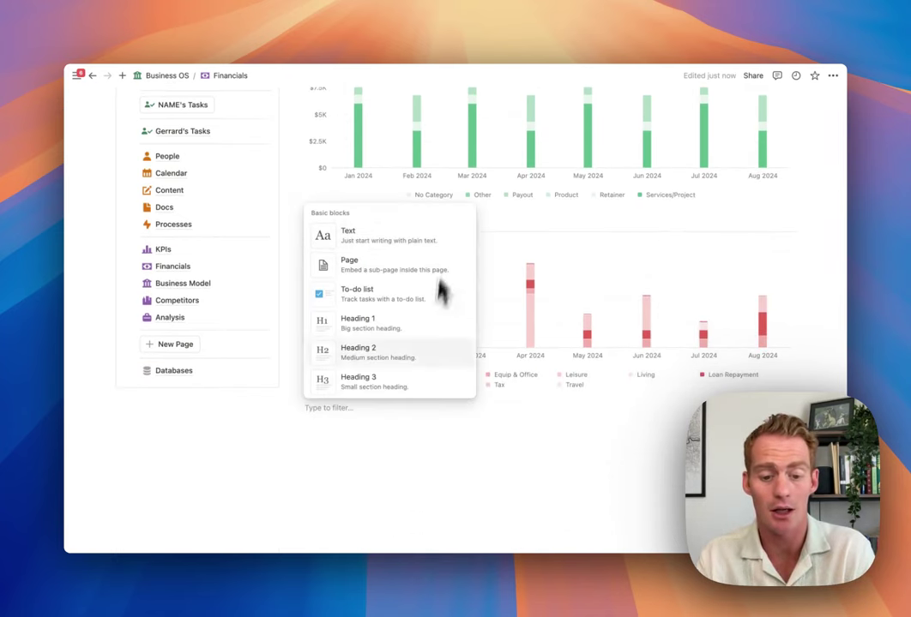
left_click(343, 408)
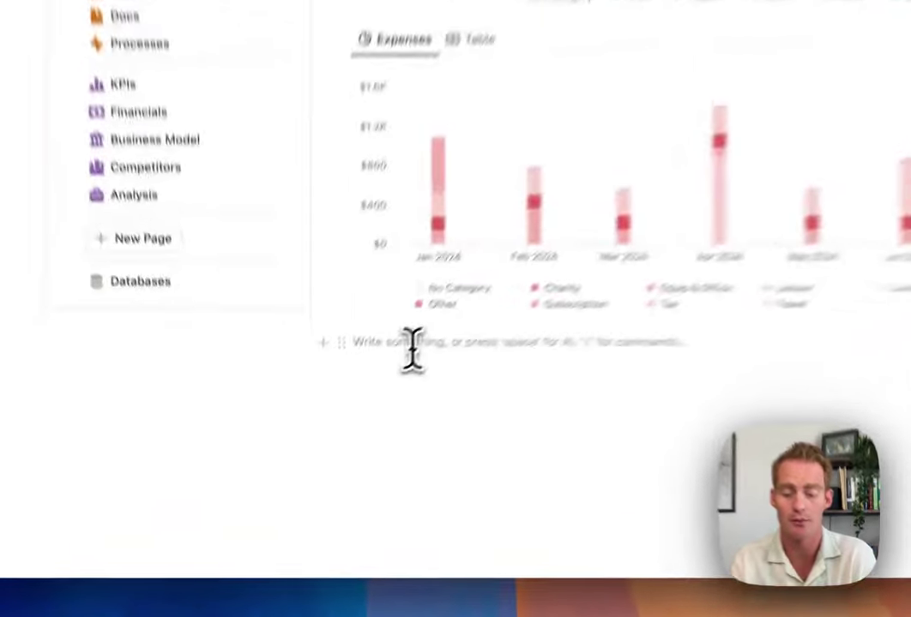
type("/")
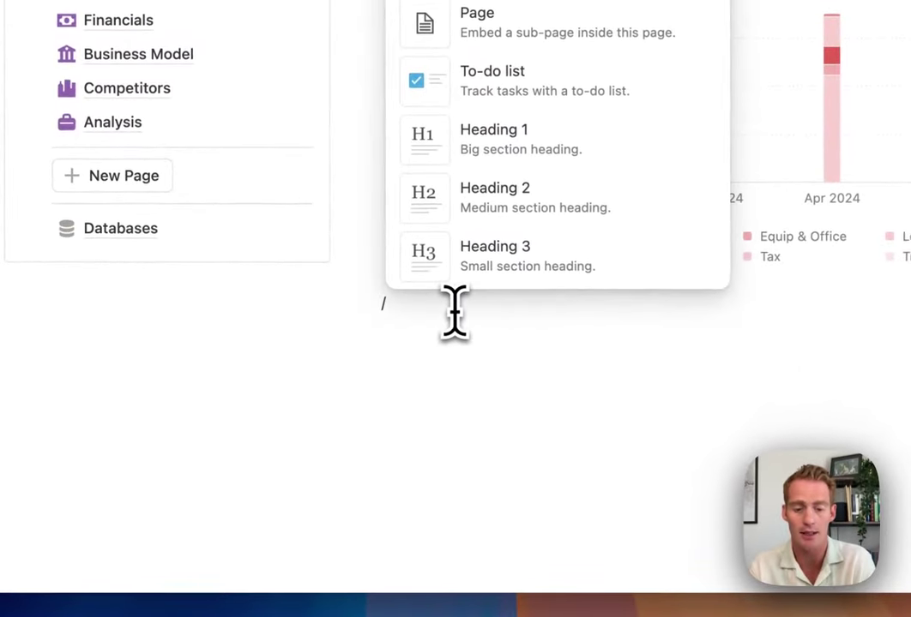
type("char")
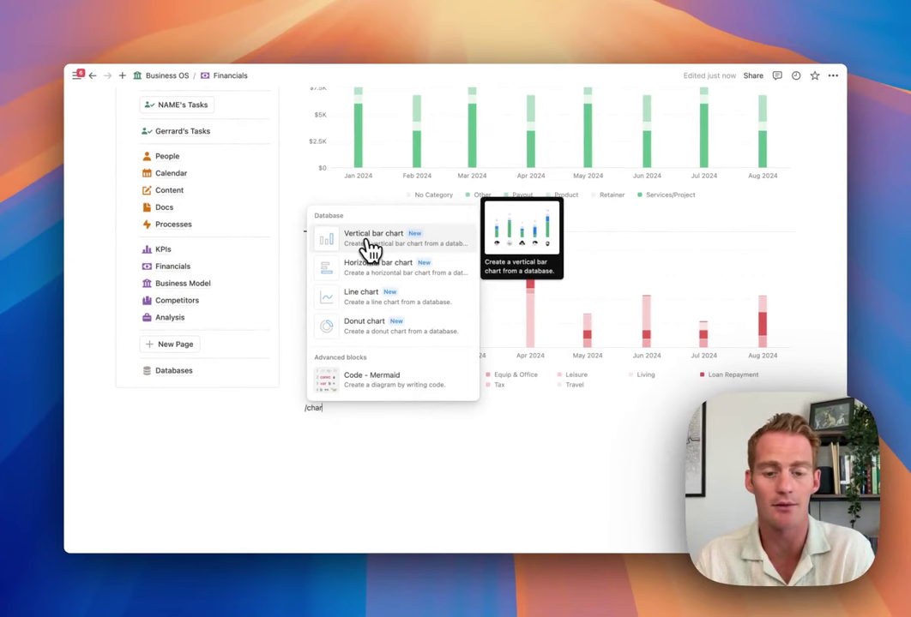
left_click(369, 248)
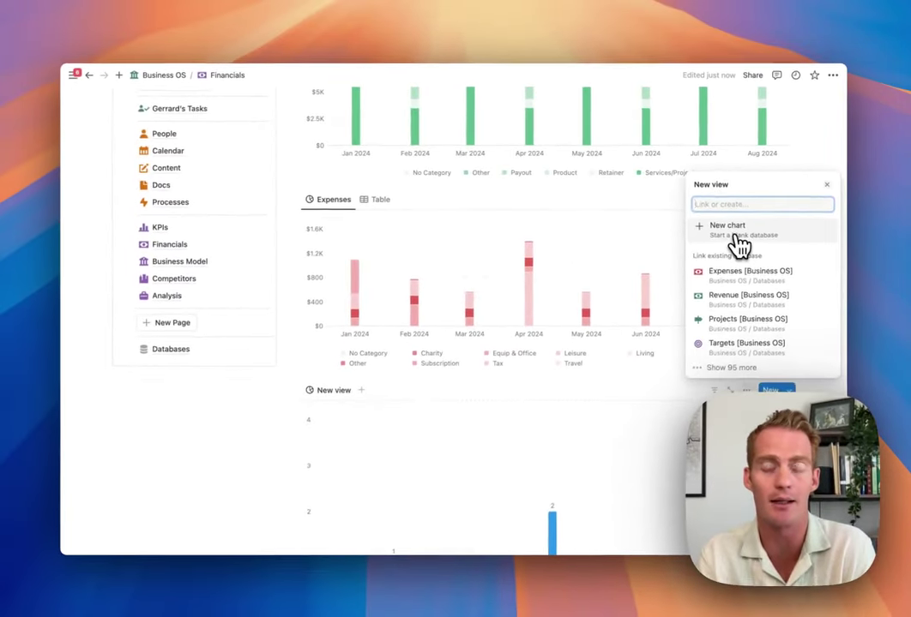
left_click(633, 310)
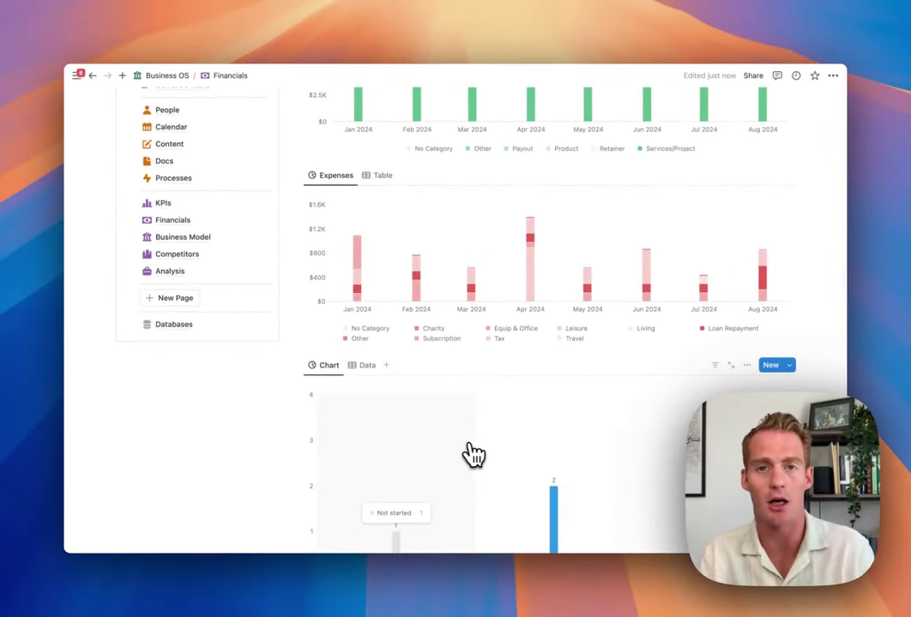
Show the data table behind the newly inserted status chart.
scroll(473, 454, "down", 2)
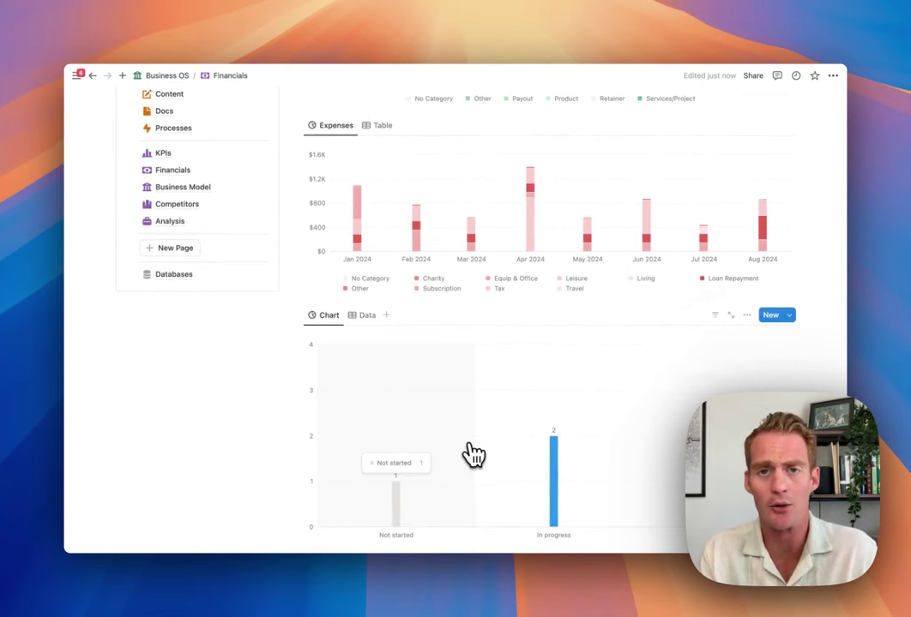
scroll(474, 454, "down", 1)
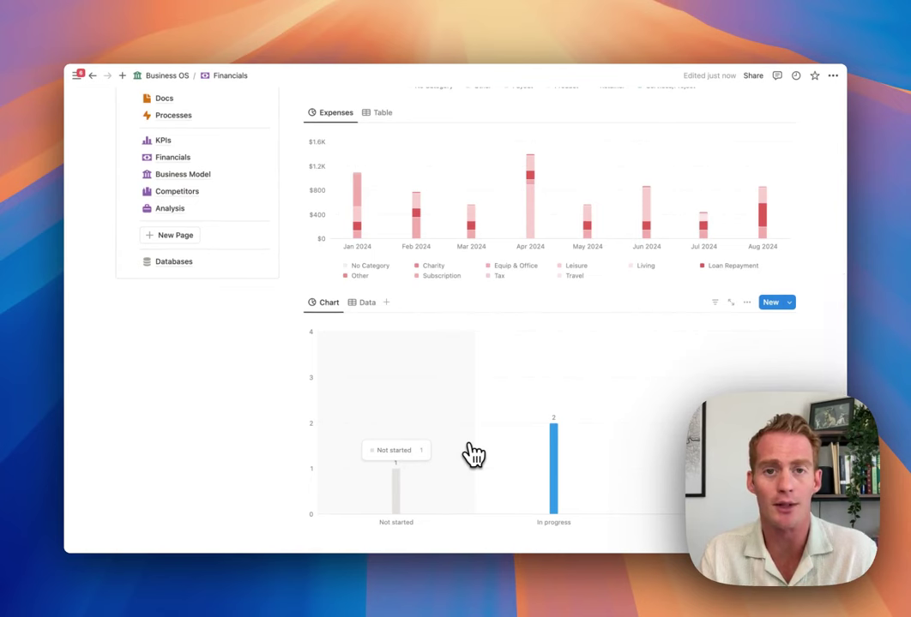
scroll(544, 386, "down", 1)
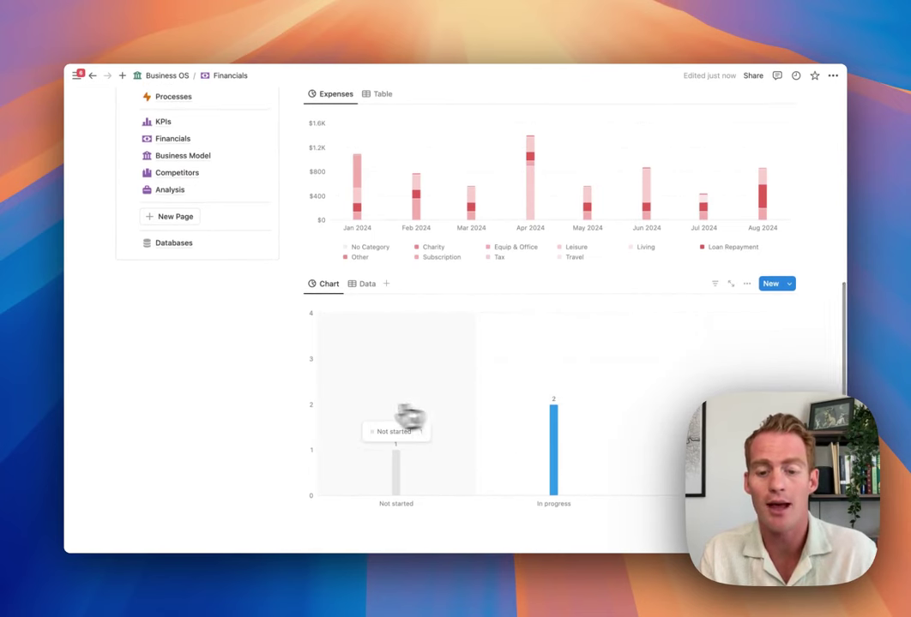
left_click(370, 285)
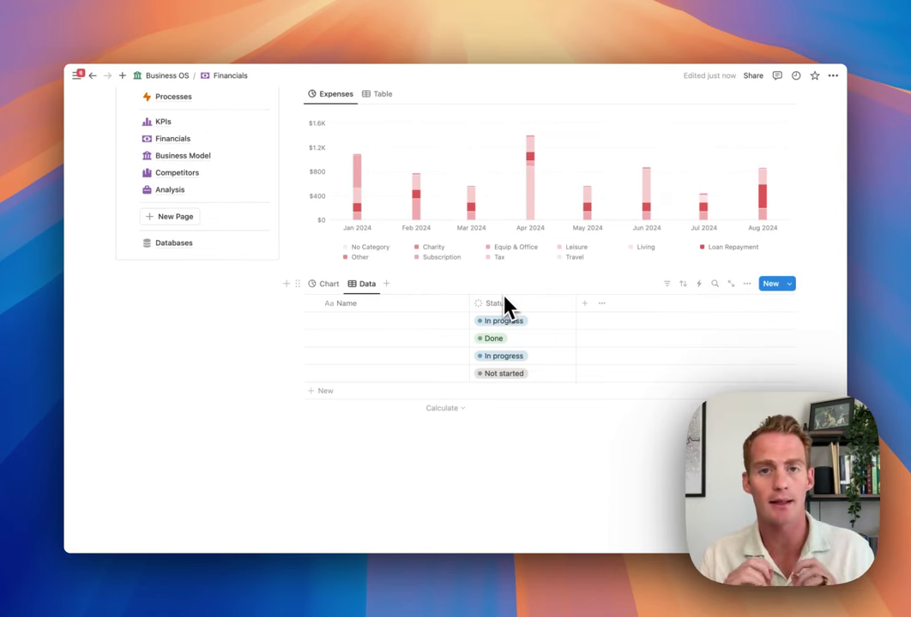
Duplicate the Table view of the Expenses database and open the copy's source setting.
scroll(451, 341, "up", 4)
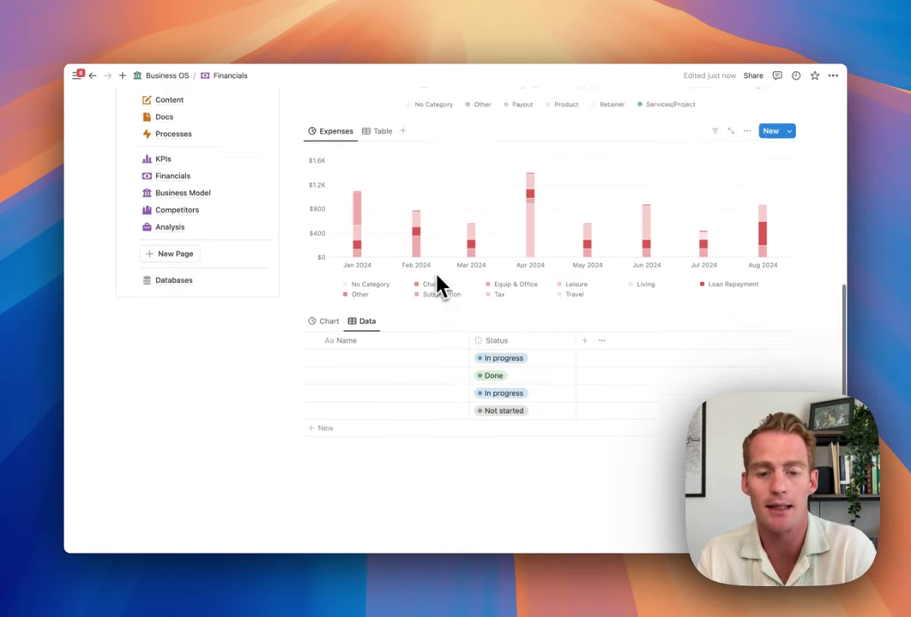
left_click(380, 170)
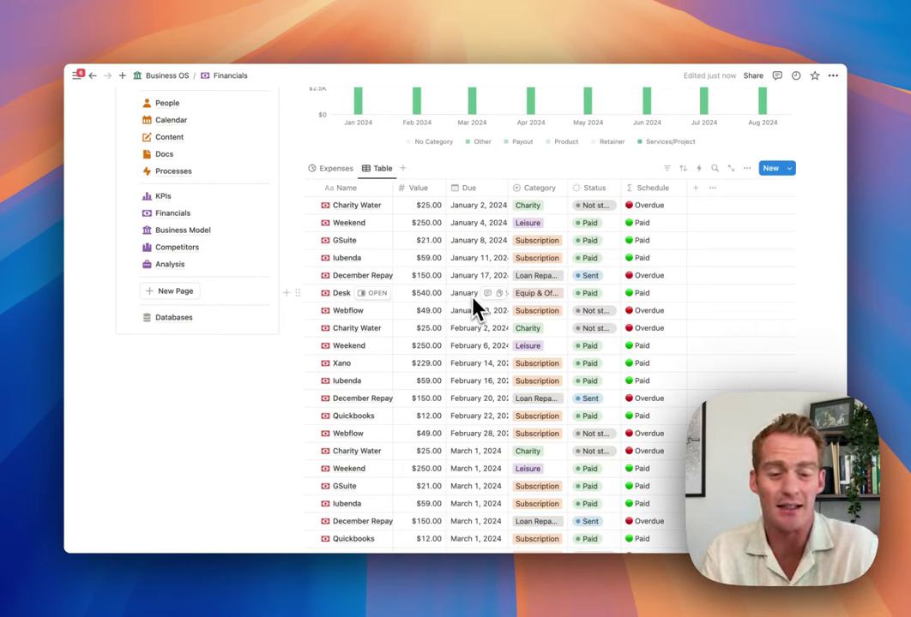
left_click(382, 175)
left_click(391, 279)
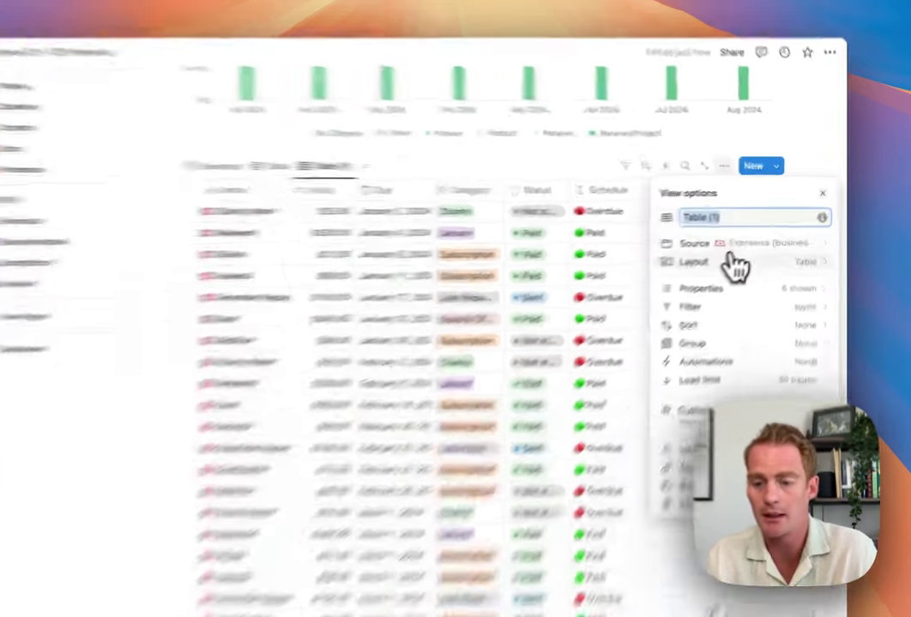
left_click(724, 247)
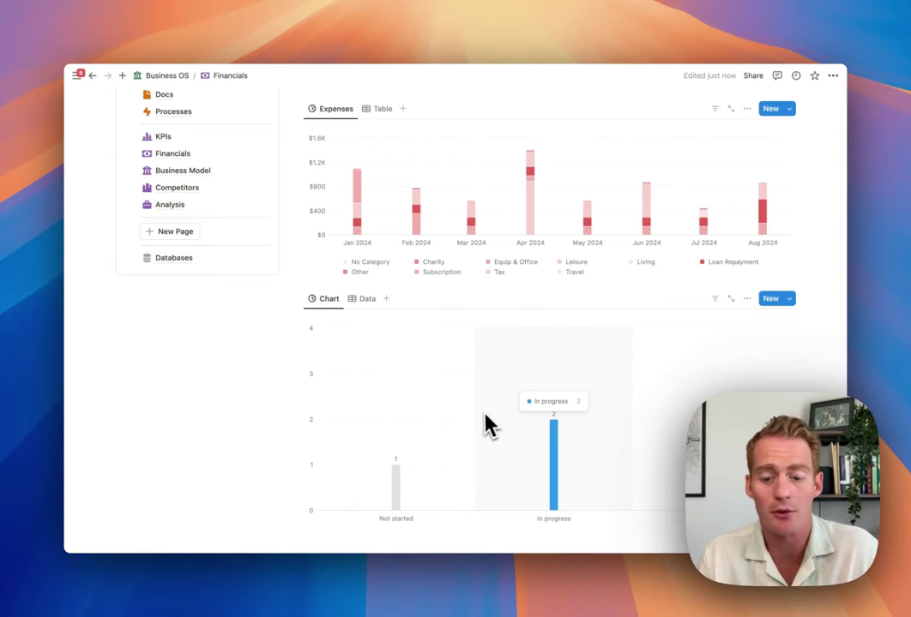
Examine the chart data and Expenses records, including the Category options of the first Charity Water entry and the monthly due dates.
scroll(481, 415, "down", 1)
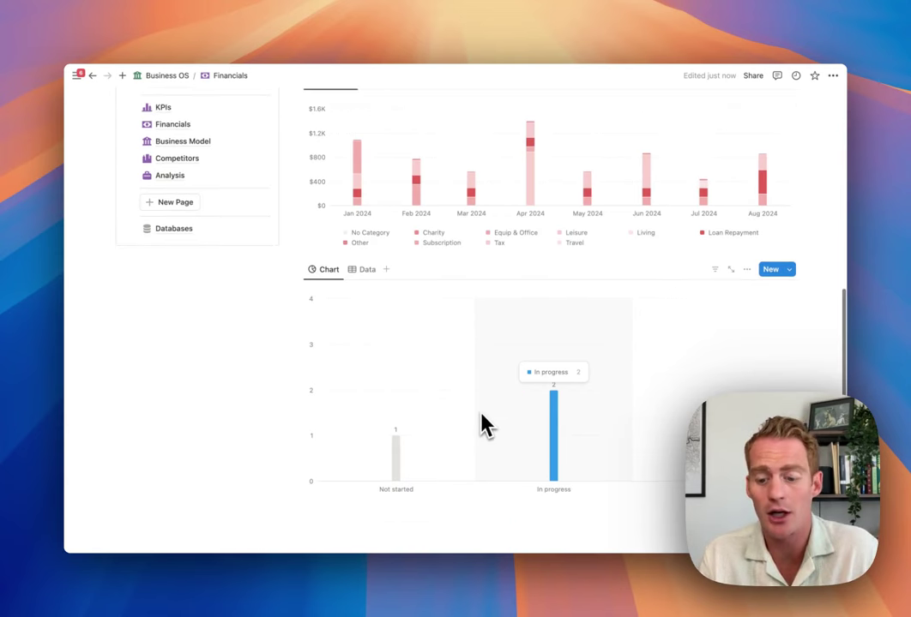
left_click(366, 281)
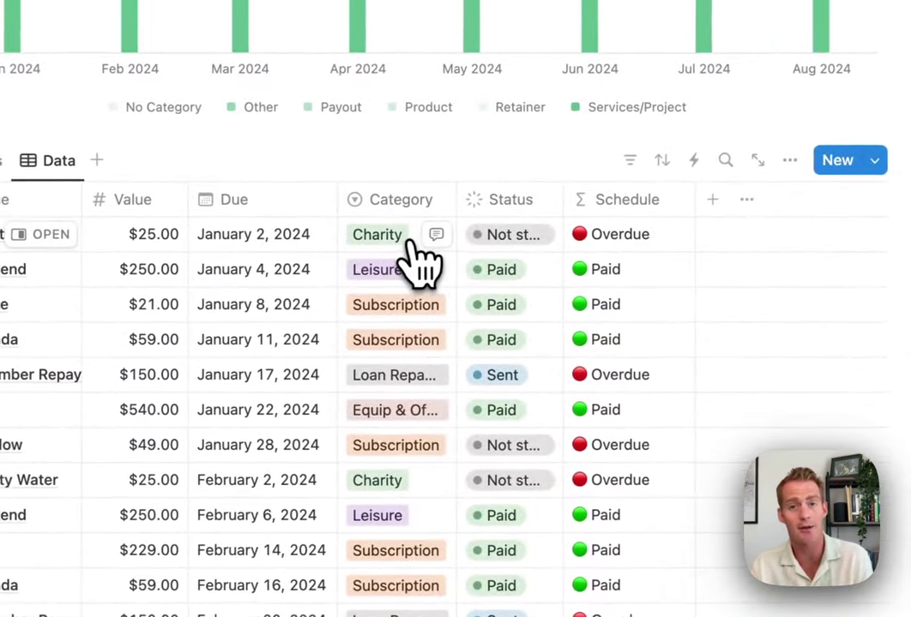
left_click(562, 206)
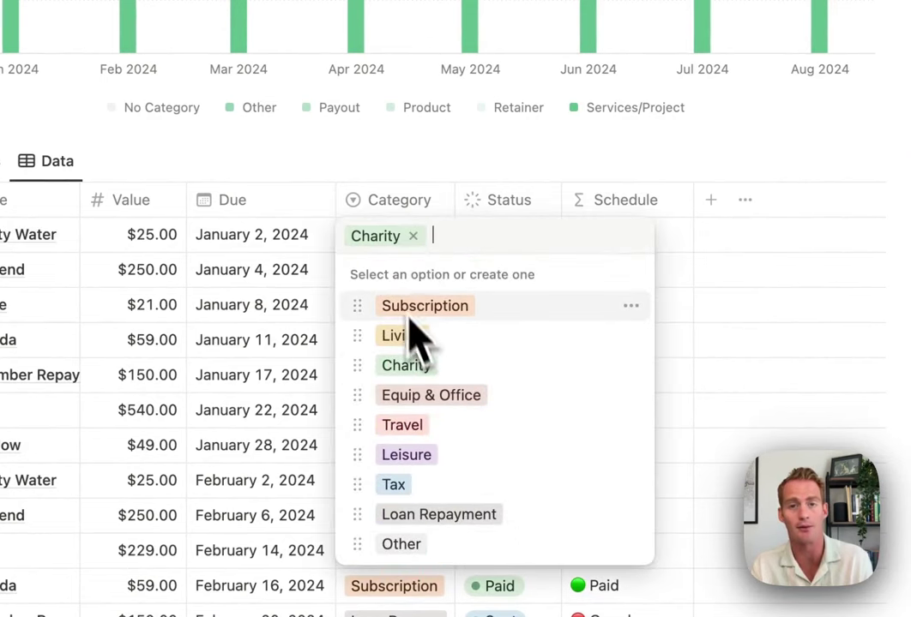
key("Escape")
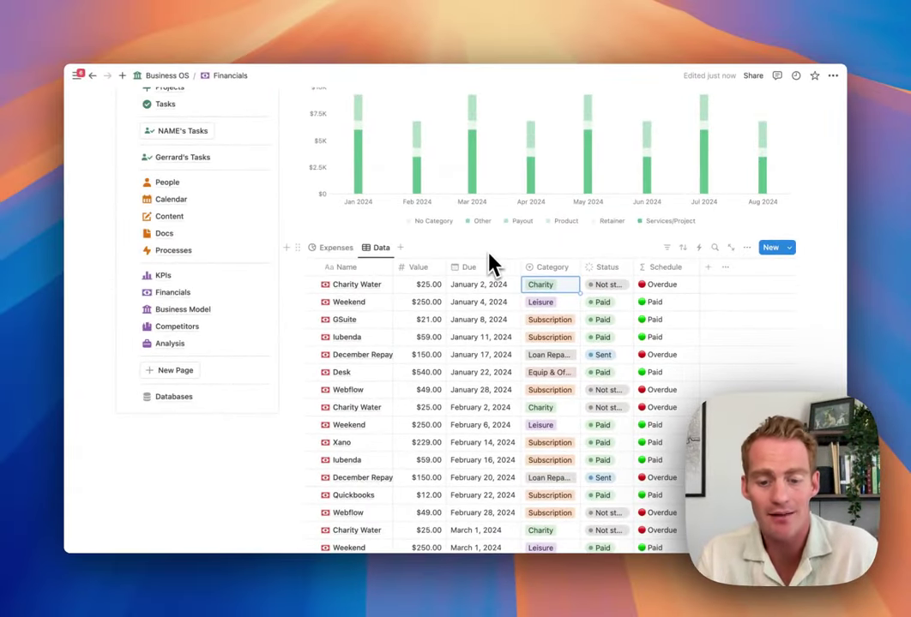
scroll(499, 387, "down", 5)
scroll(499, 388, "down", 3)
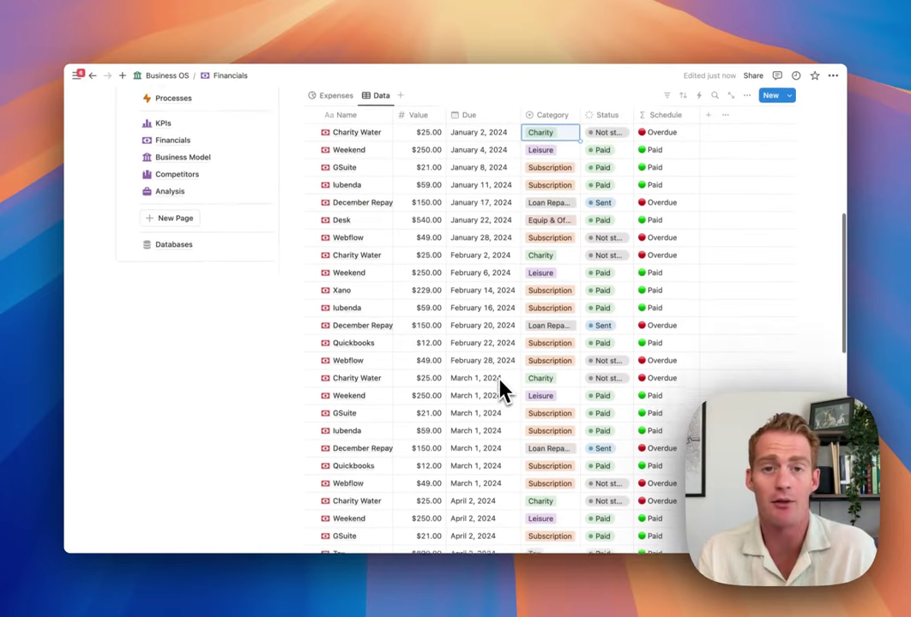
scroll(502, 390, "down", 1)
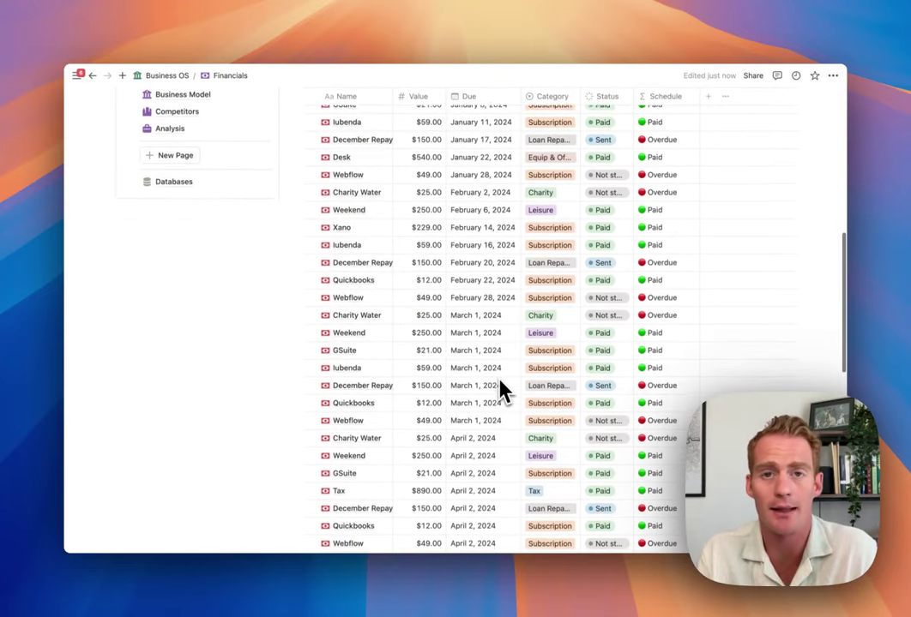
scroll(503, 390, "up", 5)
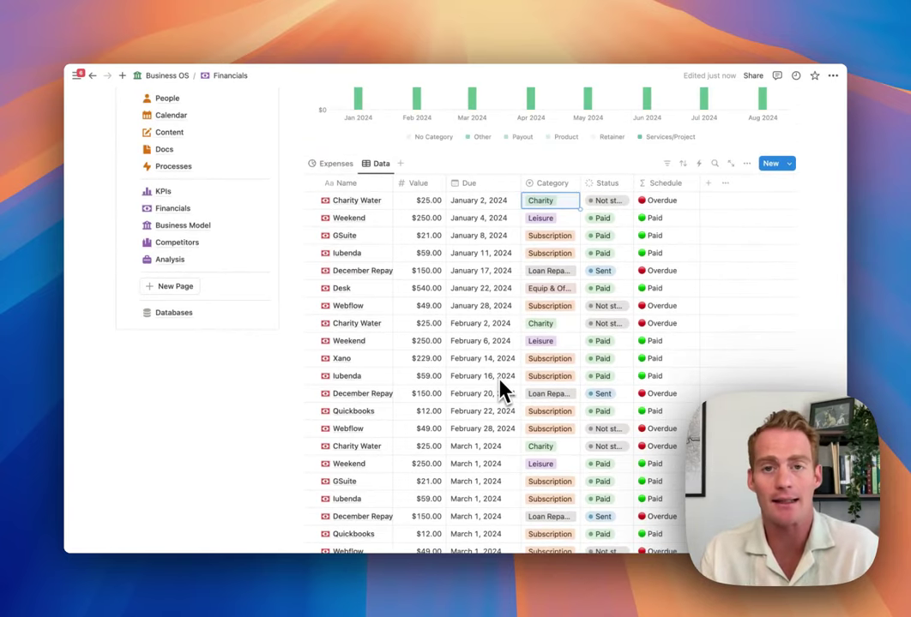
scroll(501, 388, "up", 8)
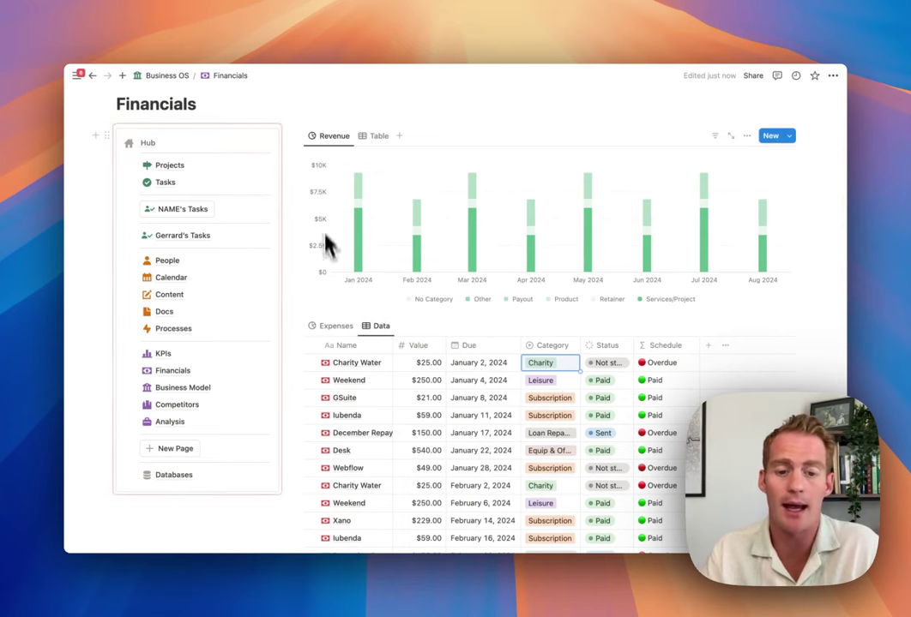
Add a Chart view beside the Expenses and Data views and link it to the Expenses [Business OS] database.
scroll(469, 371, "down", 2)
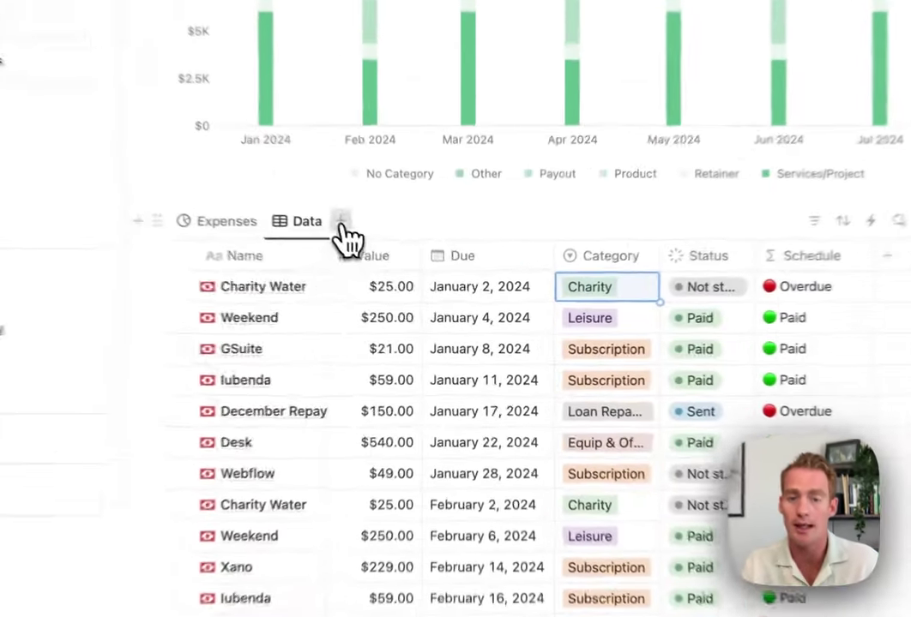
left_click(400, 276)
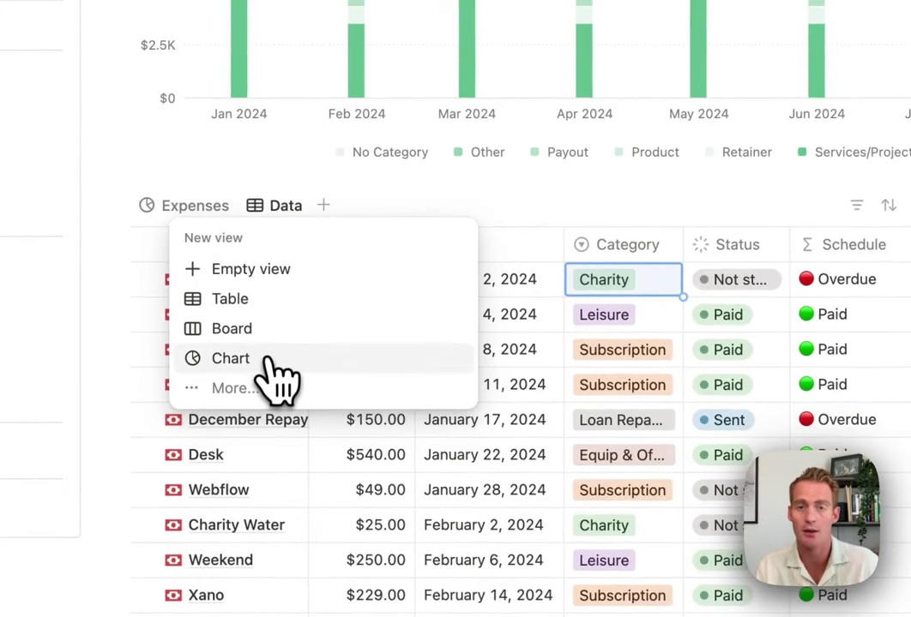
left_click(274, 371)
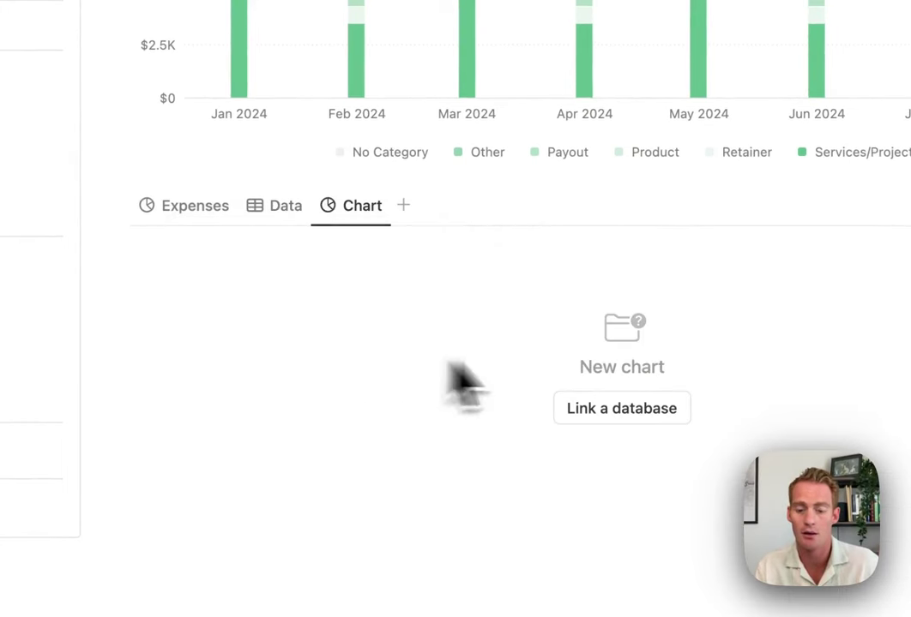
left_click(619, 420)
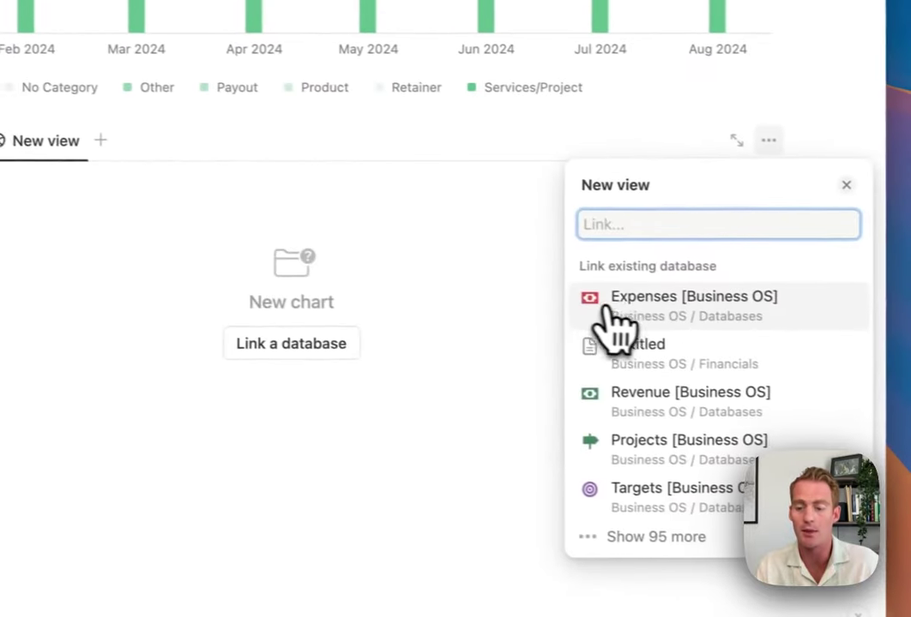
left_click(613, 321)
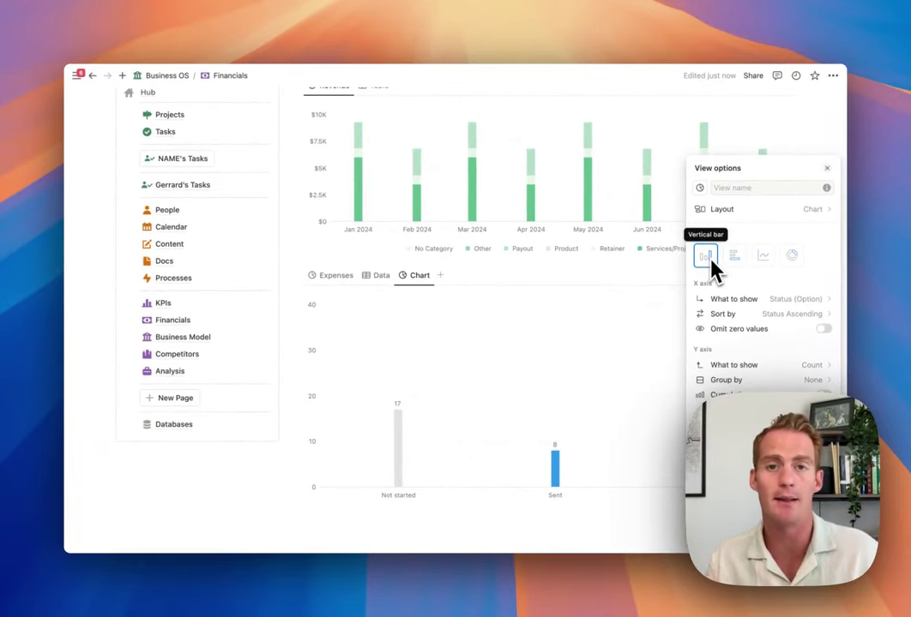
Set the new chart's X axis to show the Due date by Day.
left_click(735, 302)
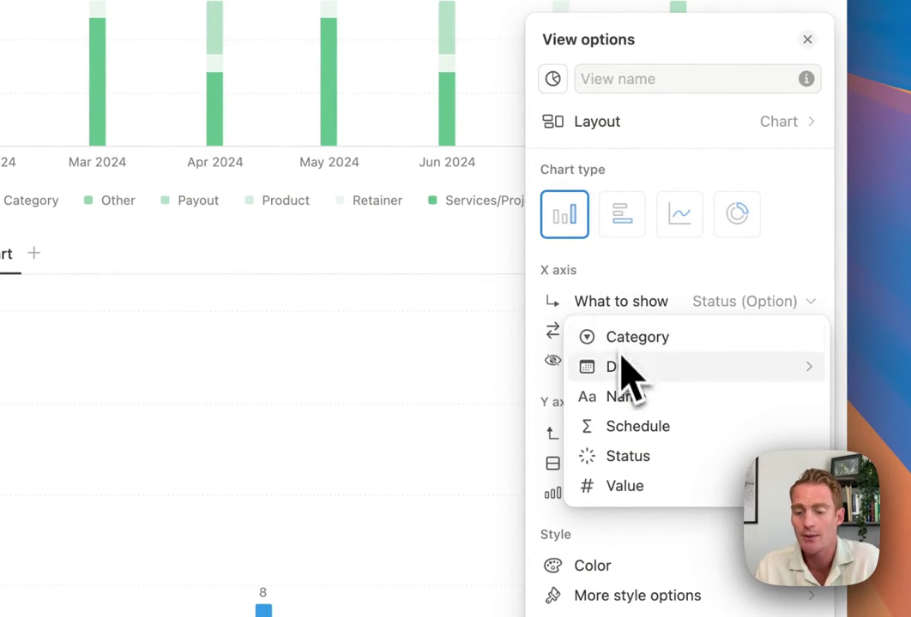
mouse_move(621, 375)
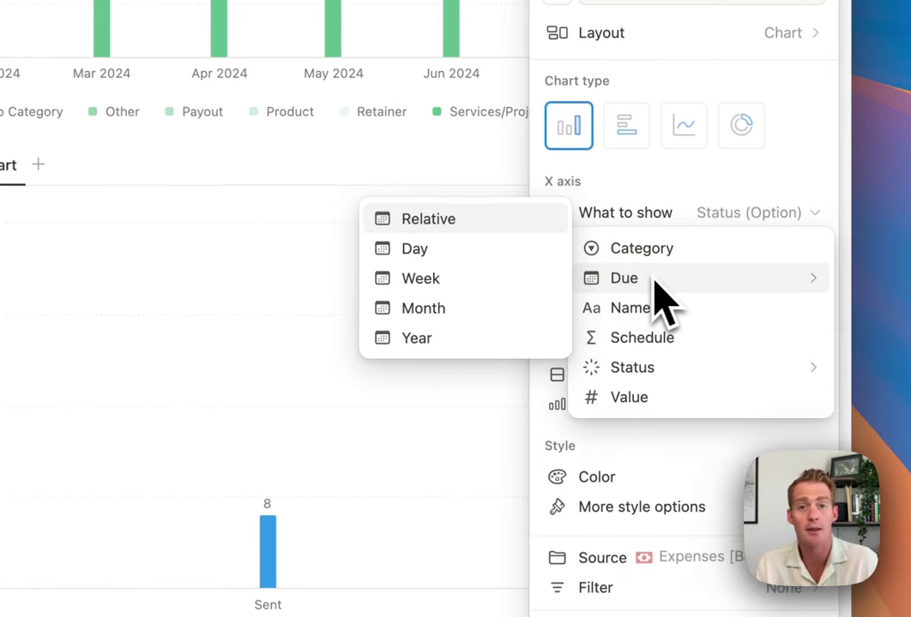
left_click(493, 253)
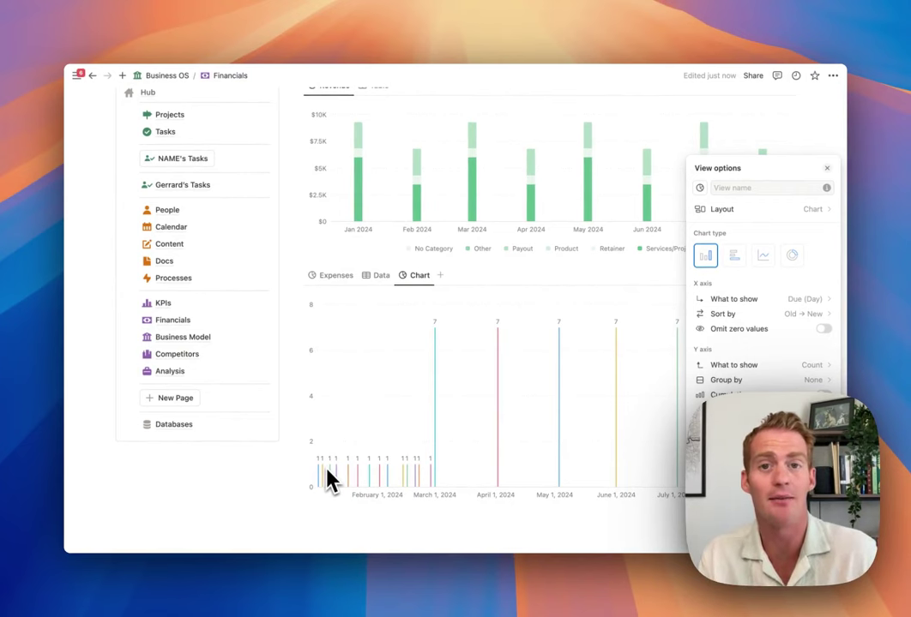
Look at the finished Expenses chart and the Data table for comparison with the new chart.
left_click(336, 278)
left_click(336, 279)
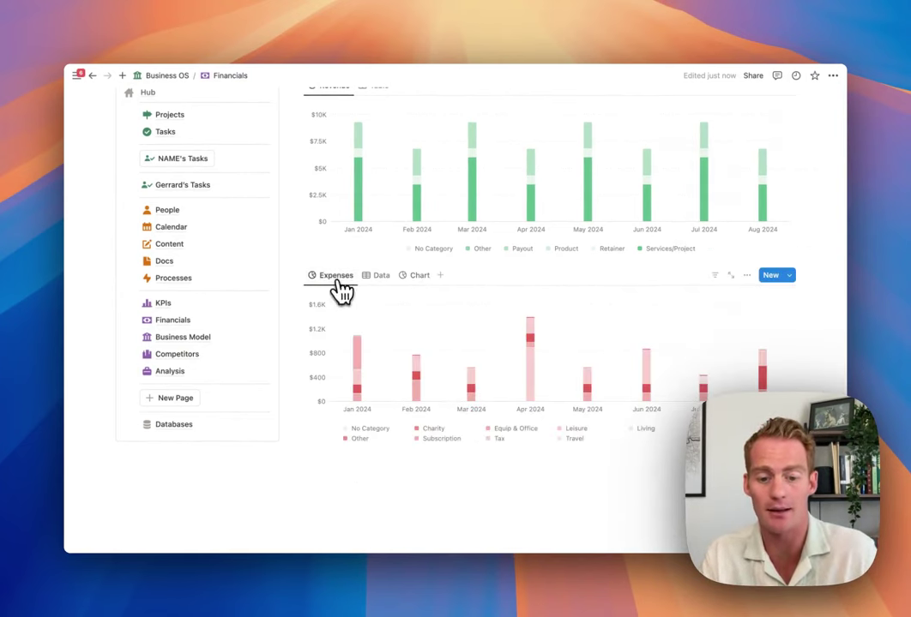
left_click(377, 277)
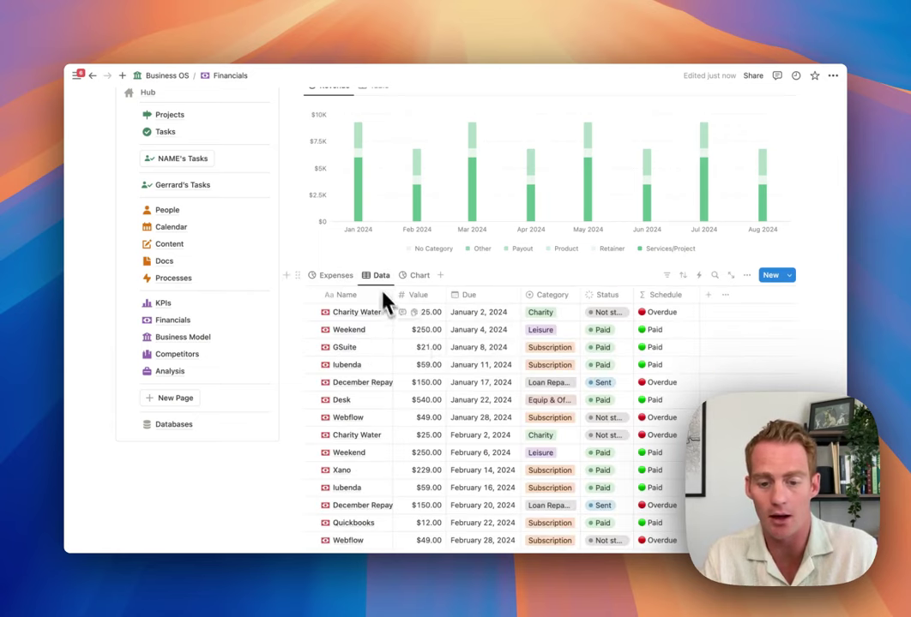
scroll(484, 347, "up", 1)
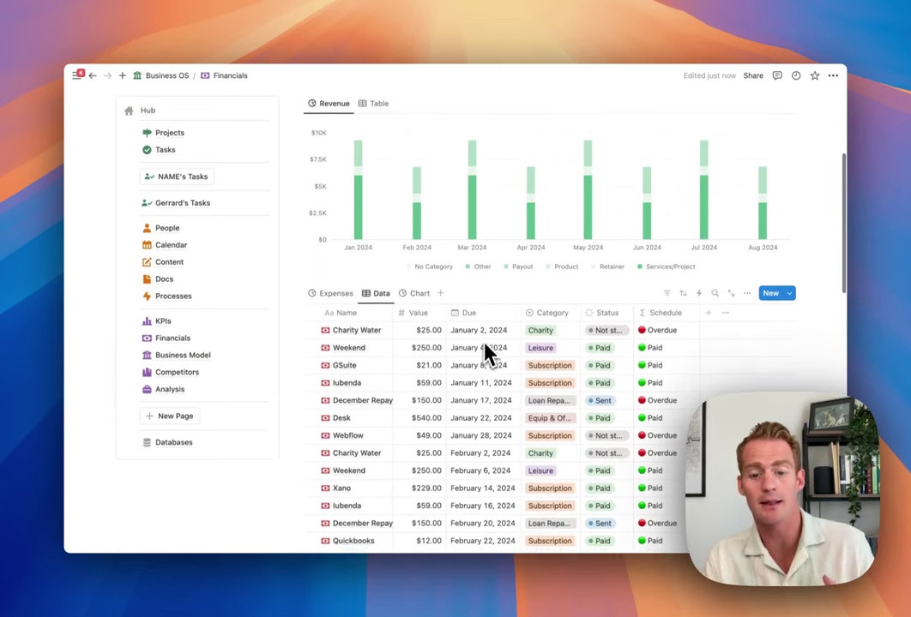
Set the Y axis of the new Chart view to show the sum of Value.
left_click(421, 285)
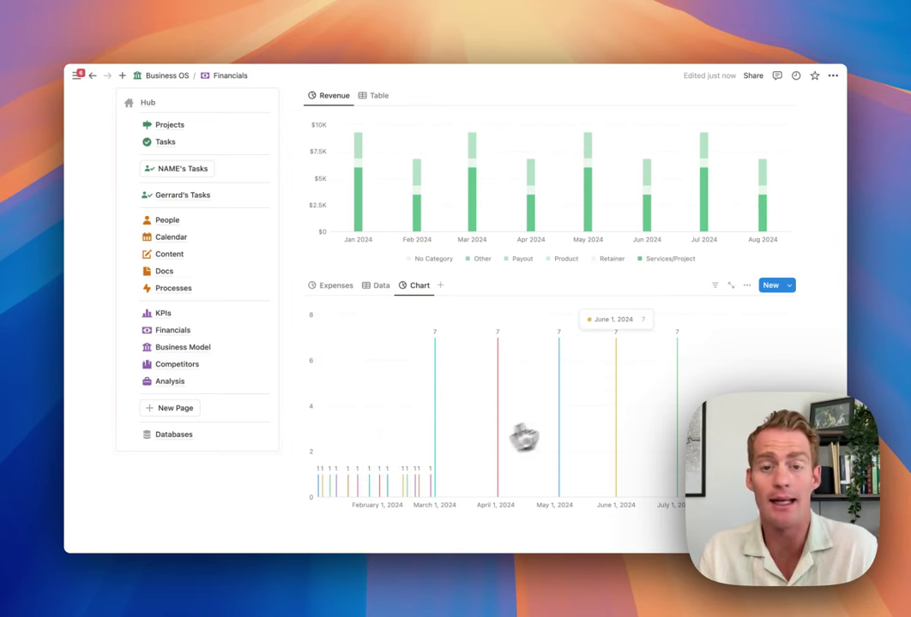
left_click(747, 285)
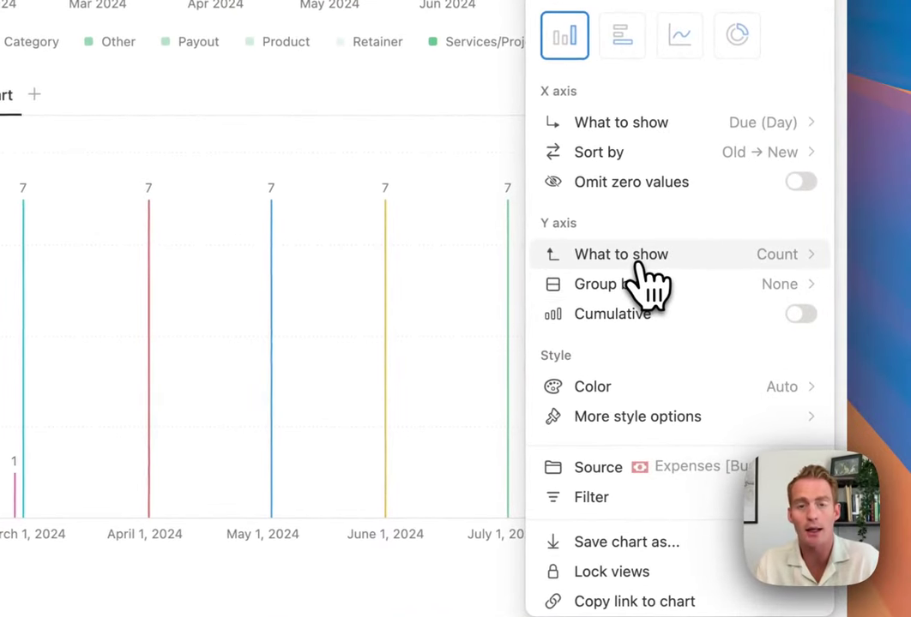
left_click(645, 257)
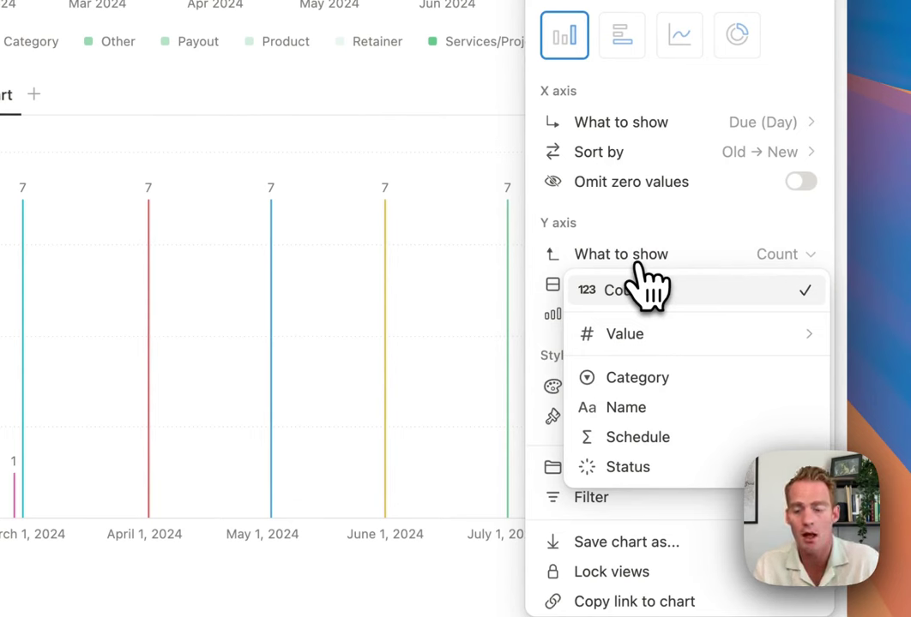
mouse_move(636, 335)
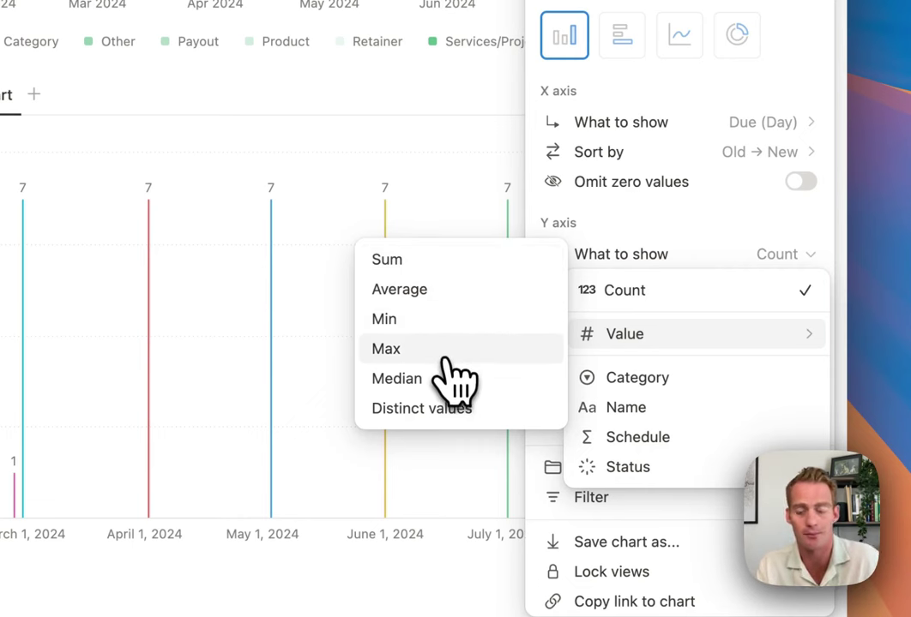
left_click(439, 268)
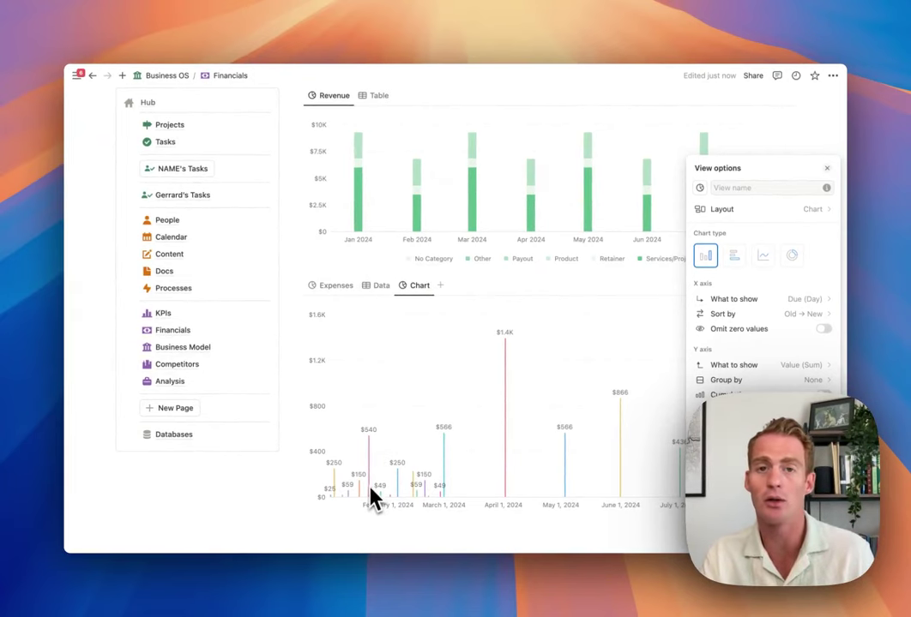
key("Escape")
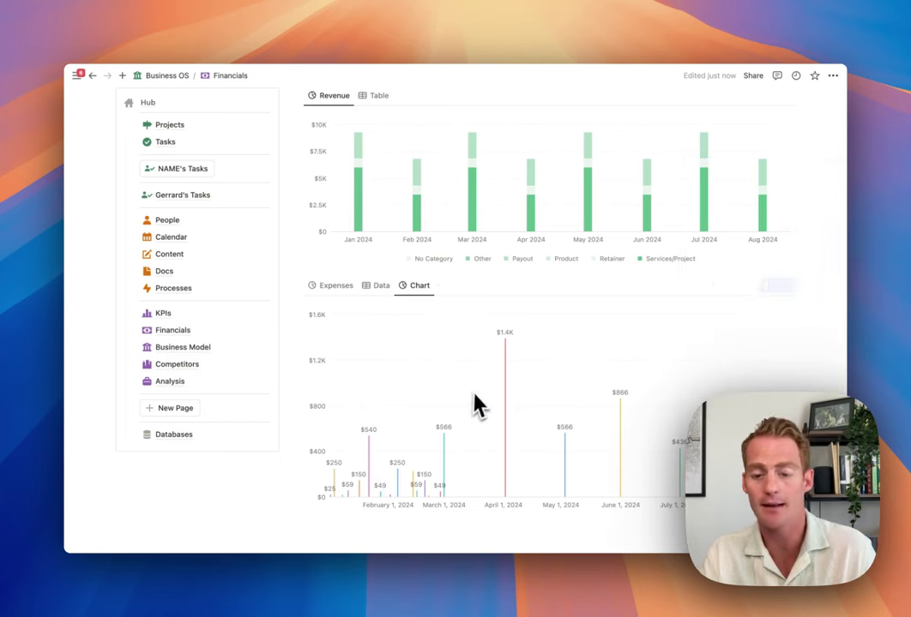
Set the chart's X axis to show the Due date by Month.
scroll(512, 403, "down", 1)
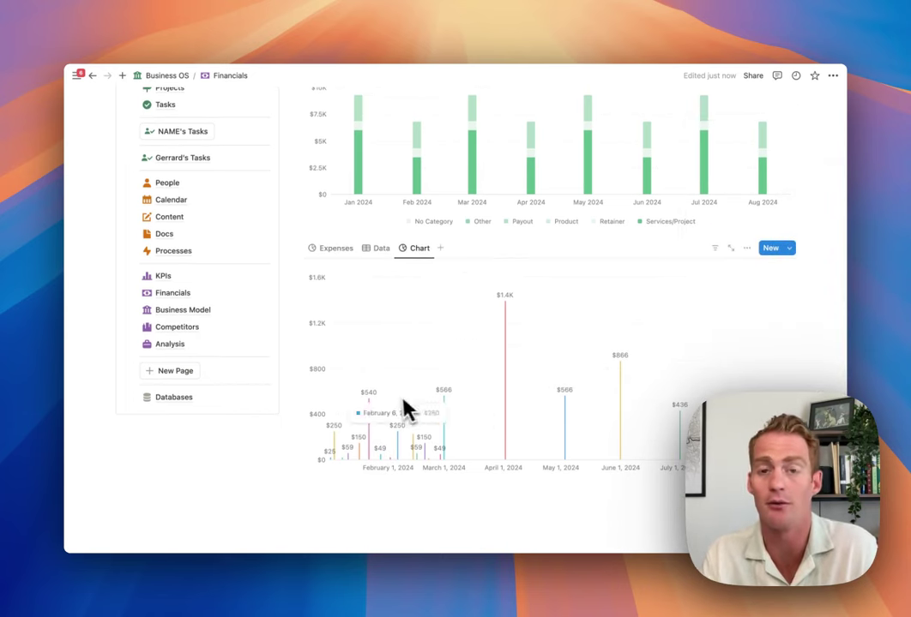
scroll(446, 403, "up", 1)
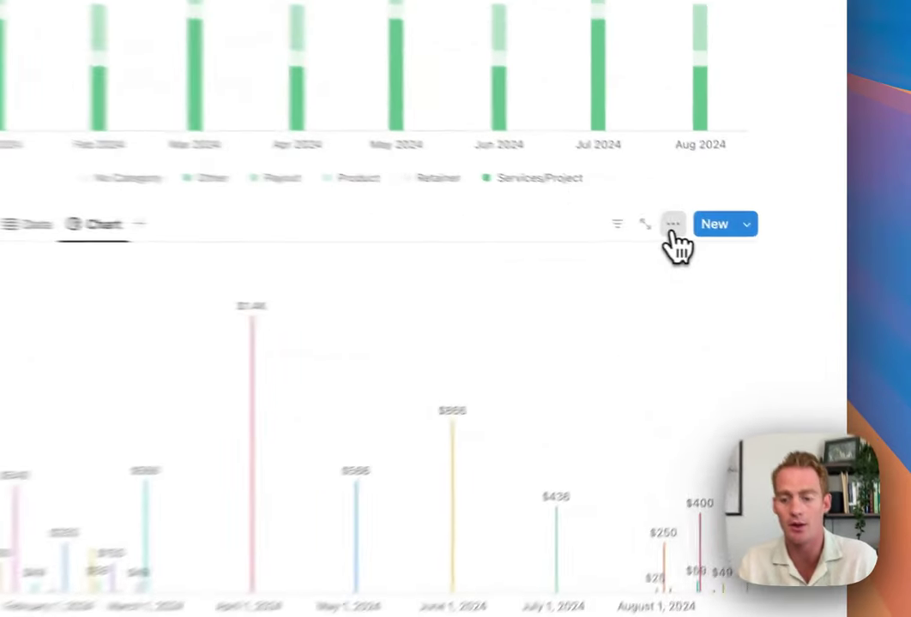
left_click(673, 226)
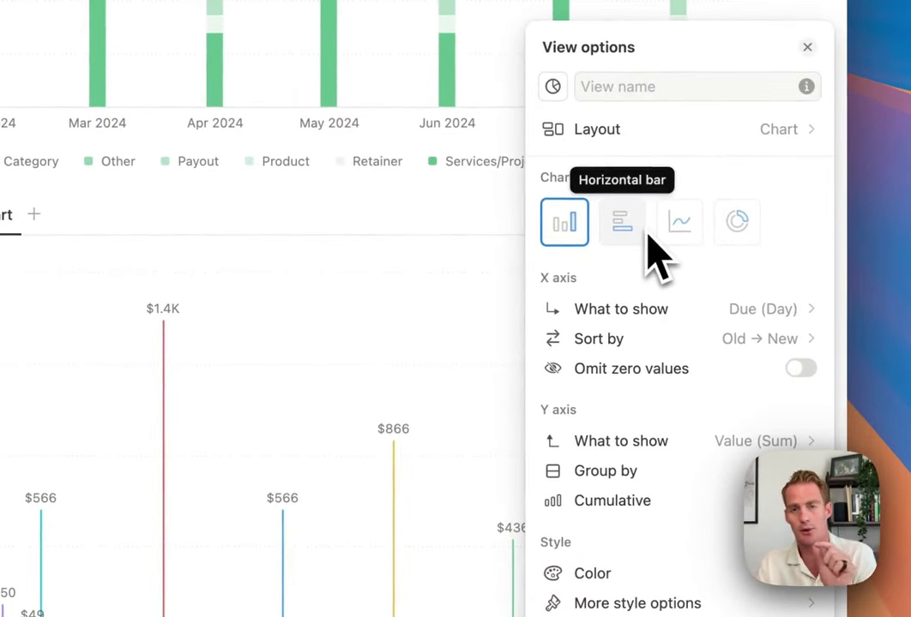
left_click(657, 323)
mouse_move(636, 384)
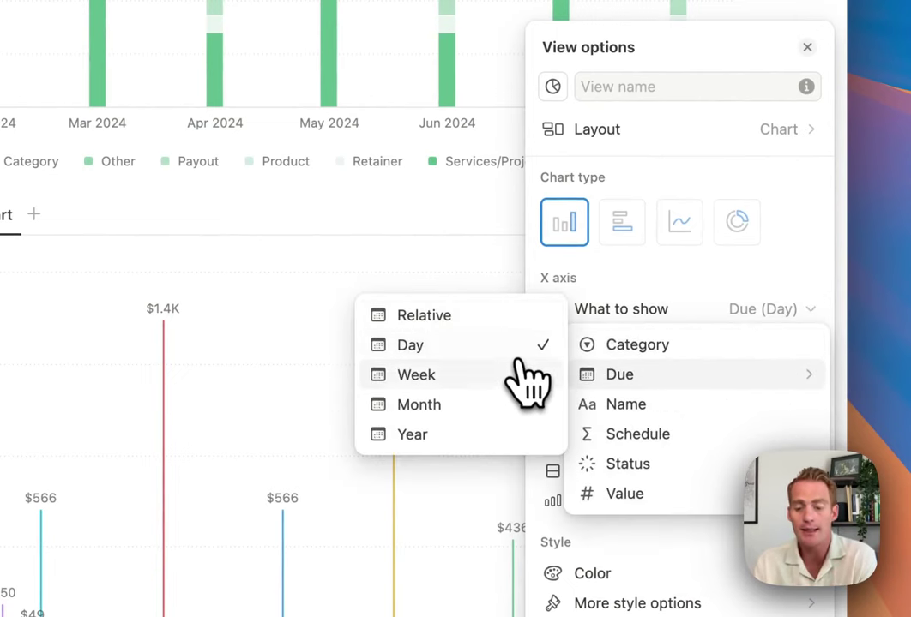
left_click(502, 405)
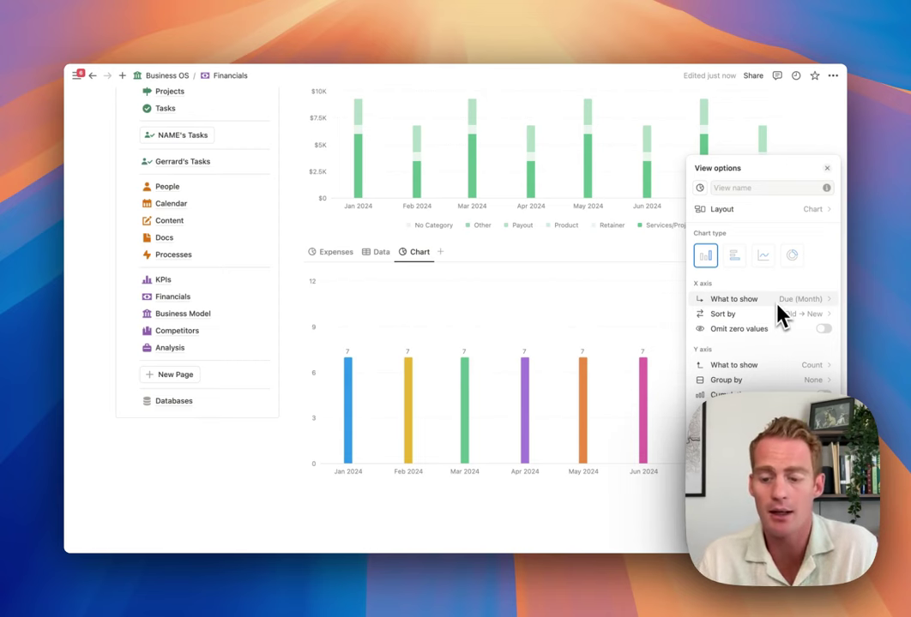
Set the monthly chart's Y axis to show the sum of Value and close the view options.
left_click(754, 369)
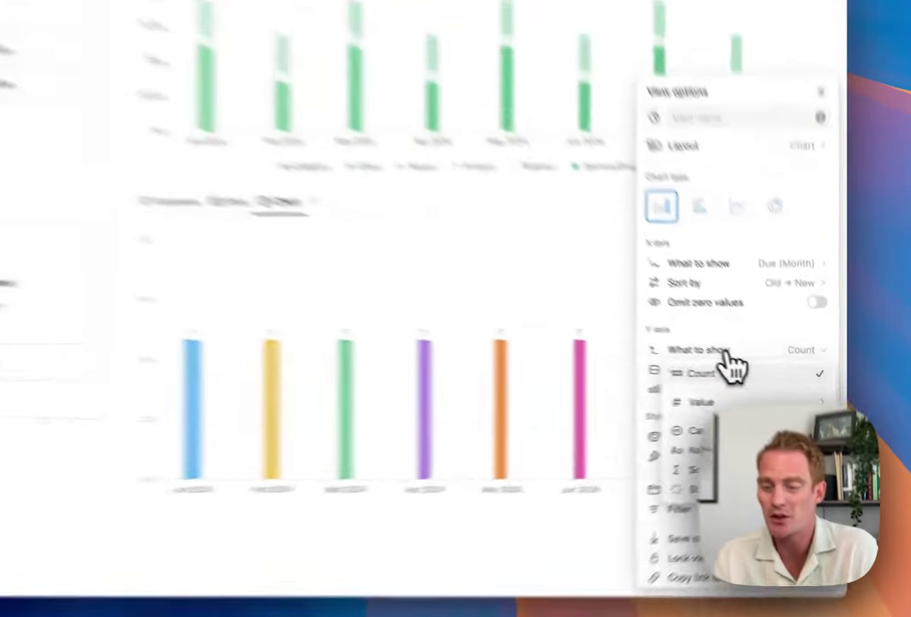
mouse_move(708, 403)
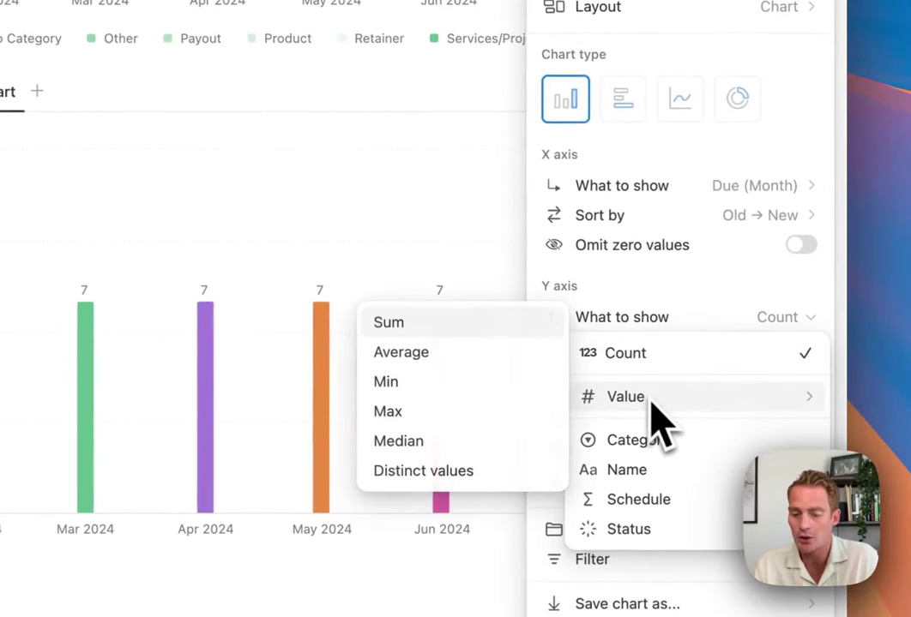
left_click(468, 325)
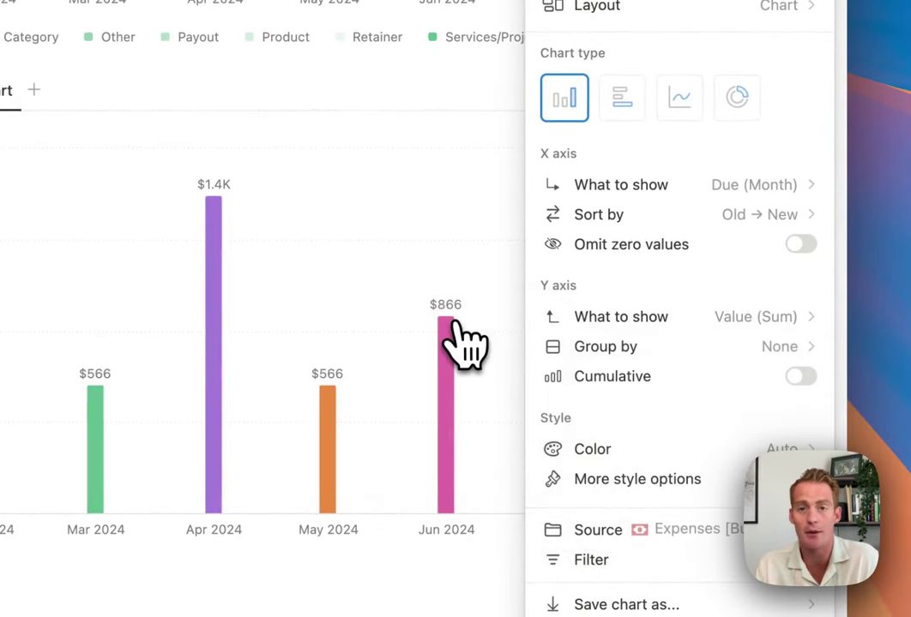
left_click(443, 230)
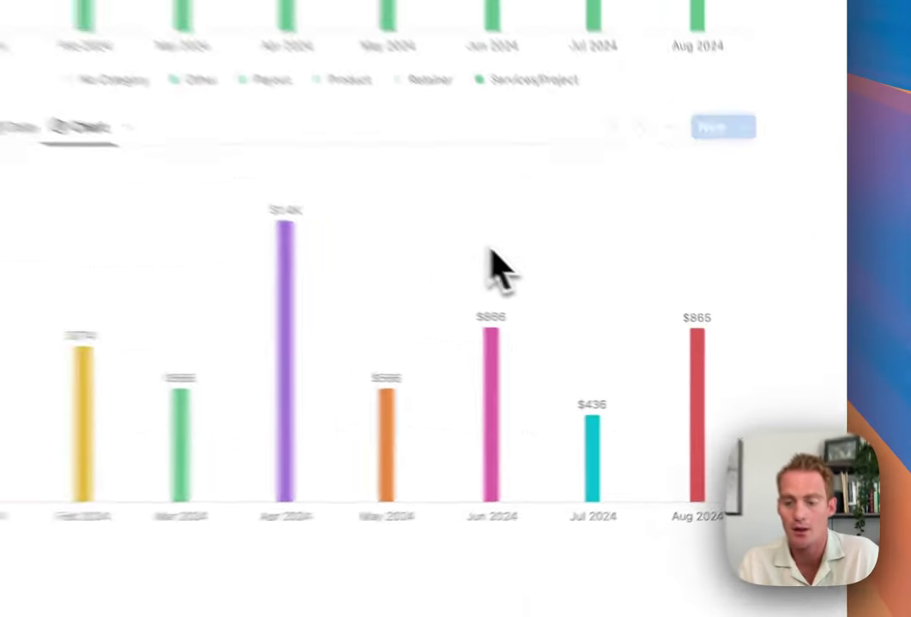
Examine the January and February bars and compare them with the expense records in the Data view.
mouse_move(356, 382)
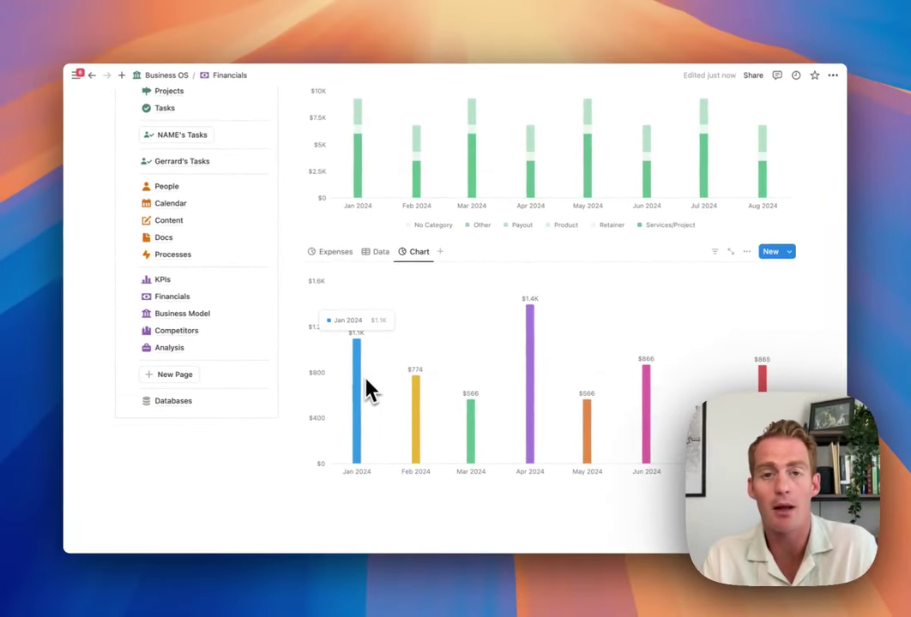
mouse_move(391, 401)
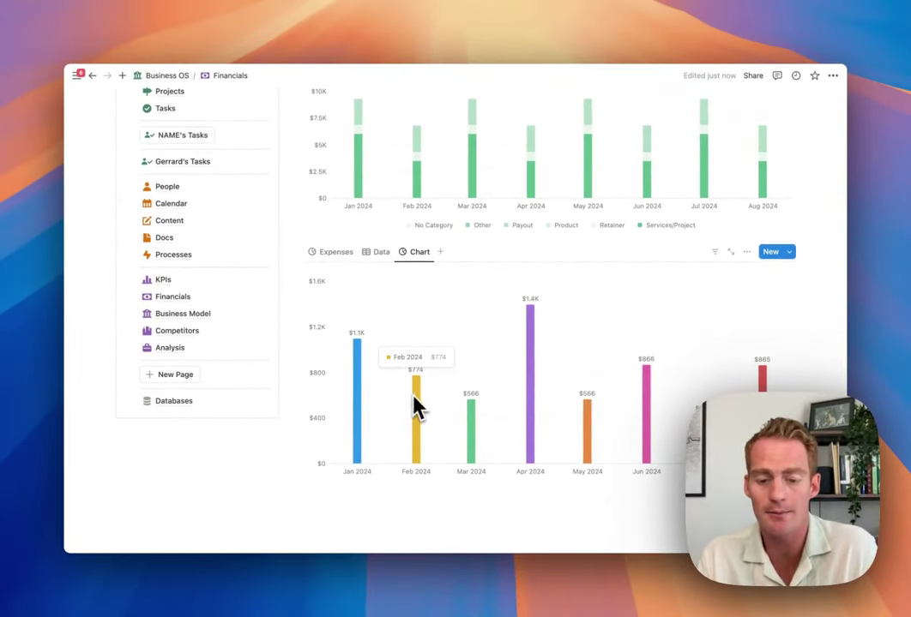
left_click(381, 252)
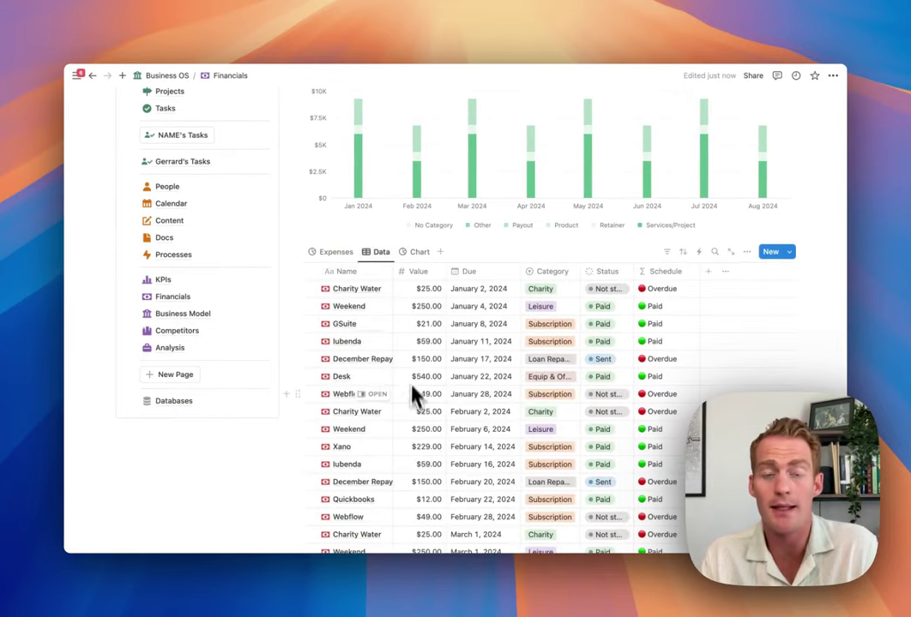
scroll(415, 403, "down", 2)
scroll(415, 416, "down", 2)
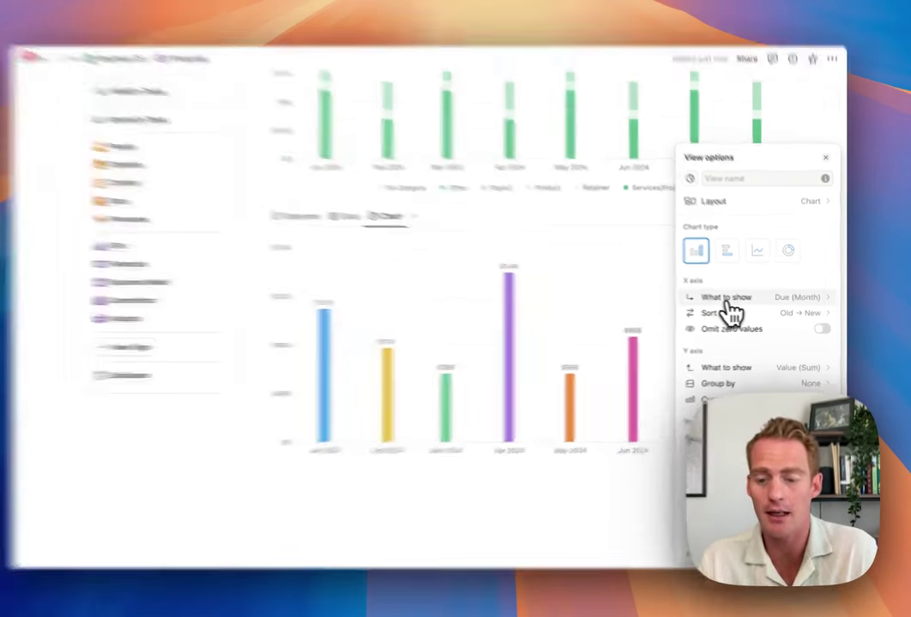
Set the new chart's X axis to show Category and its Y axis to show the sum of Value.
left_click(734, 301)
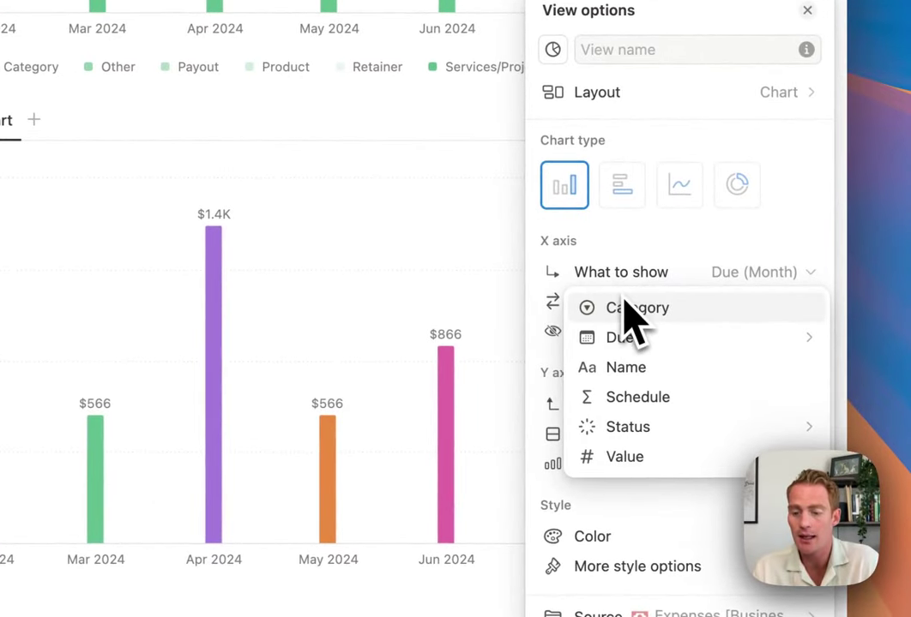
mouse_move(628, 348)
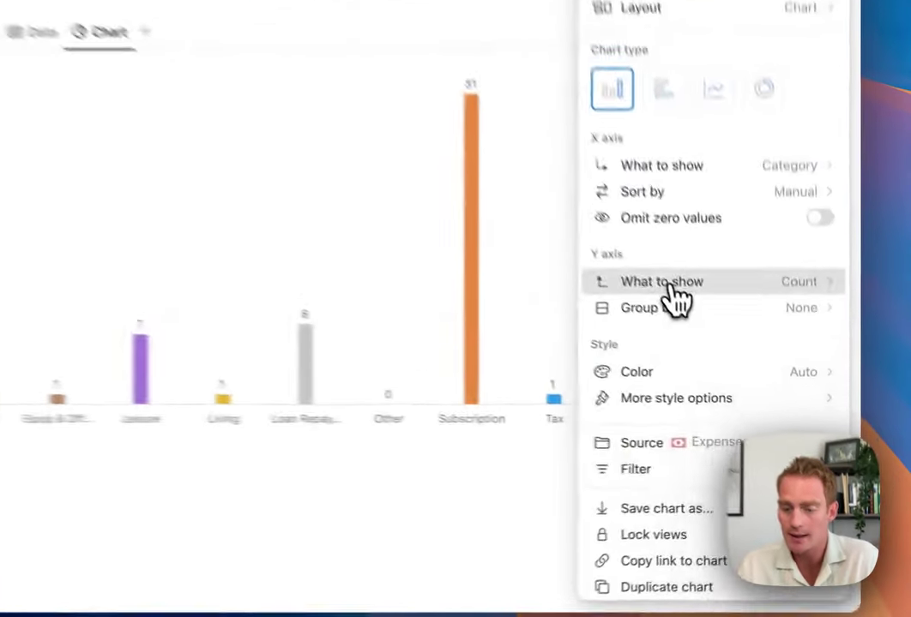
left_click(739, 370)
mouse_move(743, 410)
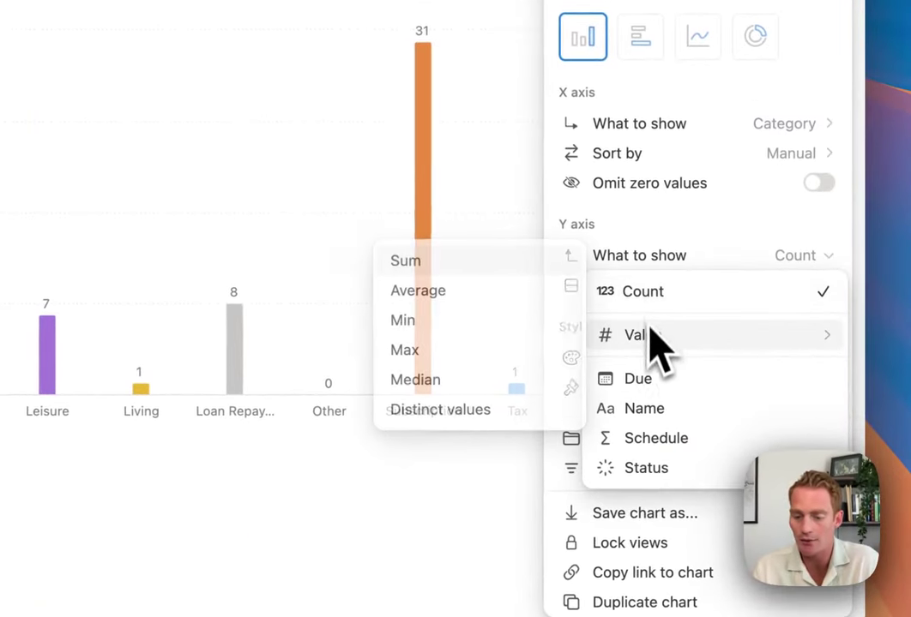
left_click(451, 266)
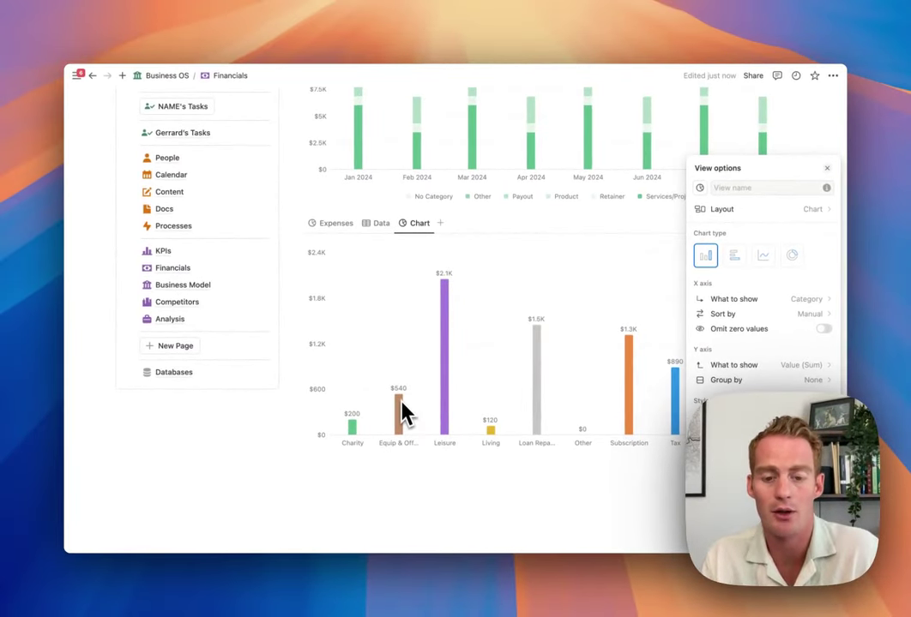
Try the horizontal bar type, and make the chart a donut showing Category with each slice representing the sum of Value.
left_click(735, 255)
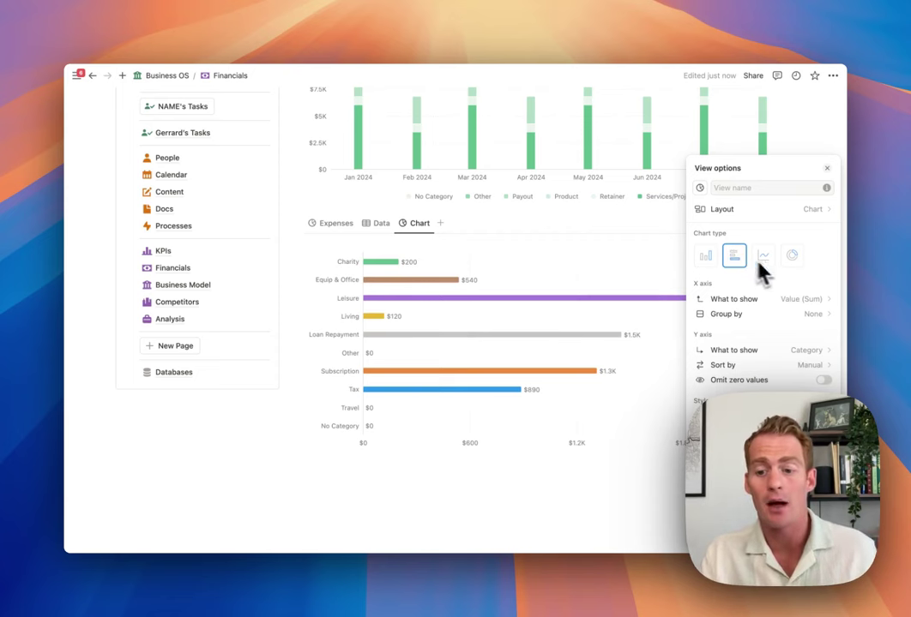
left_click(792, 257)
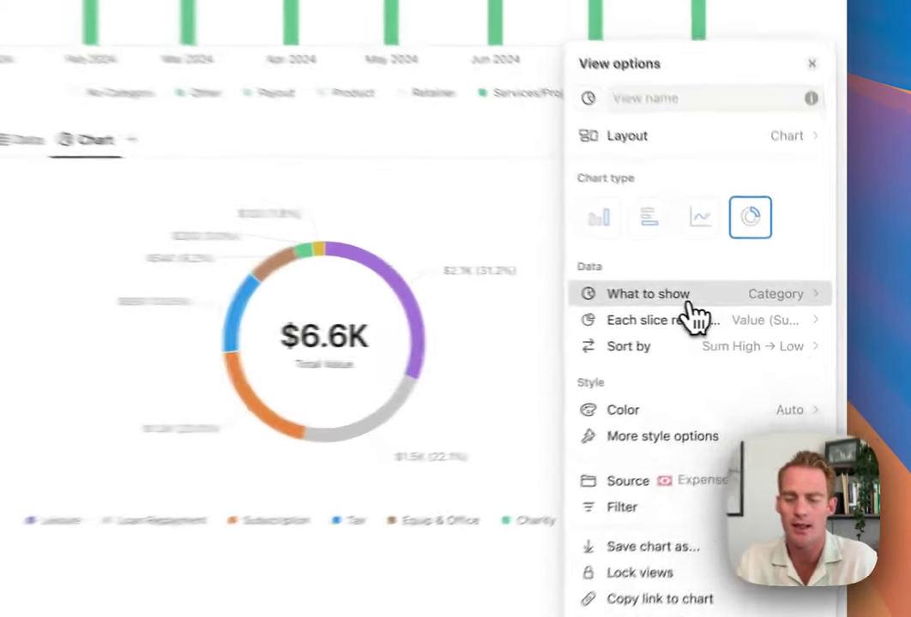
left_click(755, 314)
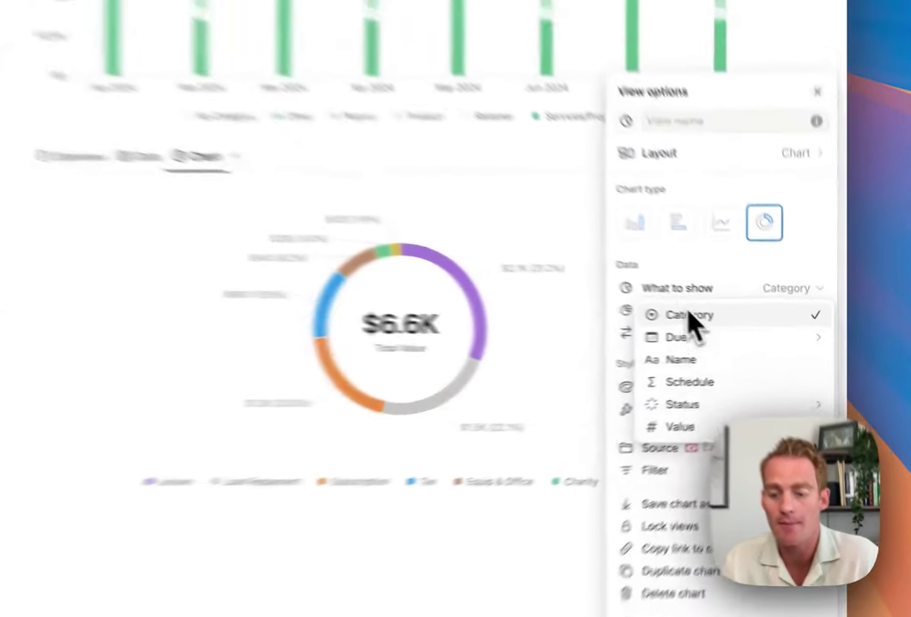
left_click(743, 329)
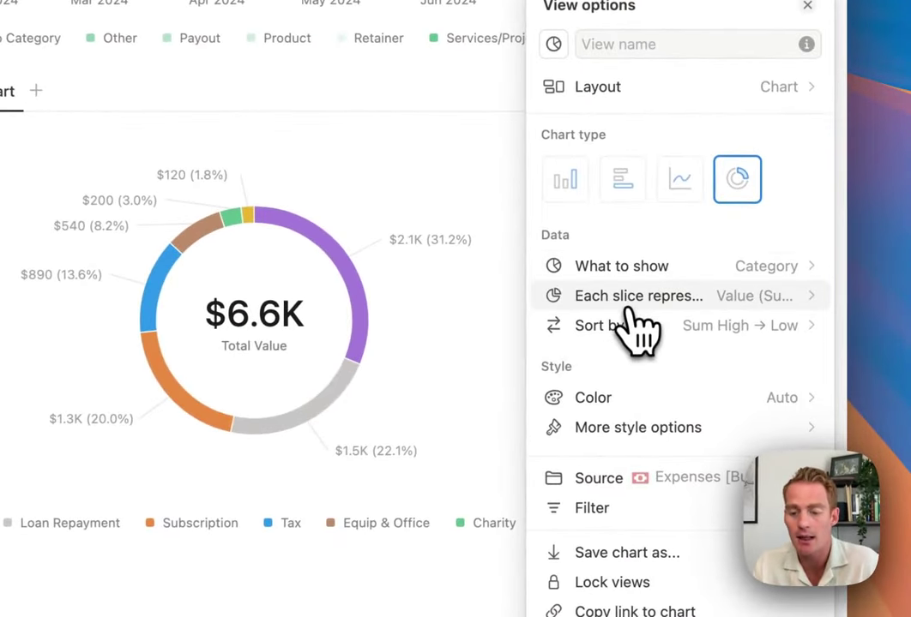
left_click(626, 297)
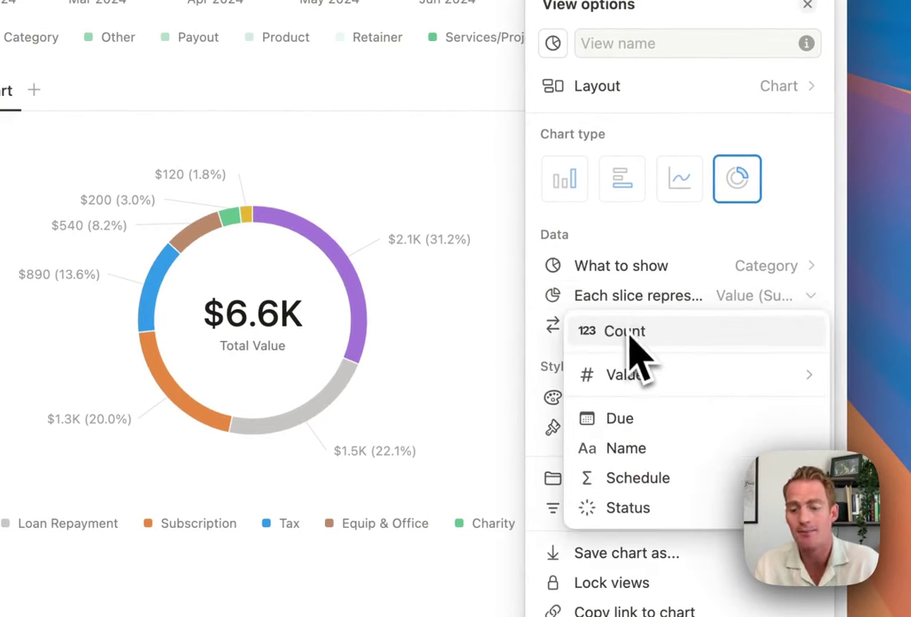
mouse_move(642, 375)
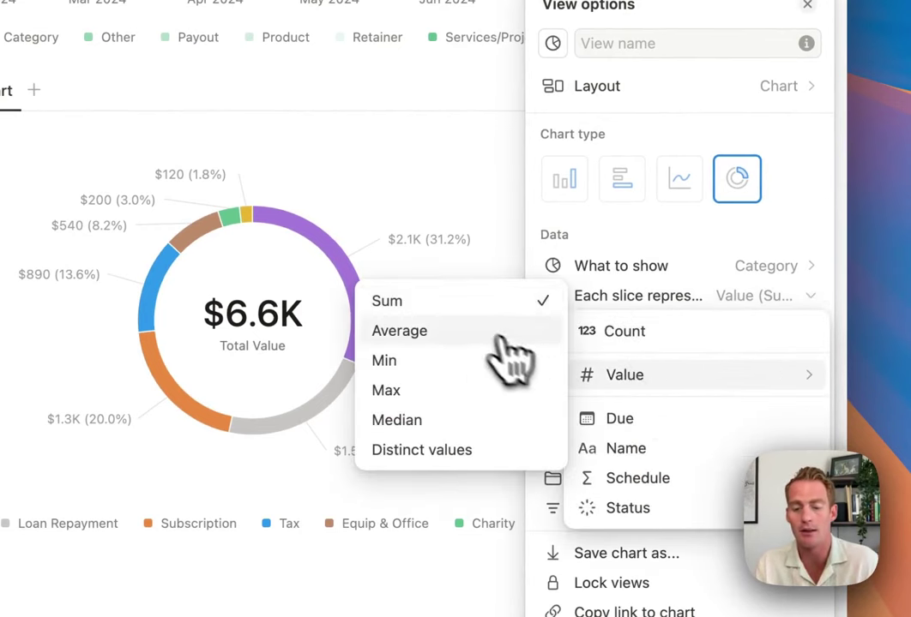
left_click(468, 313)
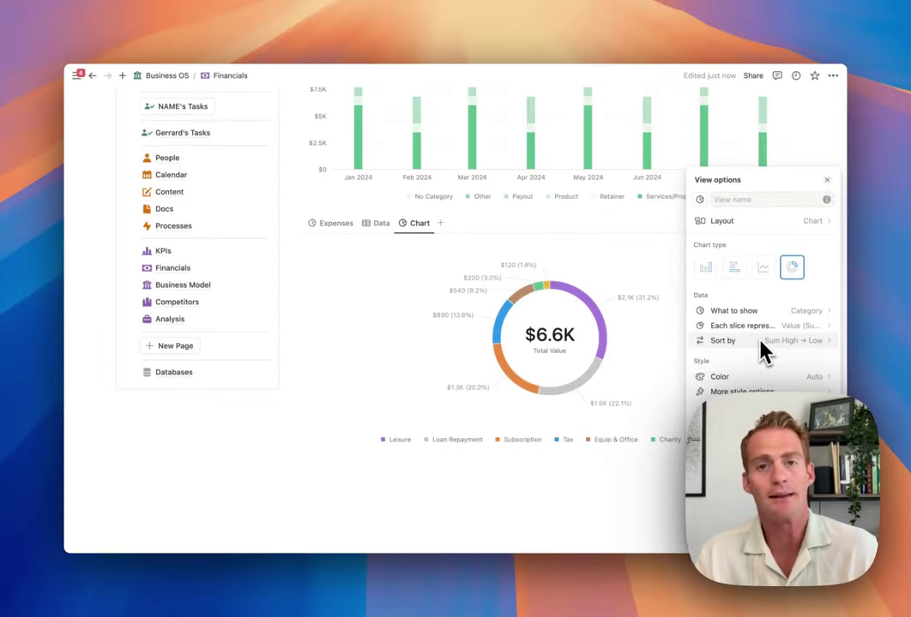
Change the chart type to a line chart and set its X axis to show the Due date by Month.
left_click(763, 267)
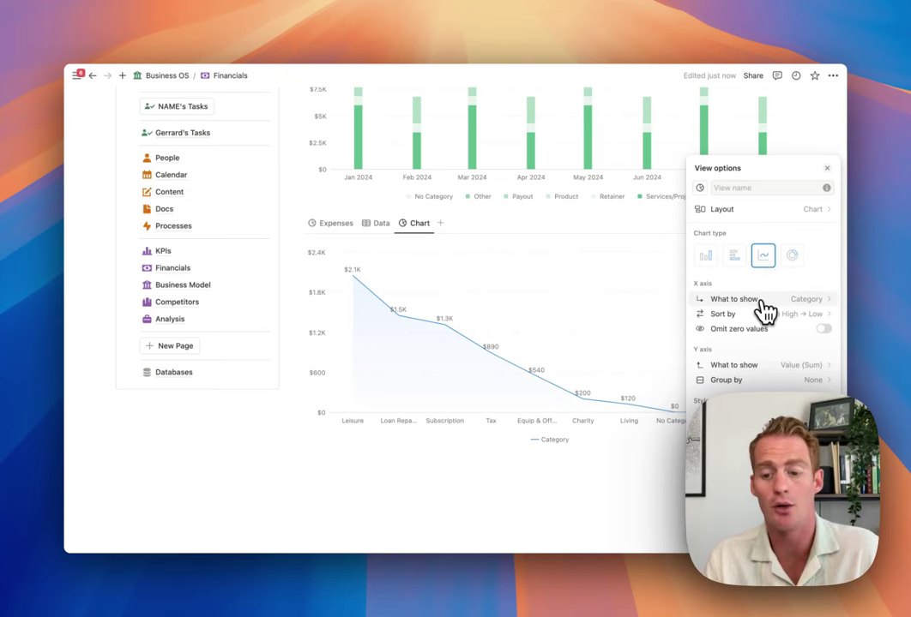
left_click(762, 304)
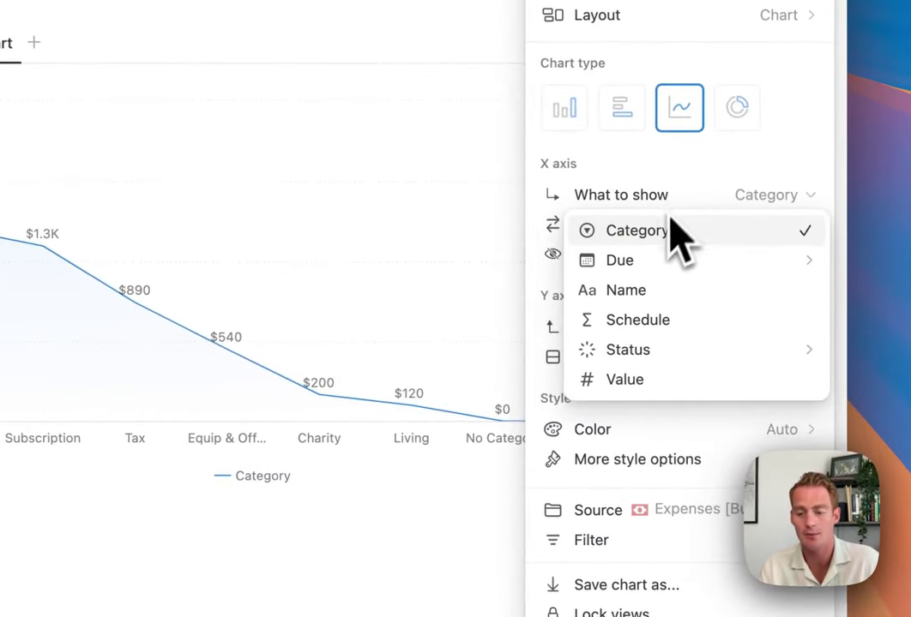
mouse_move(601, 259)
left_click(467, 293)
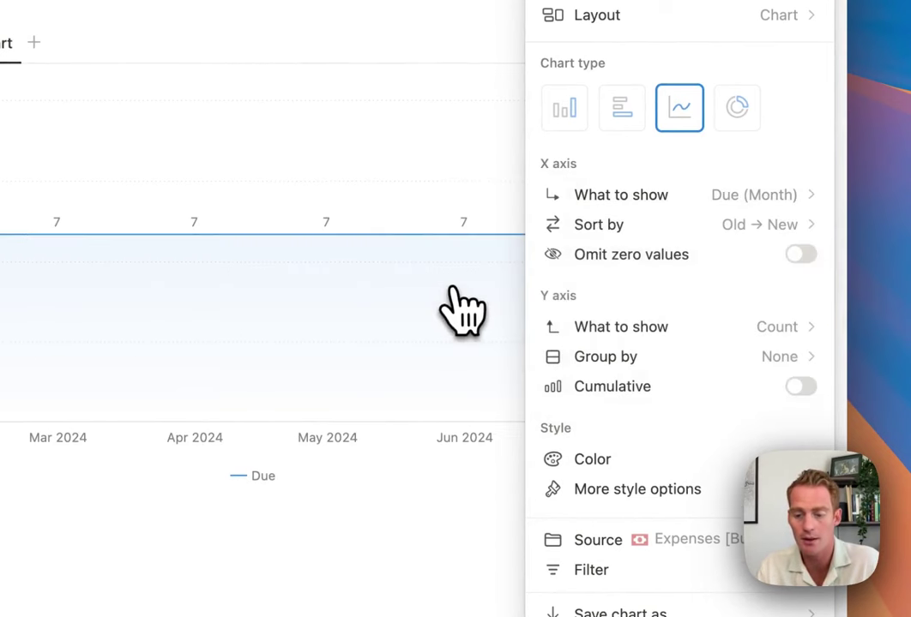
Set the line chart's Y axis to show the sum of Value.
left_click(635, 336)
mouse_move(641, 410)
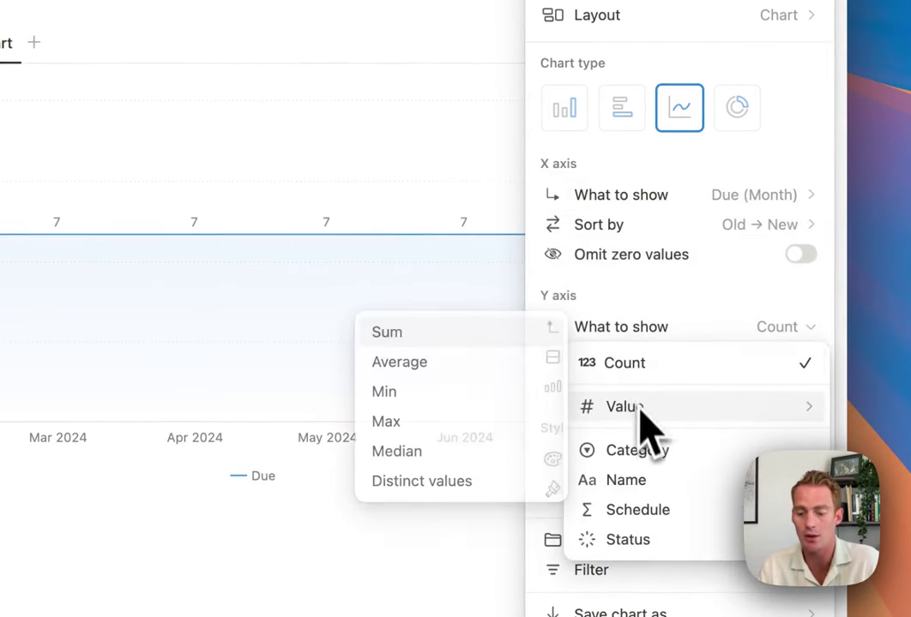
left_click(426, 337)
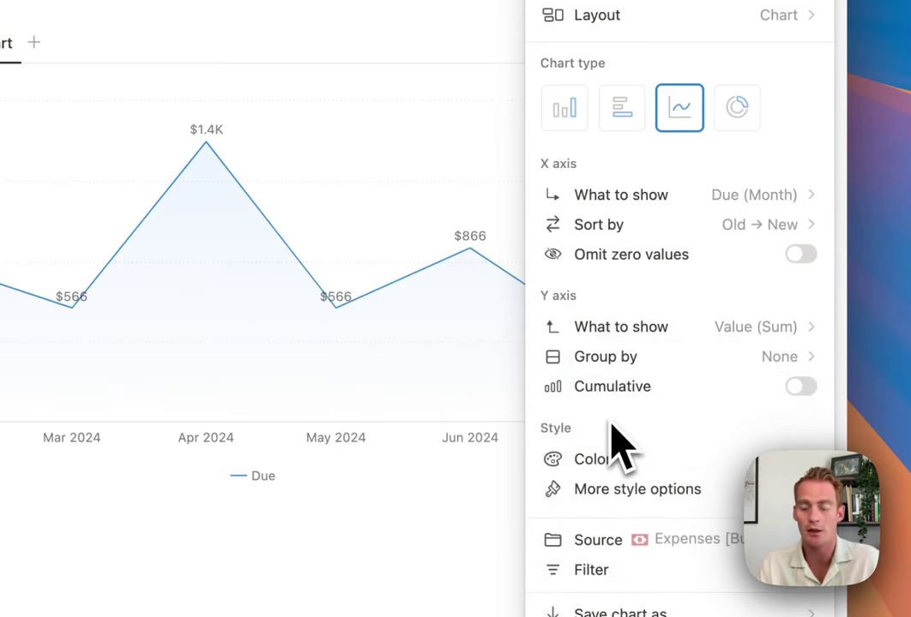
Try showing the line chart's monthly values cumulatively, and turn the cumulative option back off.
left_click(802, 387)
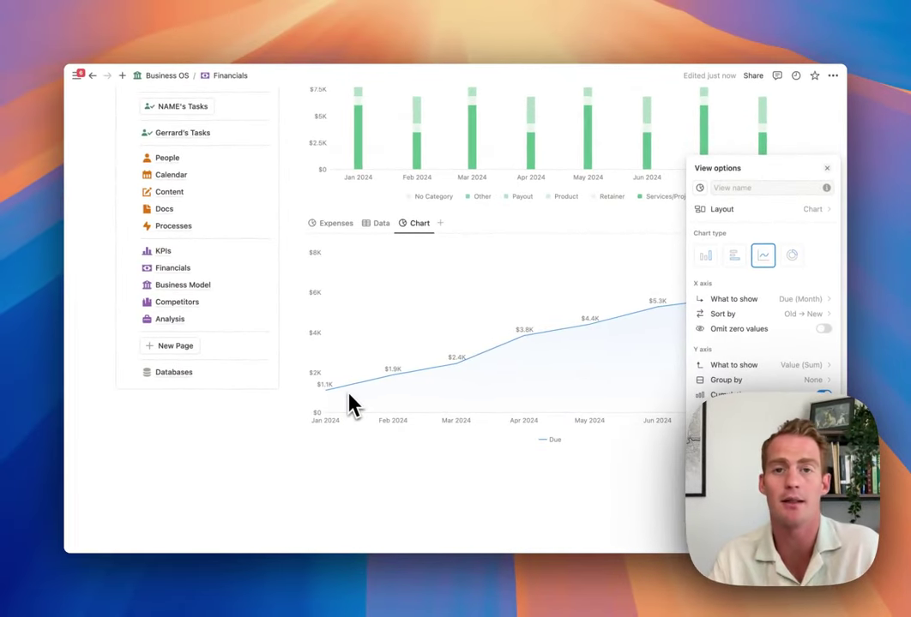
left_click(821, 394)
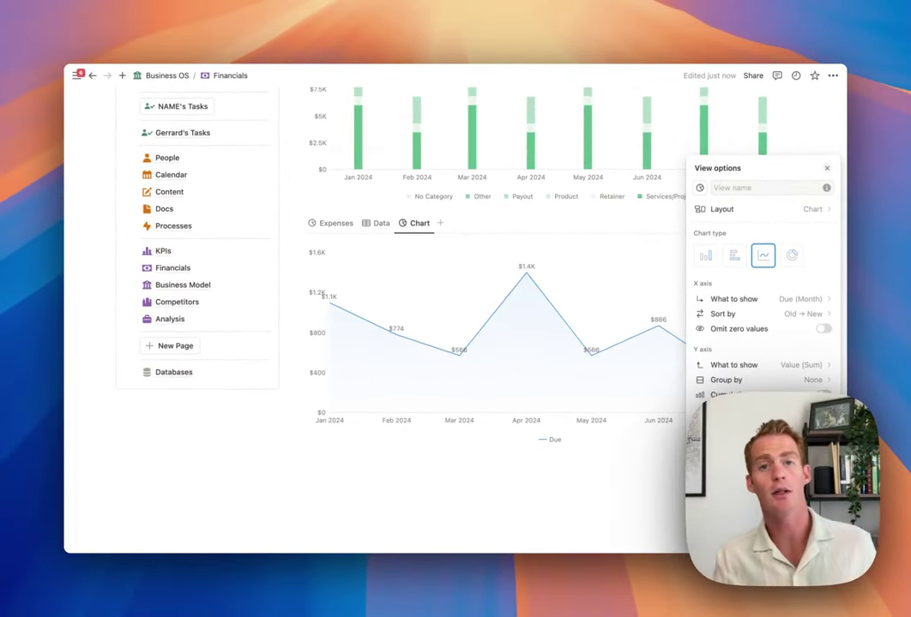
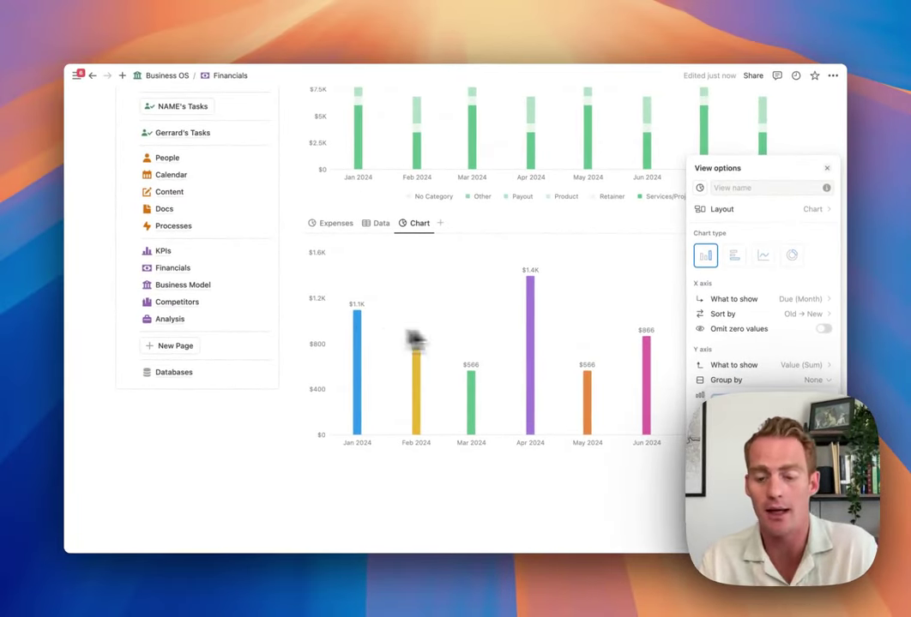
Group the monthly expenses bar chart's Y axis by Category and close the view options.
left_click(746, 420)
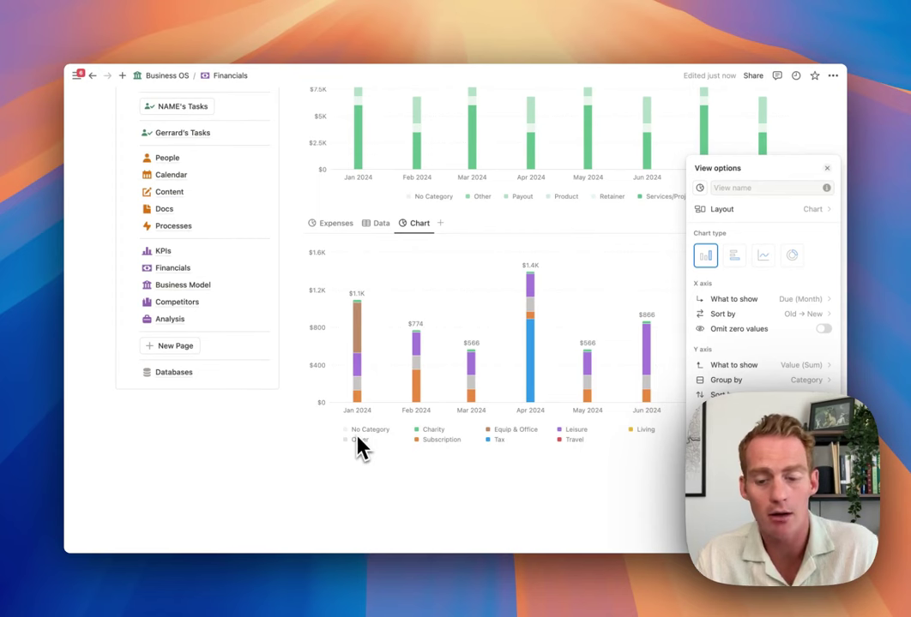
left_click(463, 481)
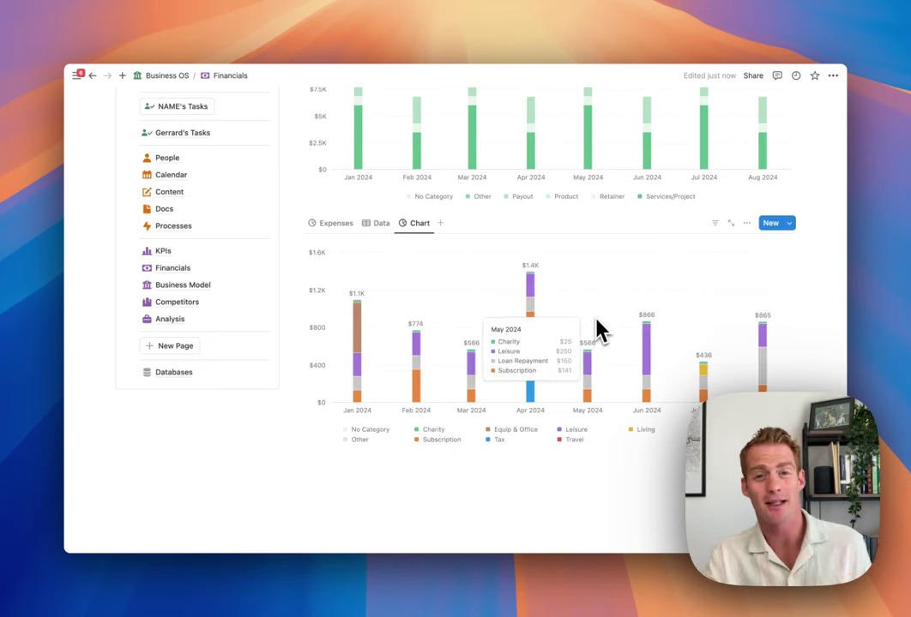
Examine the expense records in the Data view, and return to the Chart view.
left_click(379, 223)
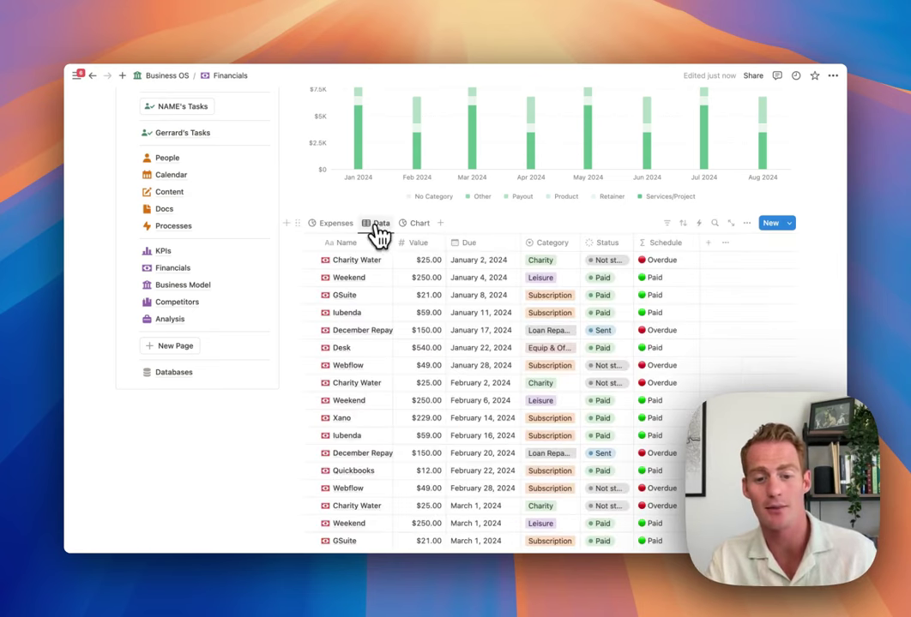
scroll(406, 331, "down", 15)
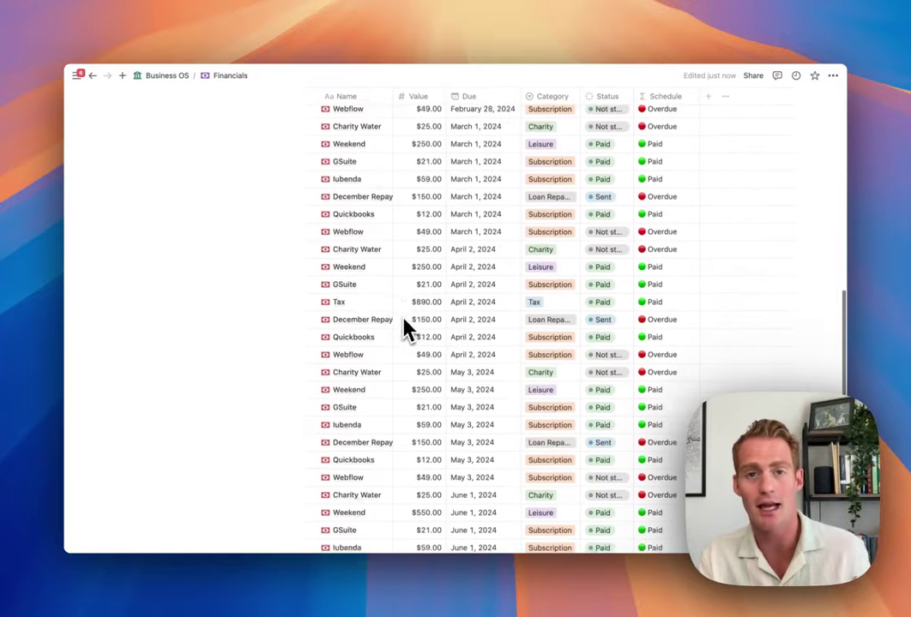
scroll(403, 319, "down", 5)
scroll(402, 322, "up", 20)
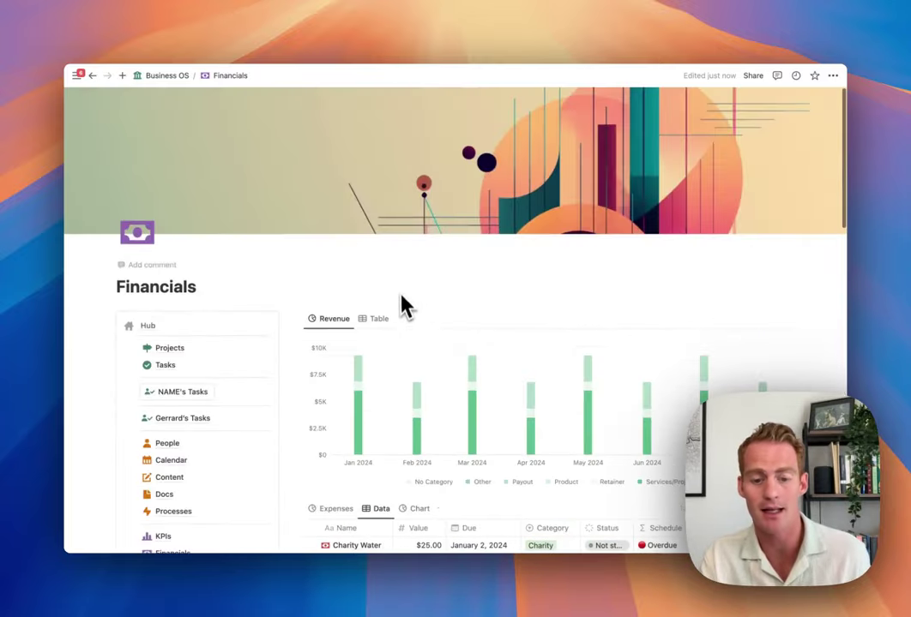
scroll(400, 299, "down", 10)
scroll(410, 258, "down", 1)
left_click(415, 198)
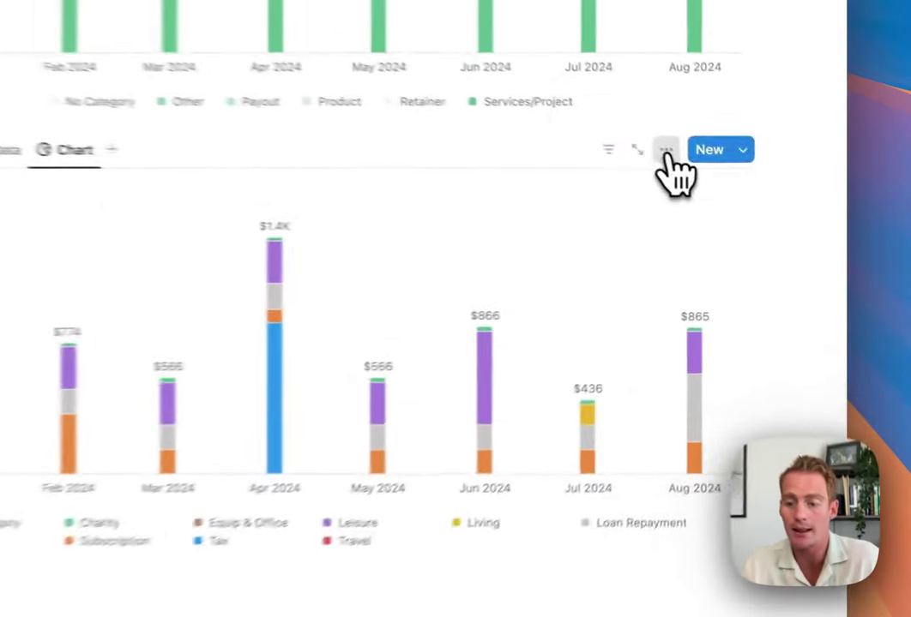
Try a Category filter on the chart with Living and Leisure selected, and switch its condition to Is not.
left_click(666, 151)
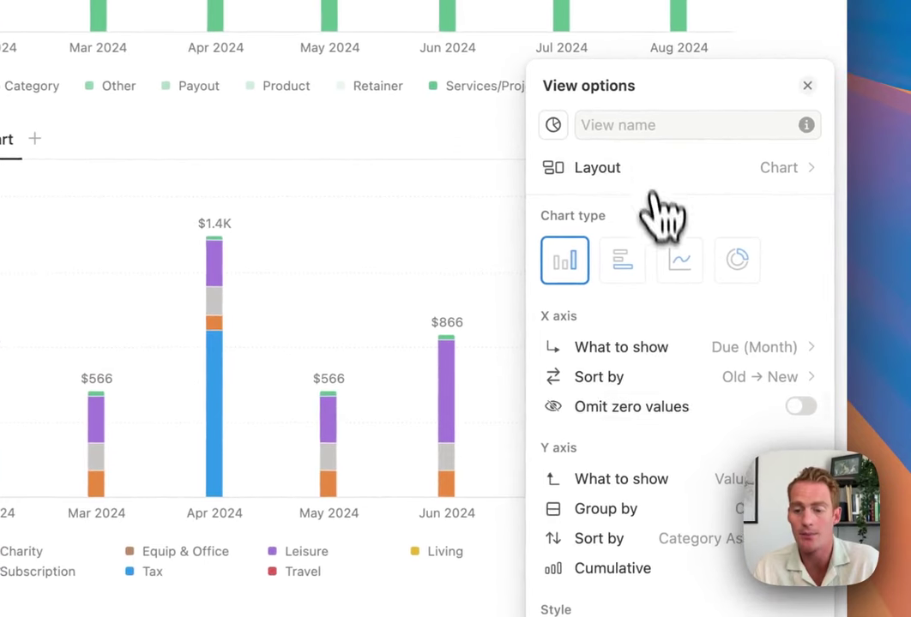
left_click(639, 505)
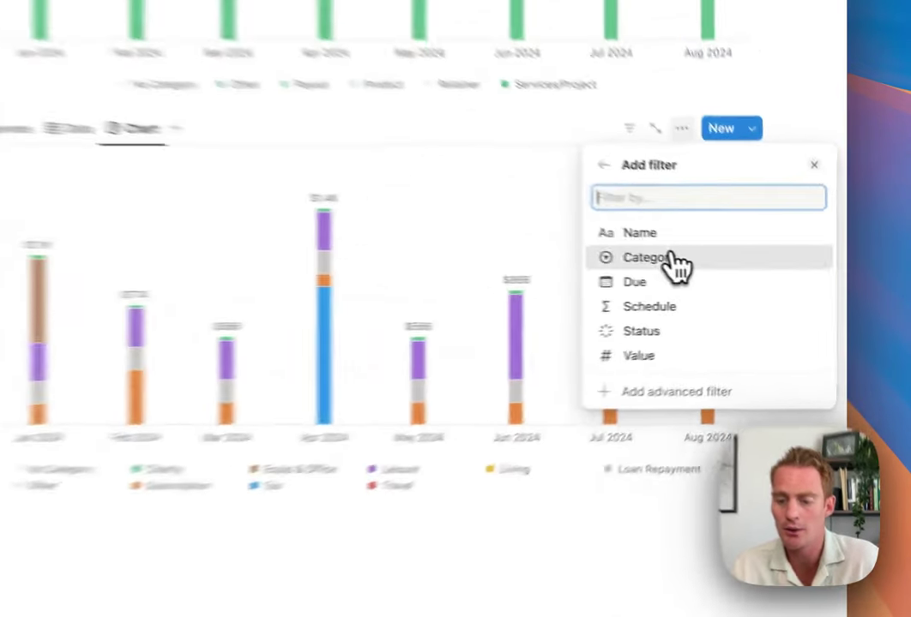
left_click(749, 272)
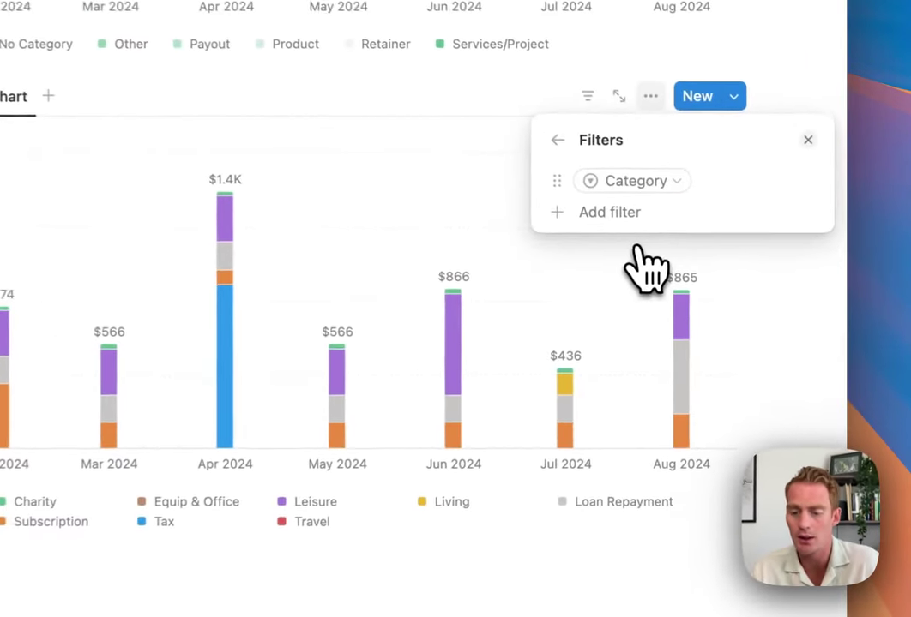
left_click(638, 180)
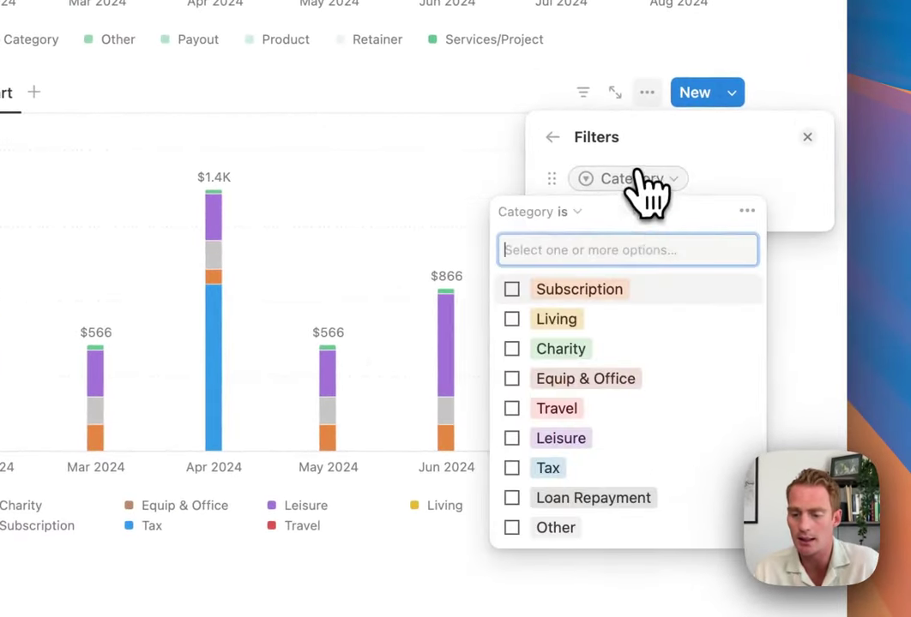
left_click(555, 319)
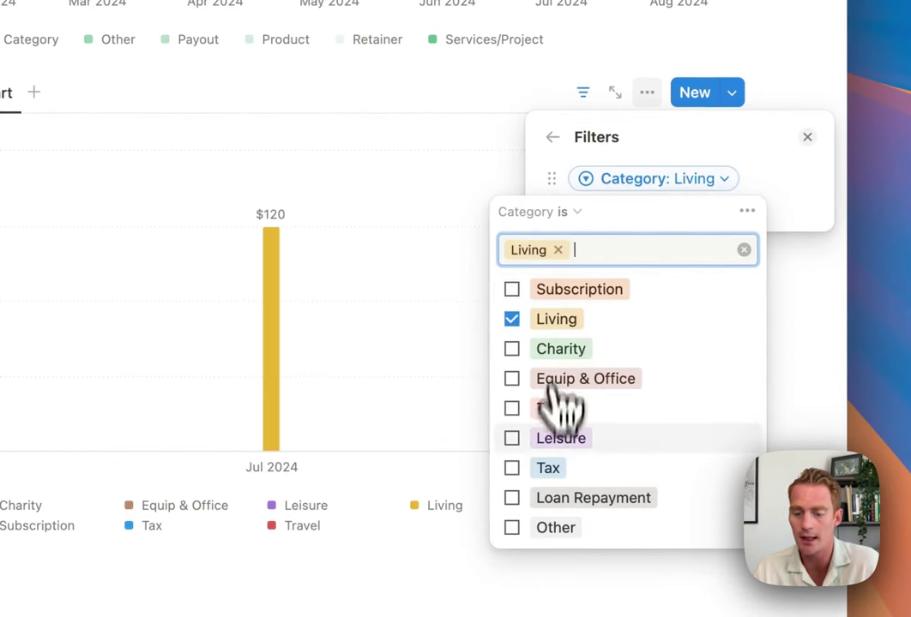
left_click(557, 439)
left_click(575, 214)
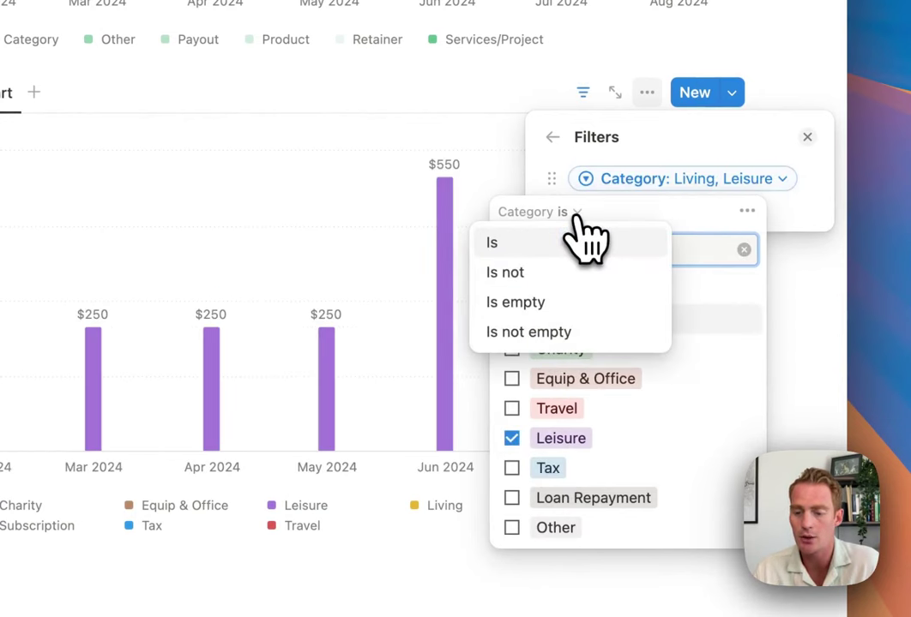
left_click(573, 273)
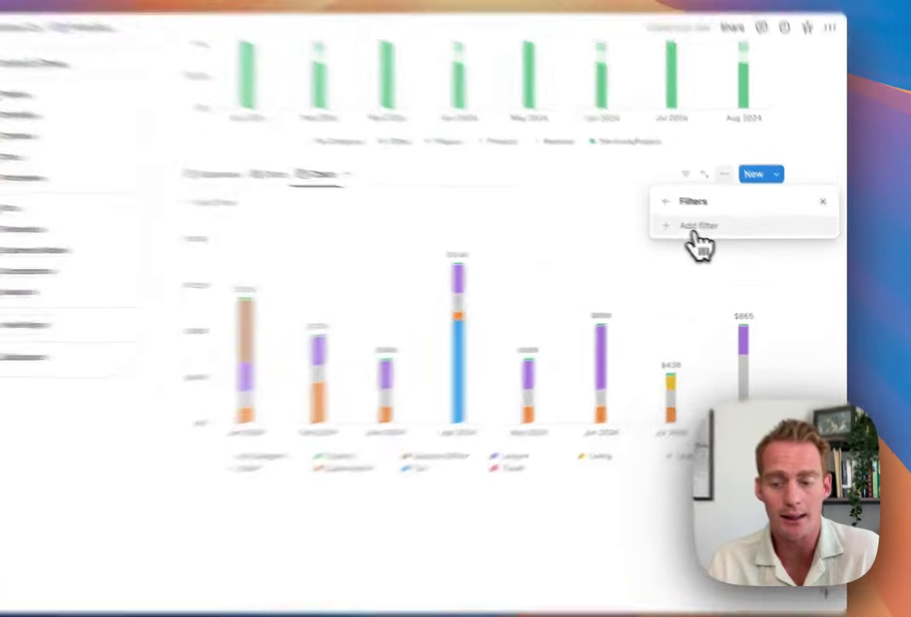
Add an advanced filter to the chart and base its rule on the Value property.
left_click(748, 240)
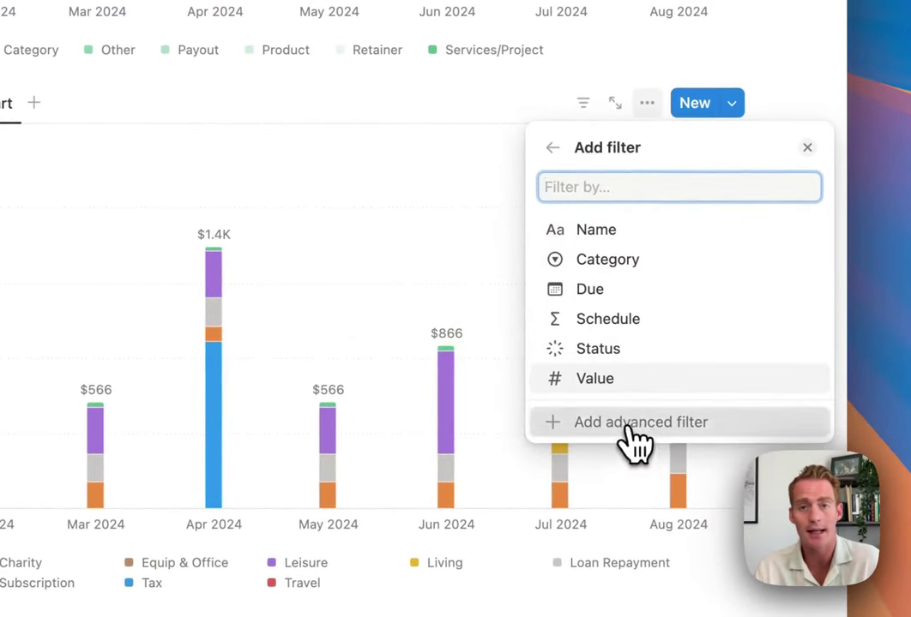
left_click(636, 439)
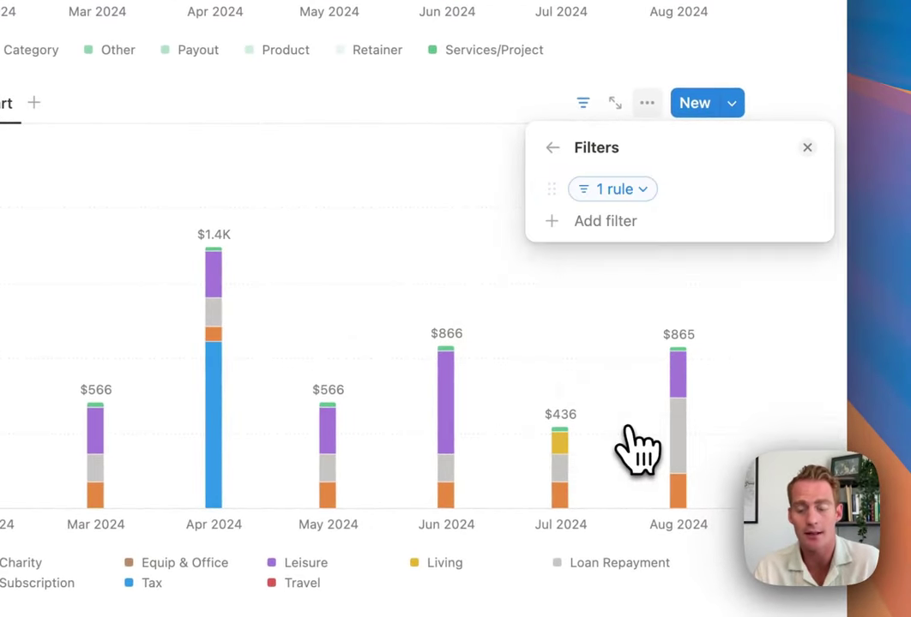
left_click(643, 193)
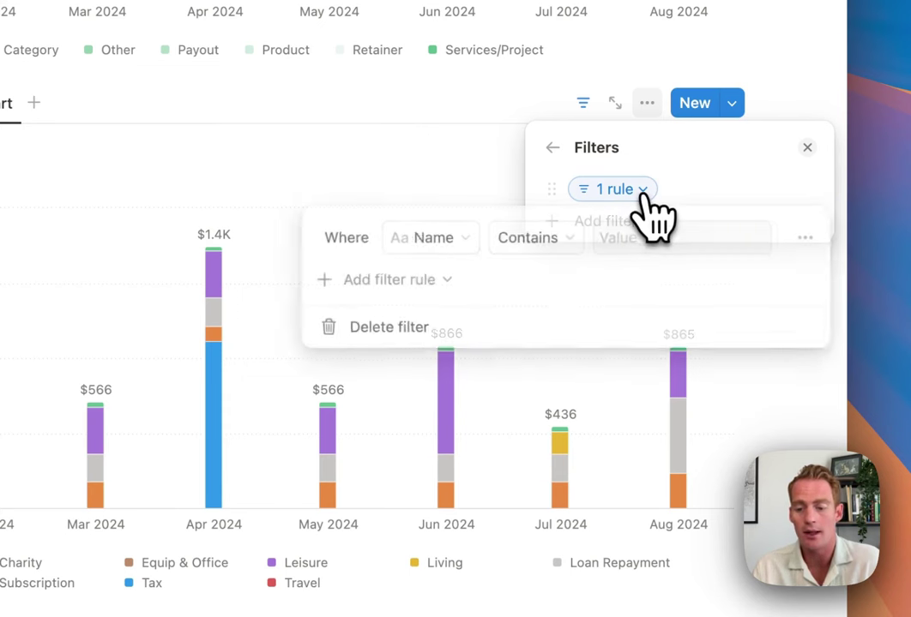
left_click(444, 243)
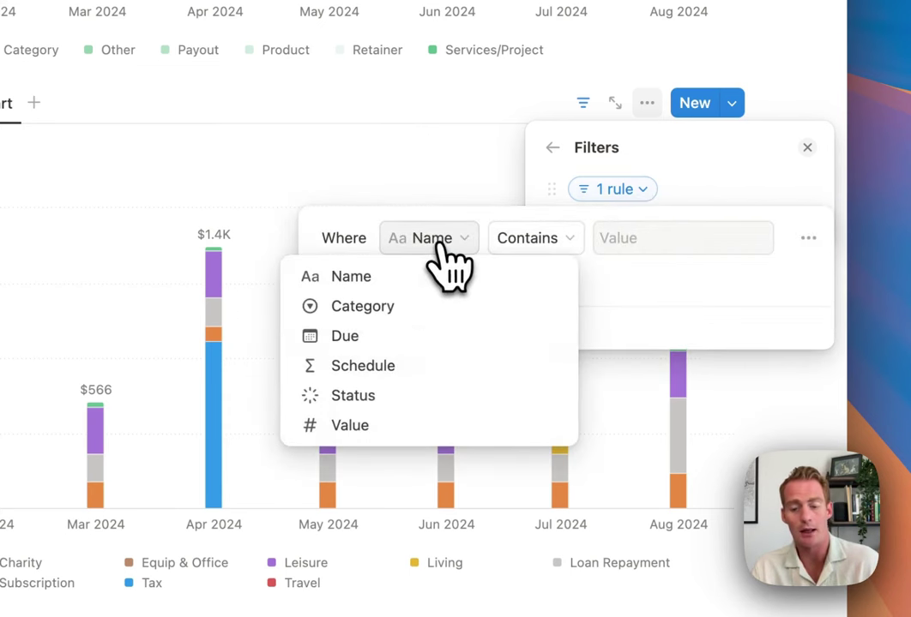
left_click(384, 426)
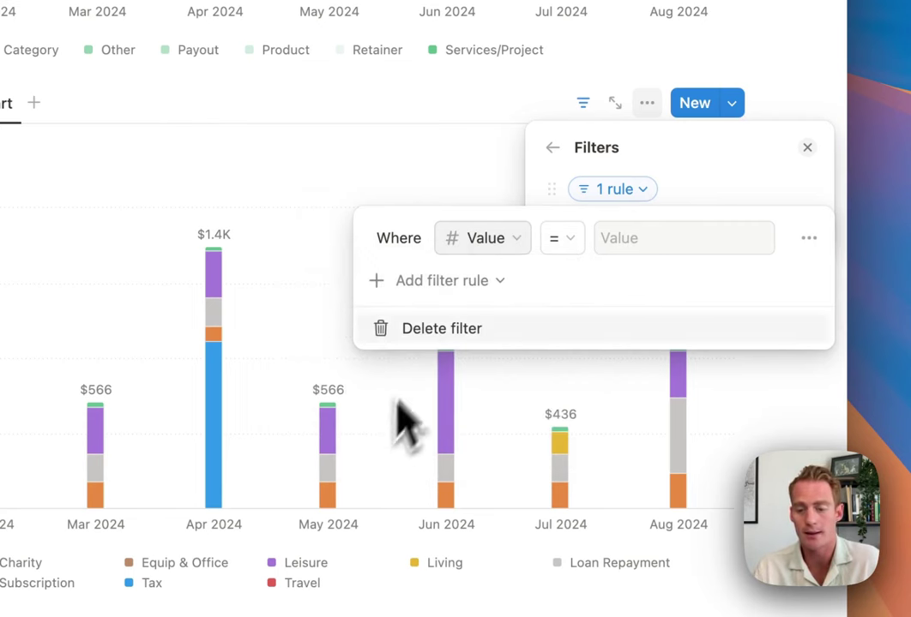
Set the advanced filter rule to show only expenses with a Value greater than 100.
left_click(561, 240)
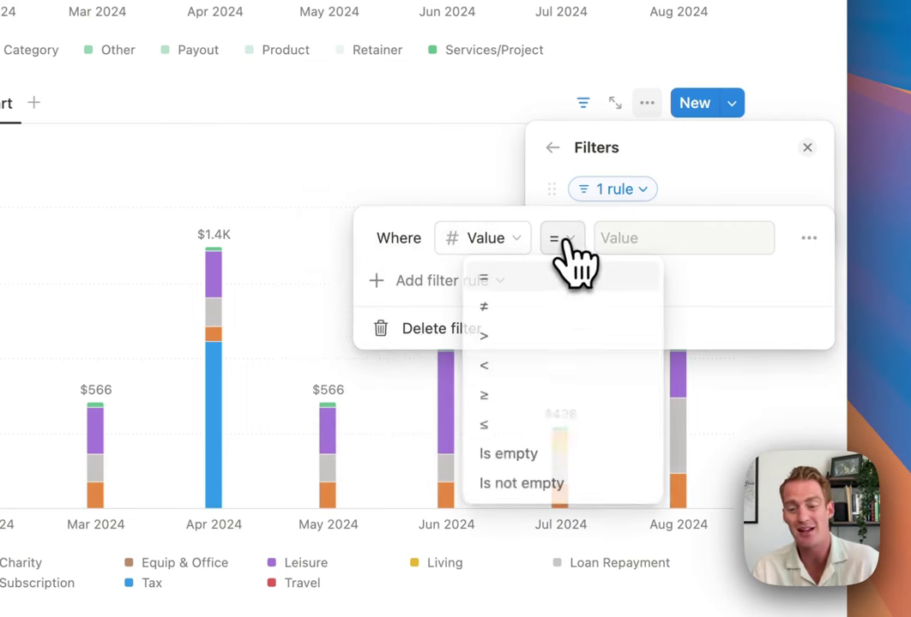
left_click(532, 335)
left_click(632, 247)
type("1")
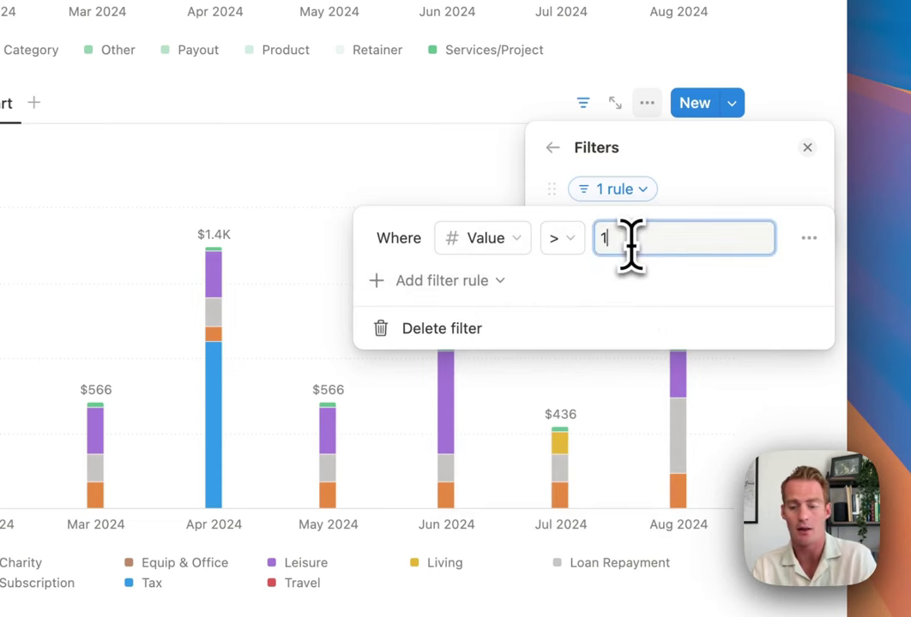
type("00")
key("Escape")
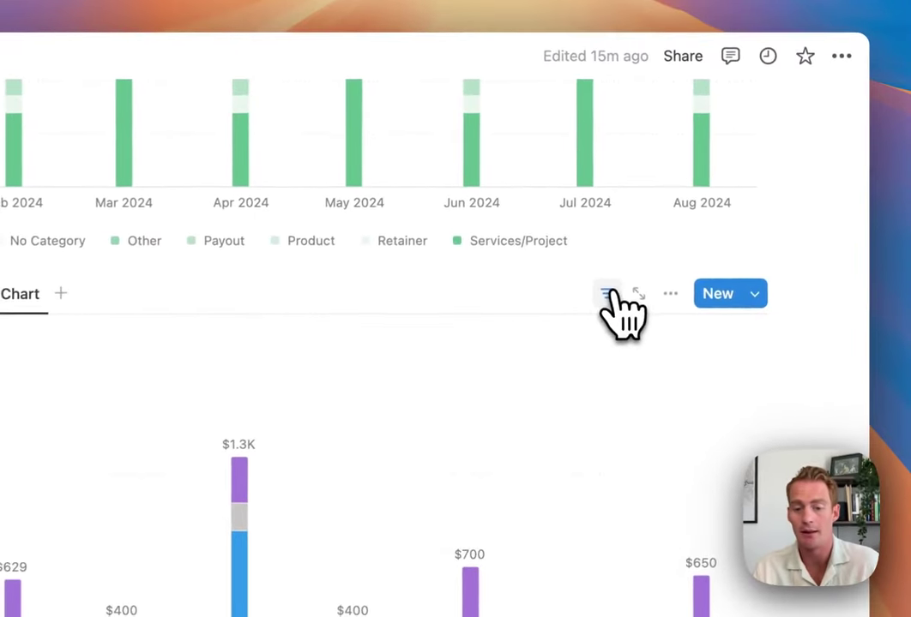
Change the Value filter rule's condition to less than 100.
left_click(703, 205)
left_click(275, 231)
left_click(210, 333)
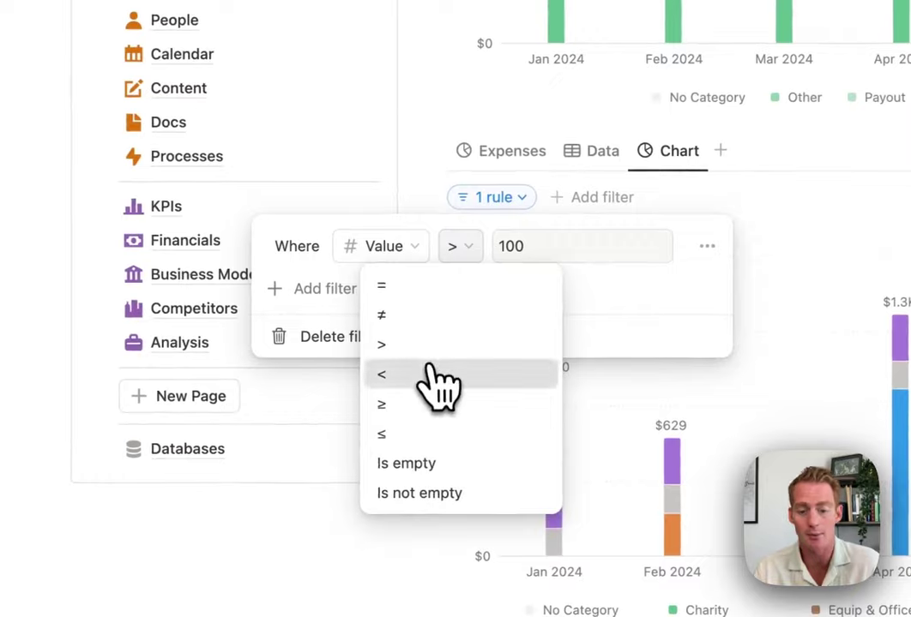
left_click(429, 375)
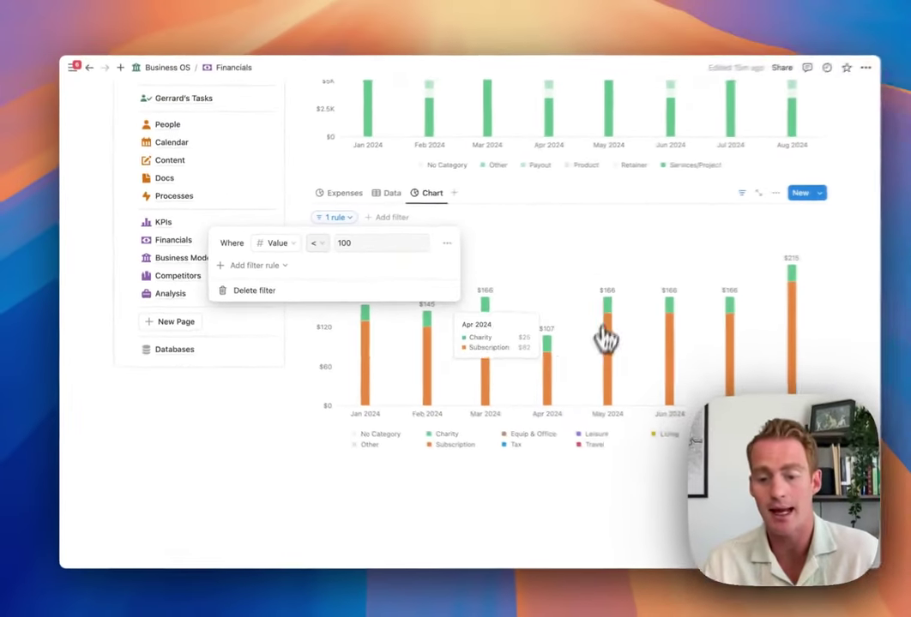
left_click(518, 227)
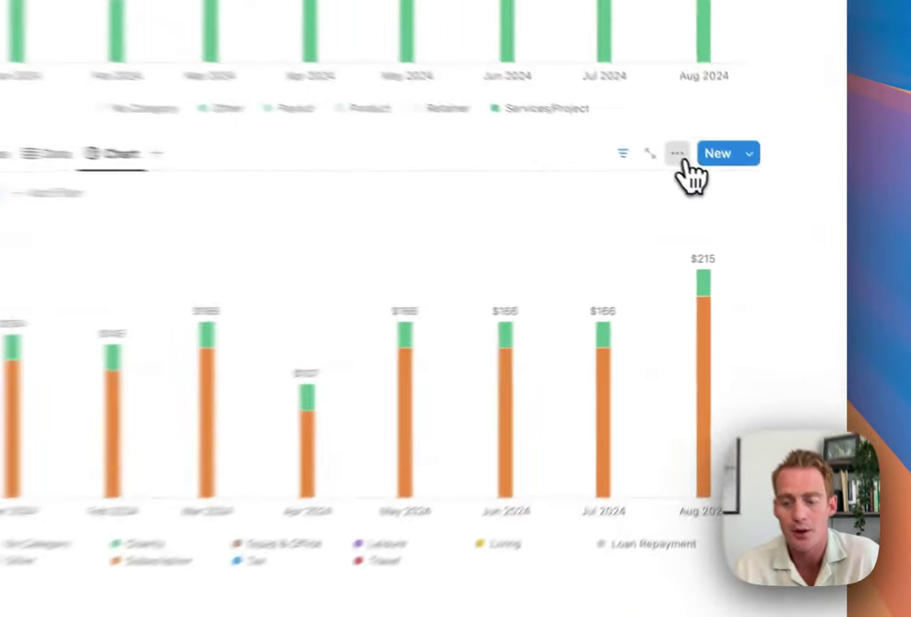
Preview background colours for exporting the chart, choose the light blue one, and copy the chart as a PNG.
left_click(723, 196)
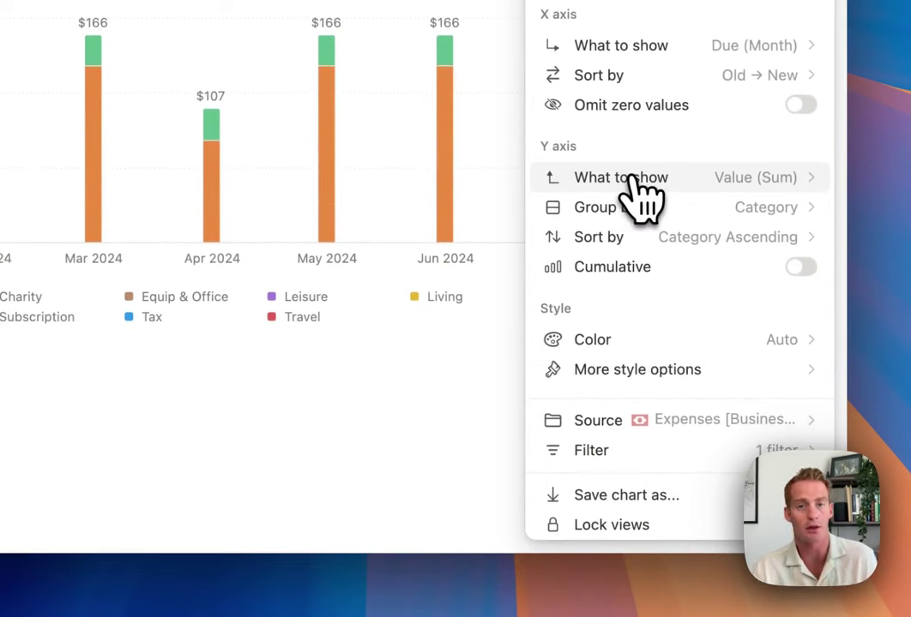
left_click(624, 497)
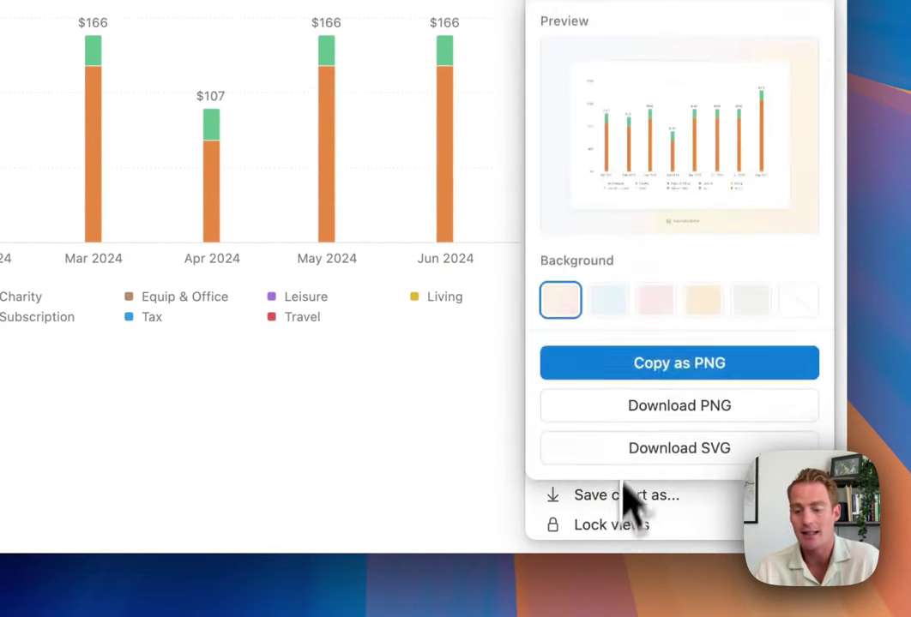
left_click(610, 375)
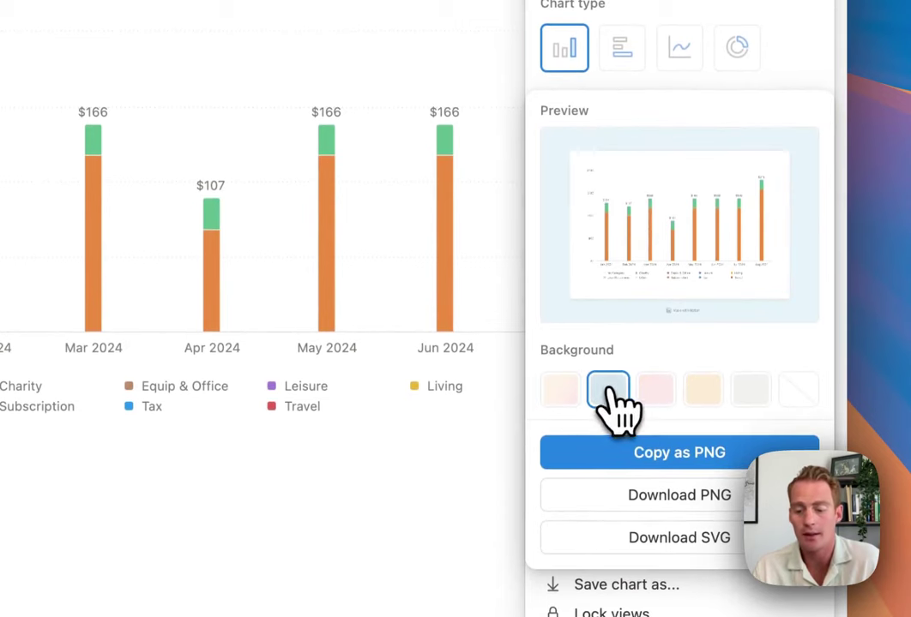
left_click(655, 380)
left_click(688, 393)
left_click(616, 394)
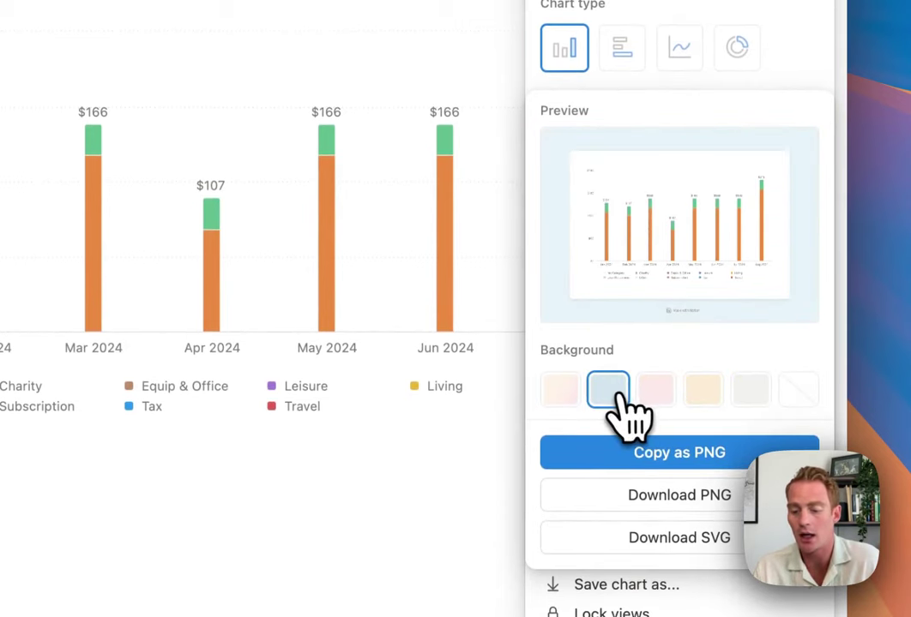
left_click(637, 461)
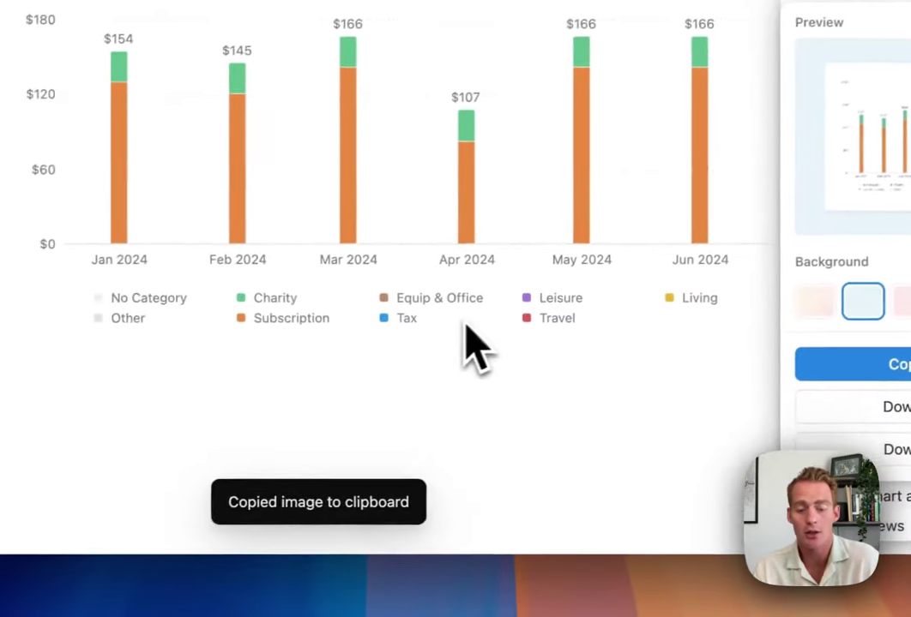
Paste the copied chart image below the expenses chart, check how it looks, and remove it.
key("Escape")
key("Escape")
left_click(433, 484)
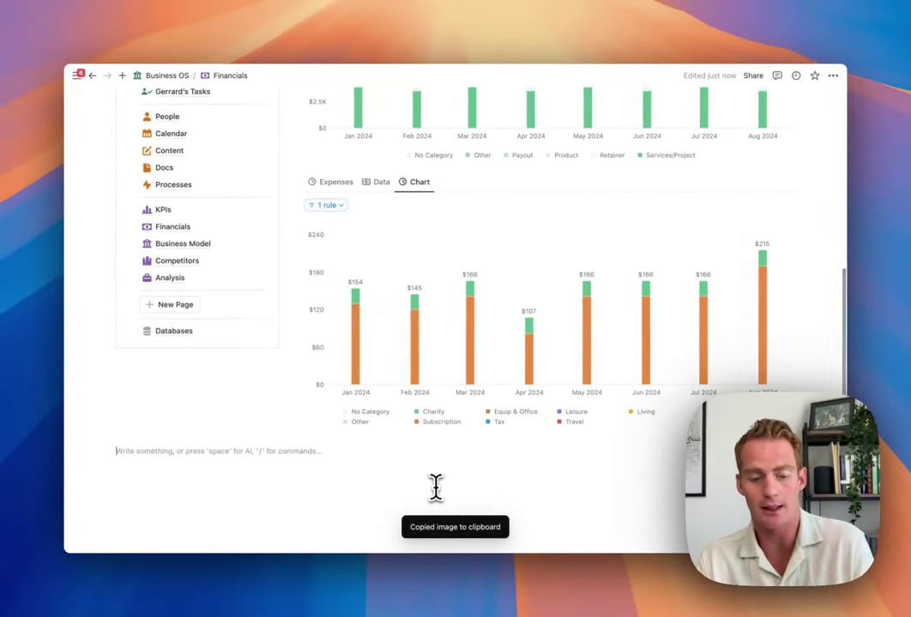
scroll(433, 483, "down", 2)
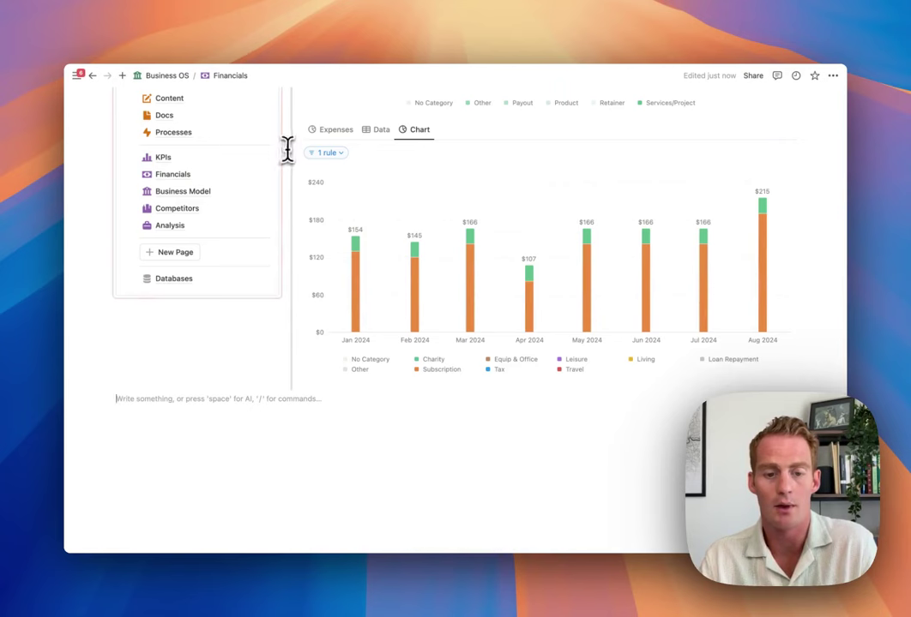
type("/")
key("super+v")
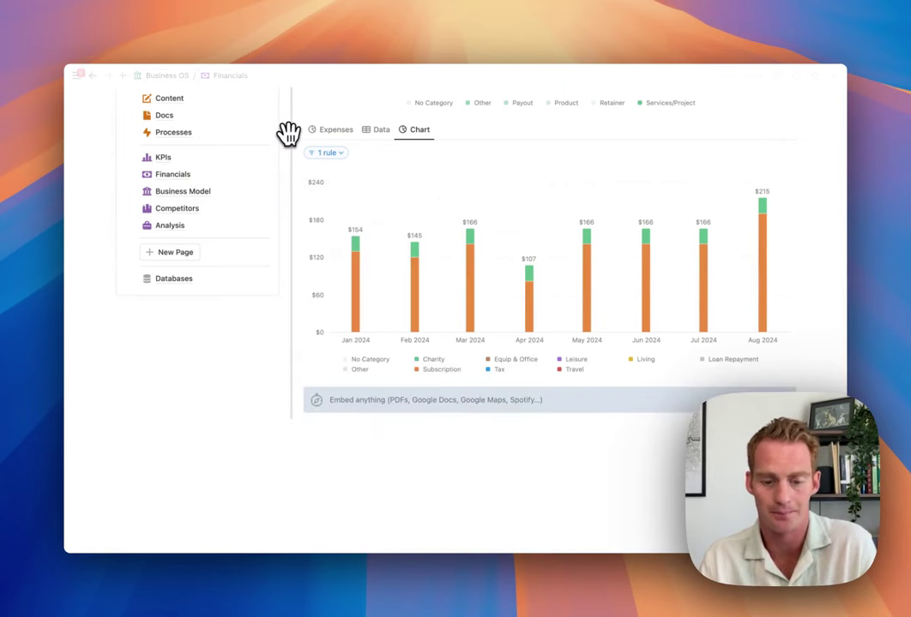
scroll(509, 295, "down", 3)
scroll(674, 317, "down", 3)
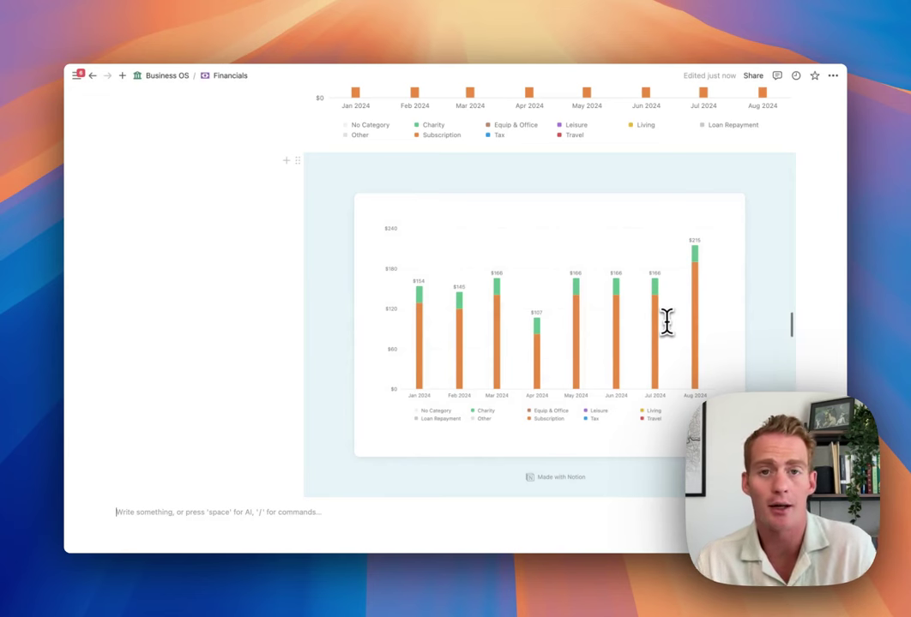
mouse_move(666, 321)
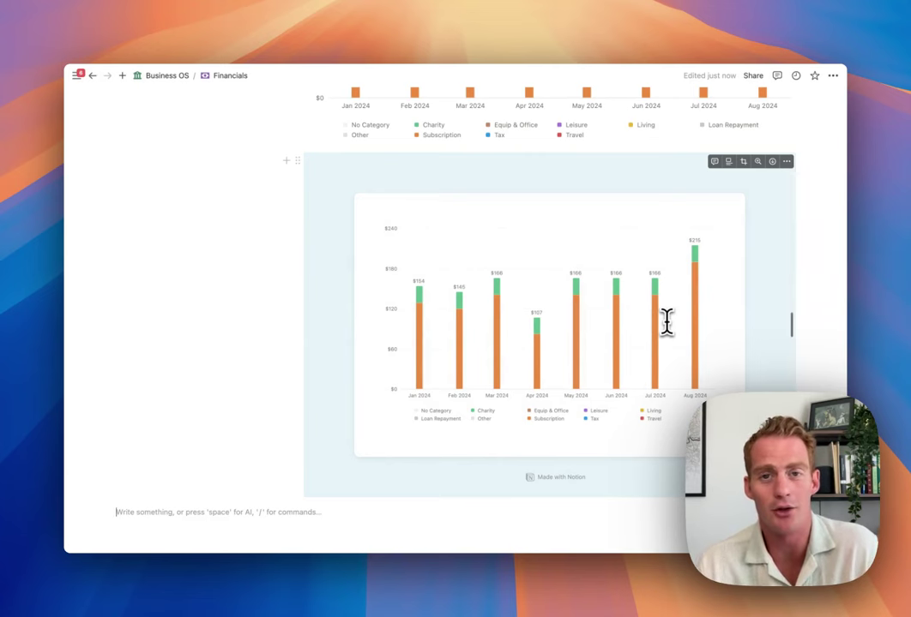
left_click(302, 162)
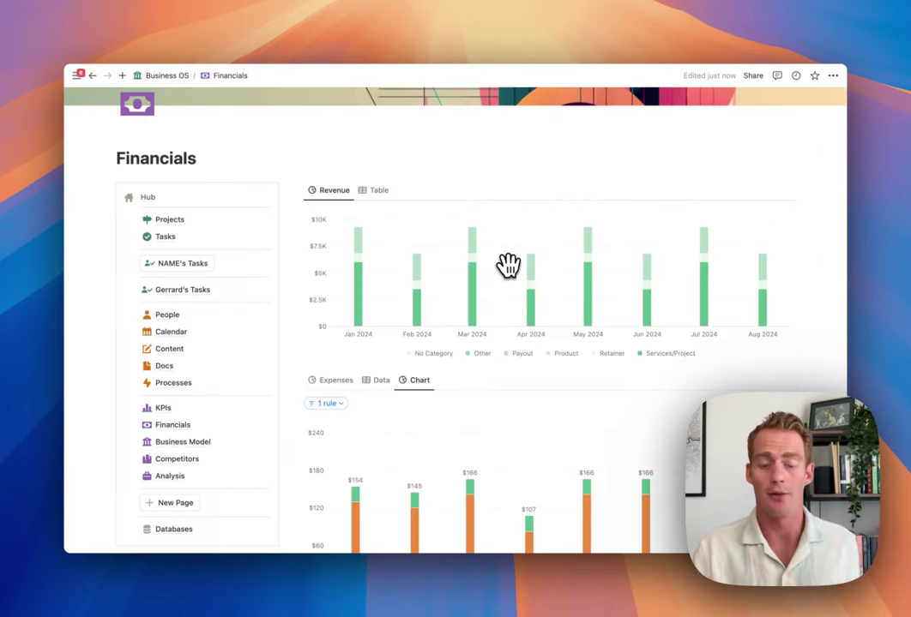
Examine the Revenue chart and the filtered expenses chart on the Financials page.
scroll(508, 266, "down", 3)
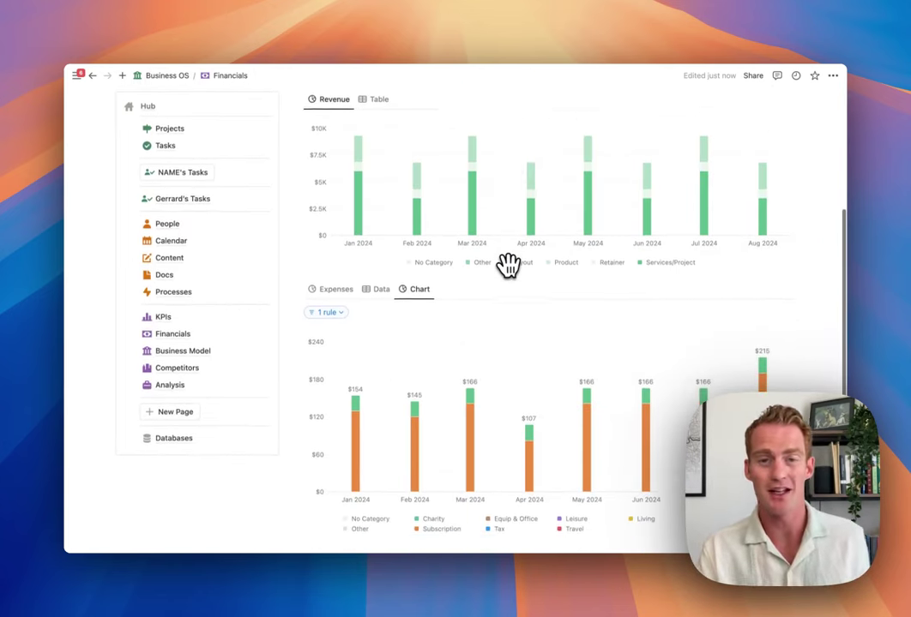
scroll(507, 266, "up", 3)
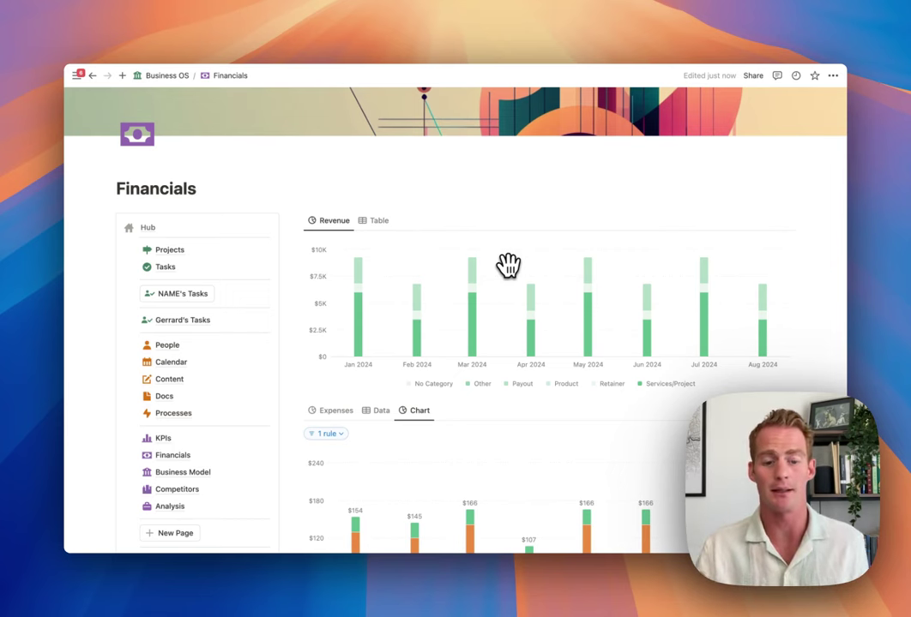
scroll(508, 266, "down", 1)
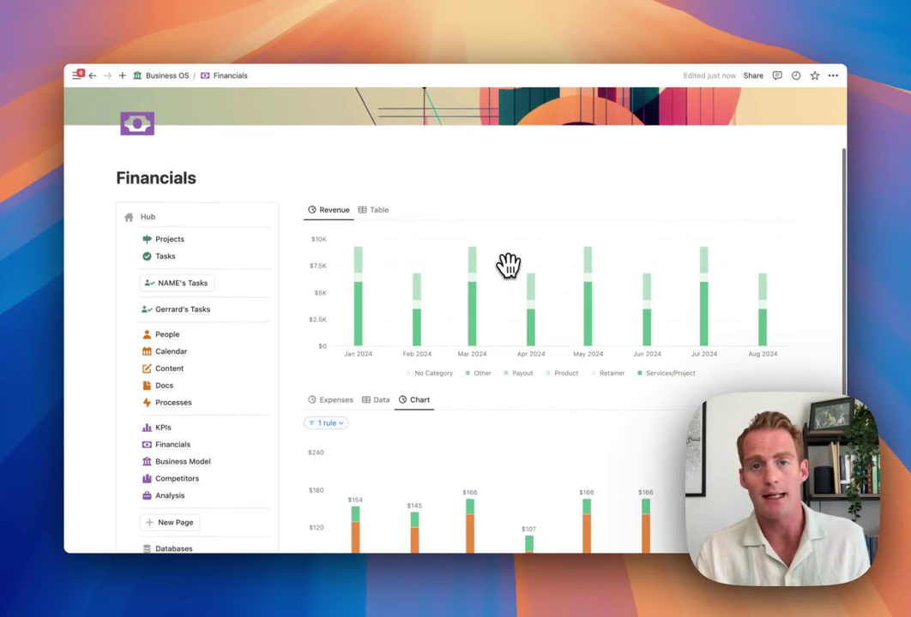
scroll(508, 266, "up", 1)
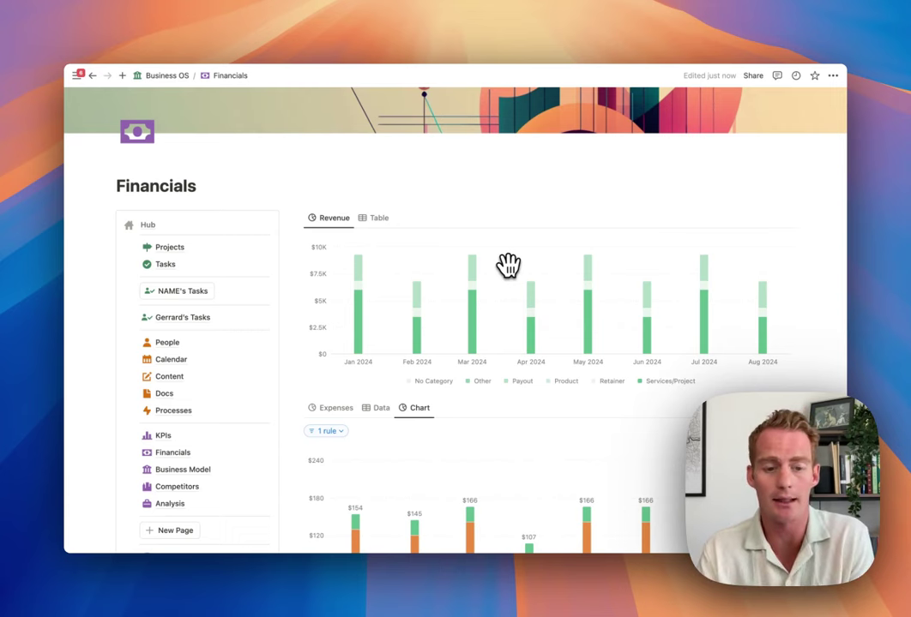
scroll(508, 266, "down", 8)
scroll(507, 266, "up", 2)
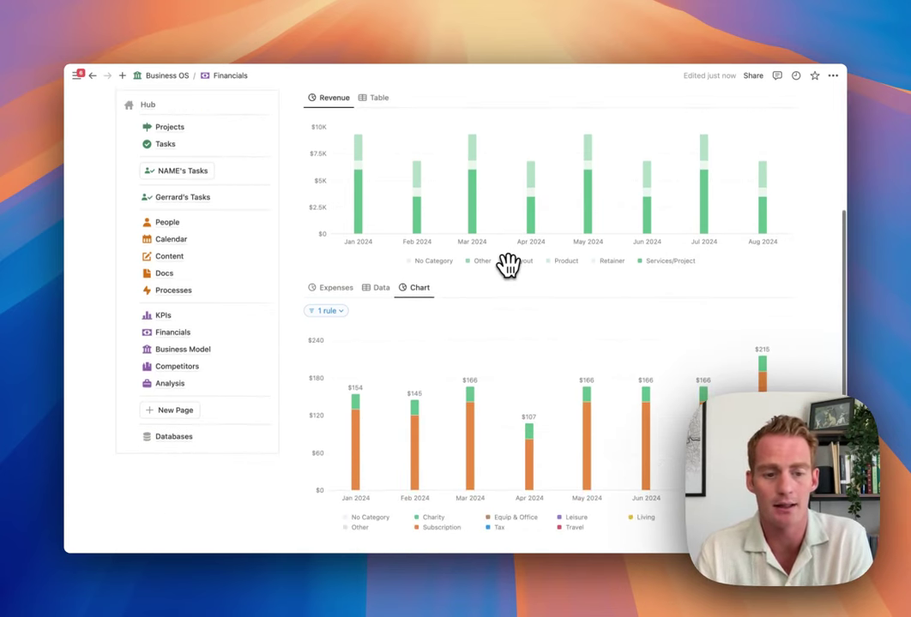
scroll(508, 265, "up", 1)
scroll(508, 266, "down", 2)
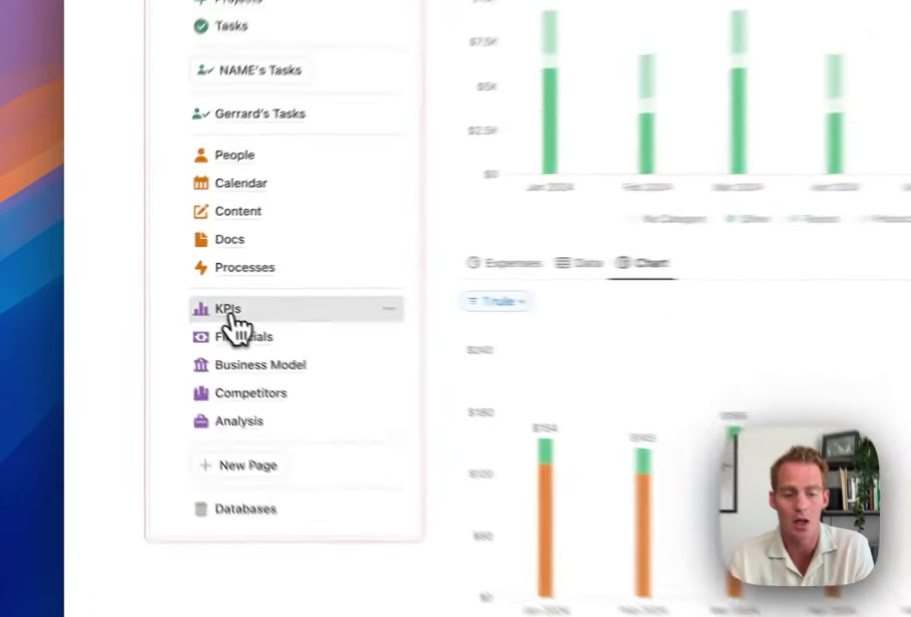
Open the KPIs page and look over its Traffic and Avg. Order Value charts.
left_click(230, 314)
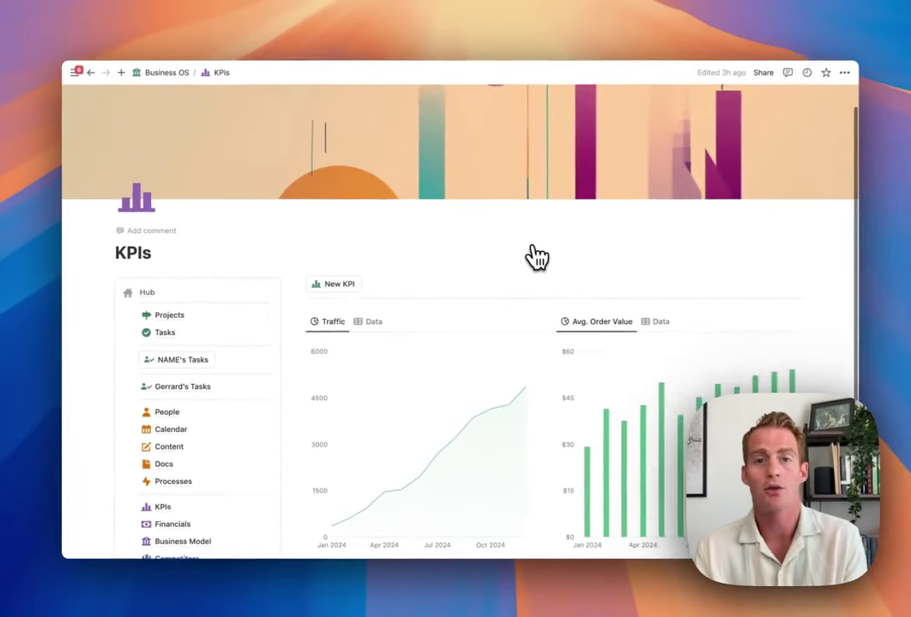
scroll(534, 256, "down", 2)
scroll(532, 255, "down", 1)
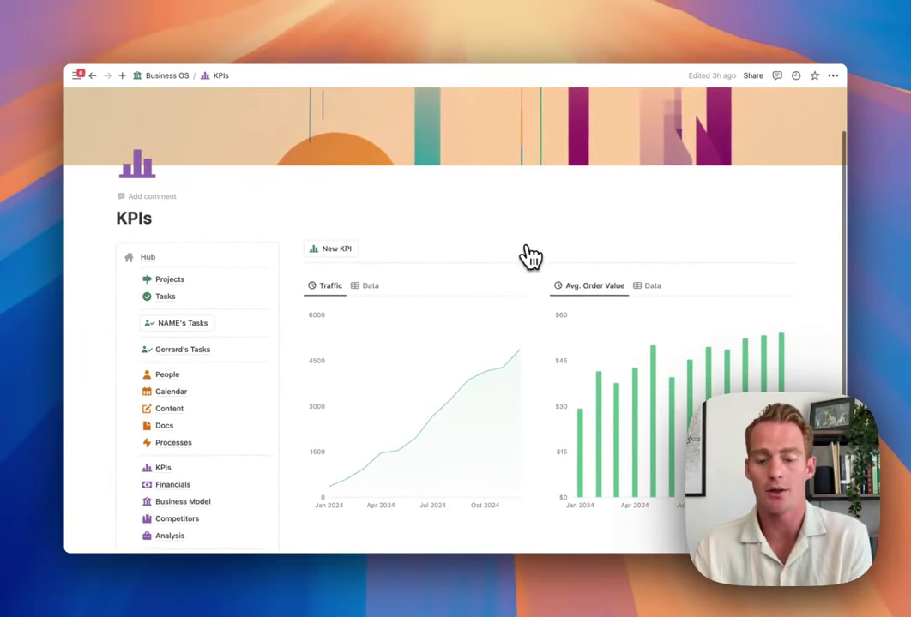
scroll(530, 255, "down", 1)
scroll(530, 255, "down", 3)
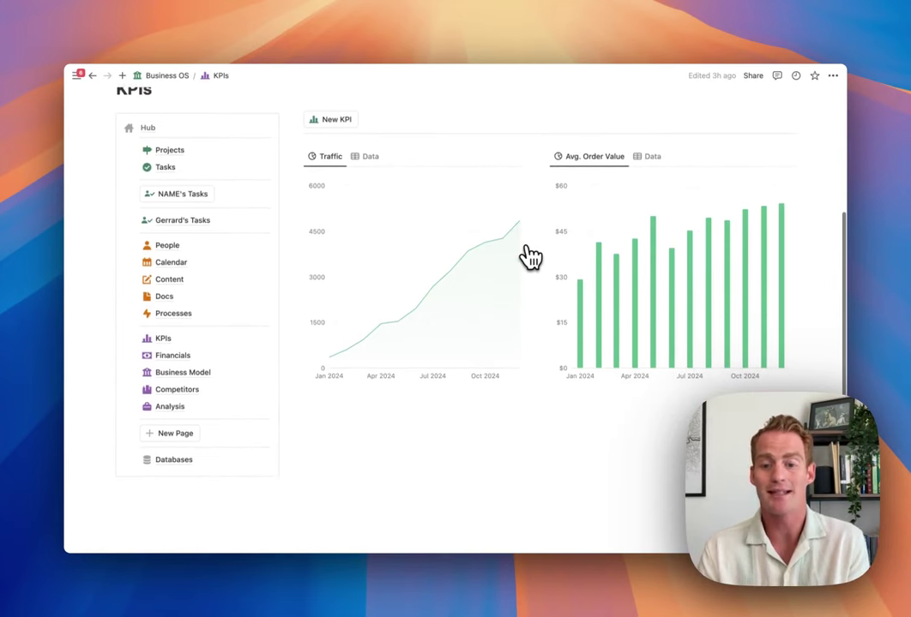
scroll(530, 256, "up", 1)
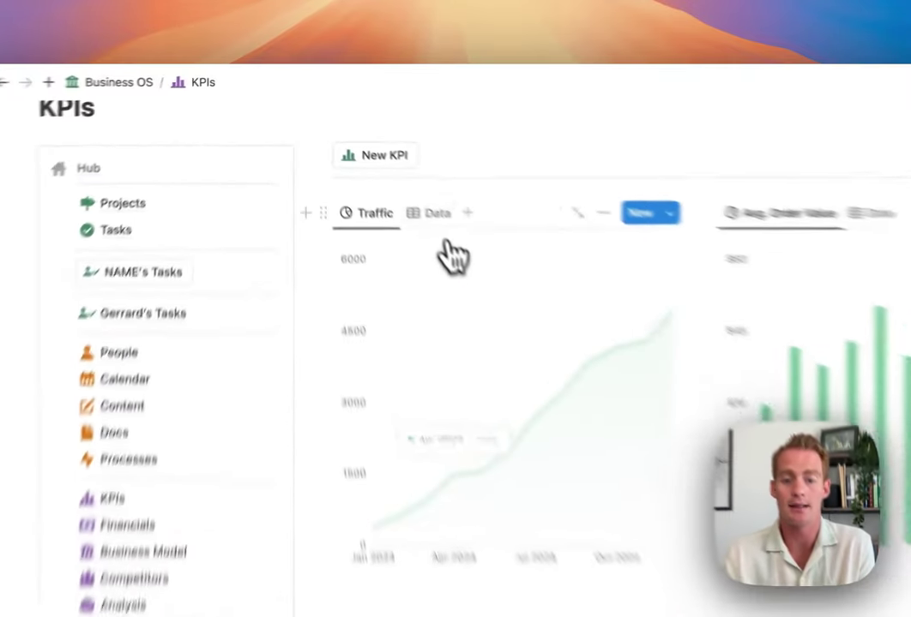
View the Traffic KPI's Data table and return to its chart view.
left_click(368, 159)
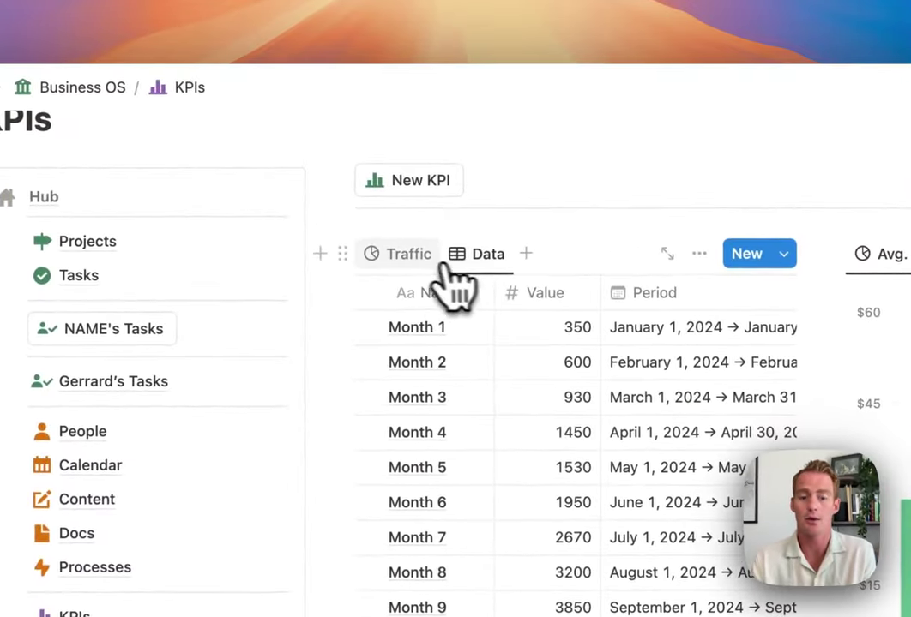
left_click(406, 258)
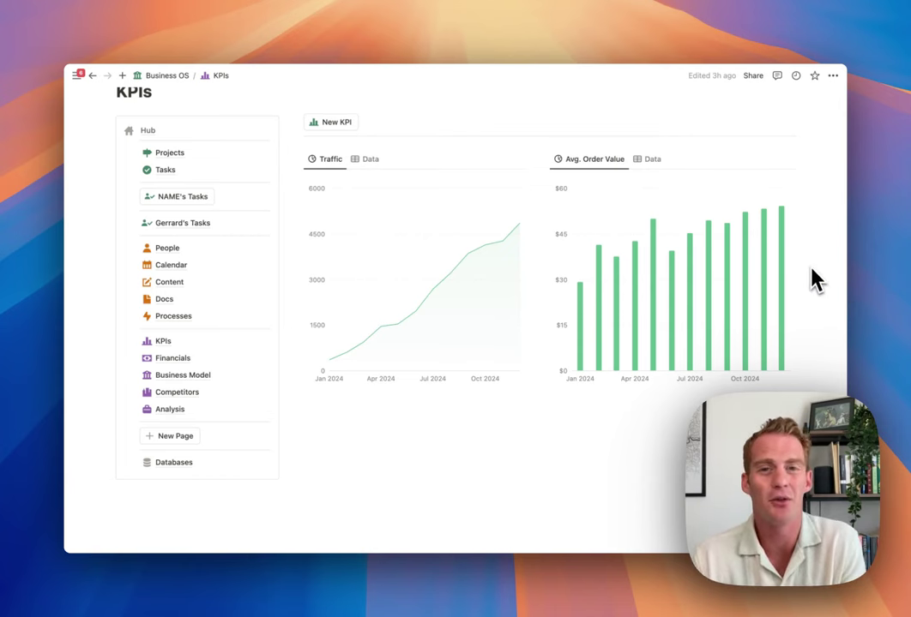
scroll(813, 278, "down", 1)
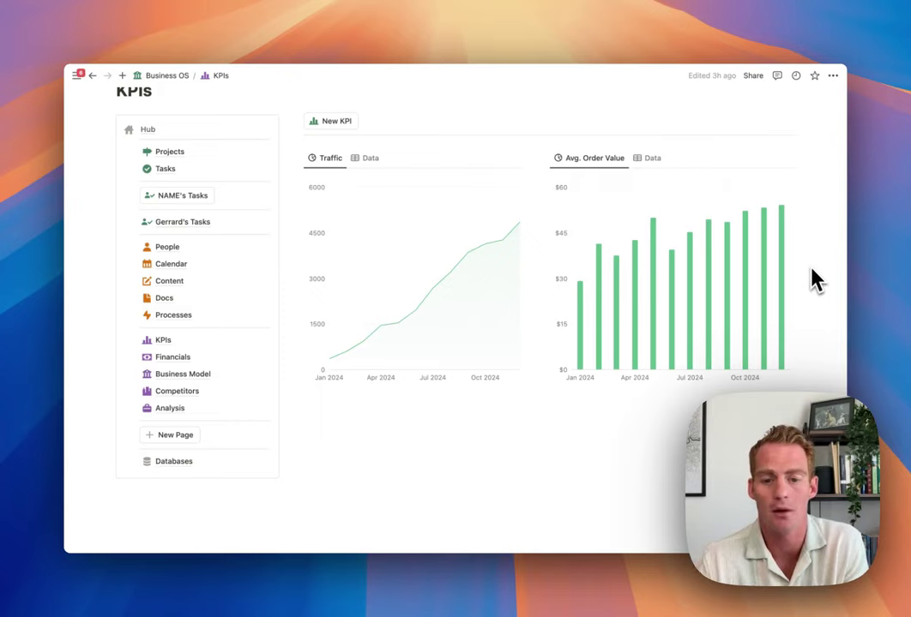
Insert a vertical bar chart based on a new blank database below the KPI charts.
scroll(493, 289, "down", 2)
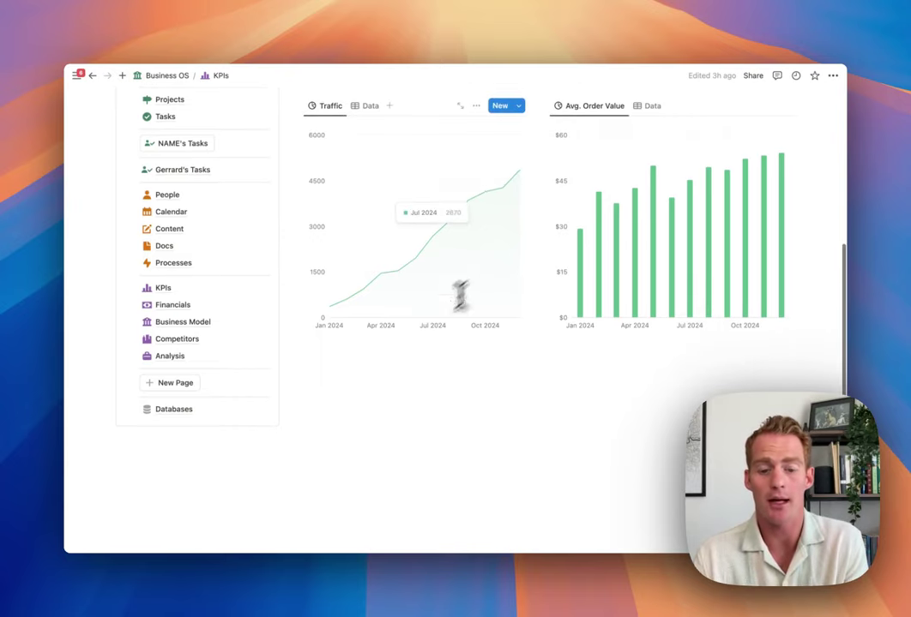
left_click(339, 419)
type("/ch")
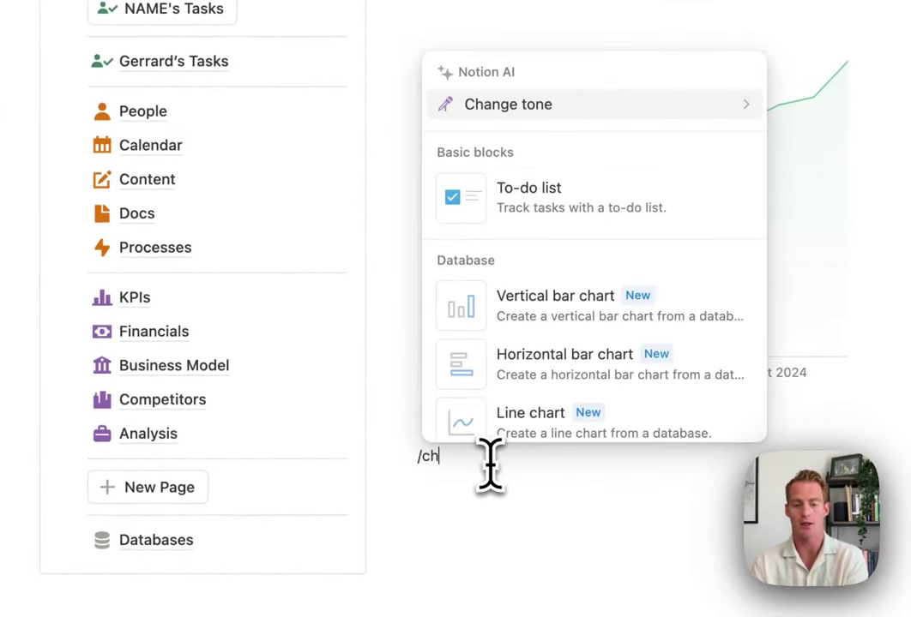
type("art")
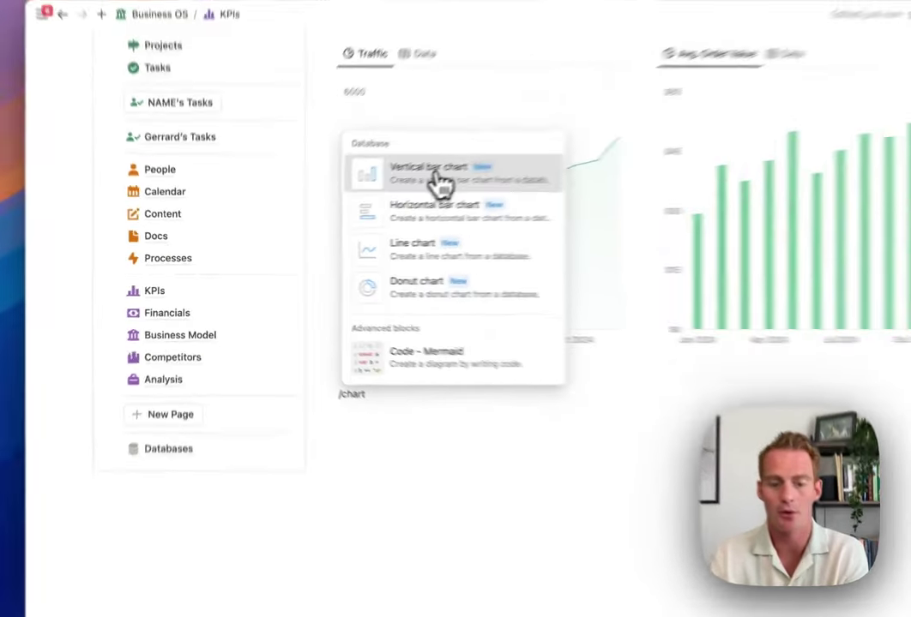
left_click(566, 120)
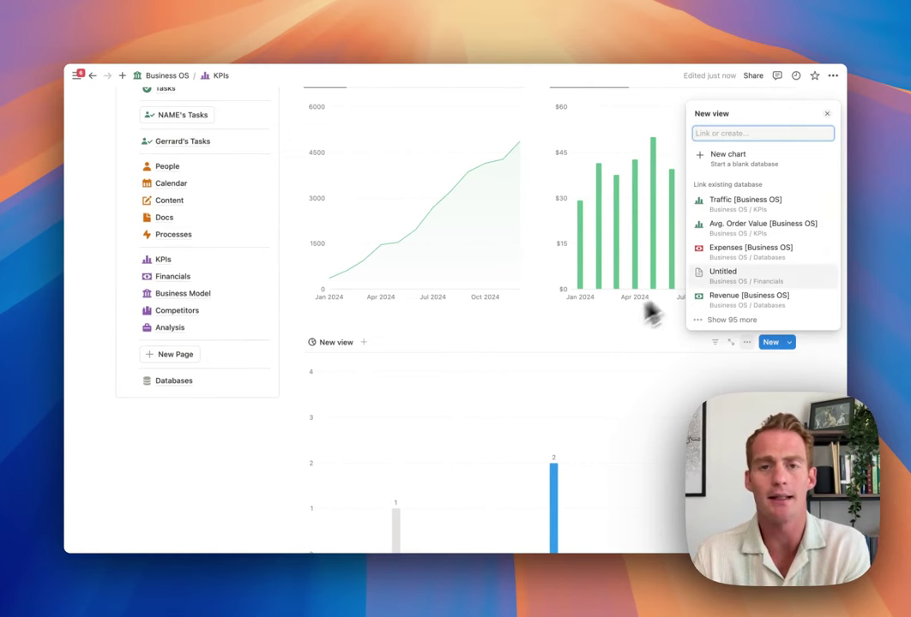
left_click(476, 356)
scroll(478, 356, "down", 3)
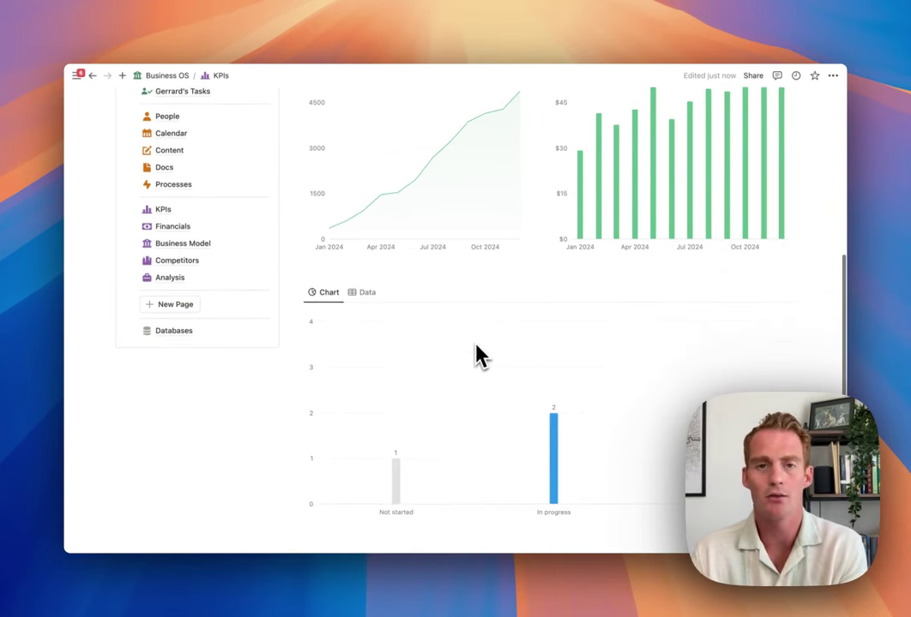
Compare the Data table and Chart views of the newly inserted chart database.
scroll(478, 355, "down", 2)
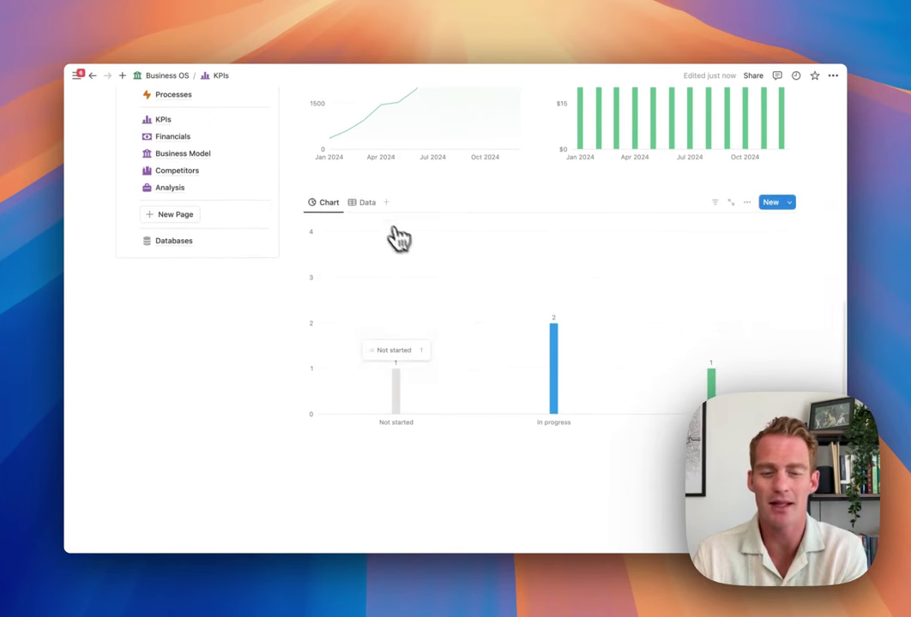
left_click(367, 208)
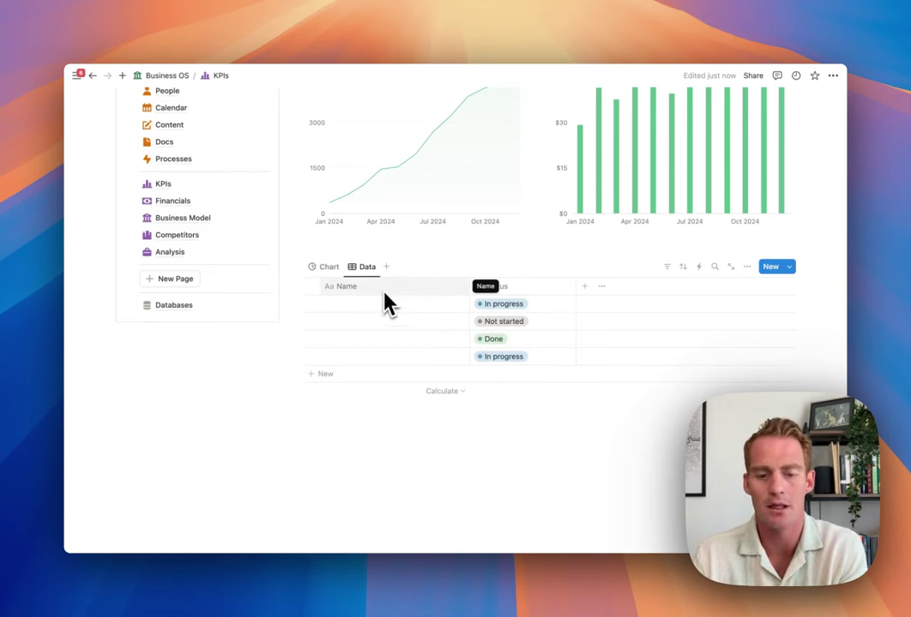
left_click(329, 268)
scroll(334, 274, "down", 2)
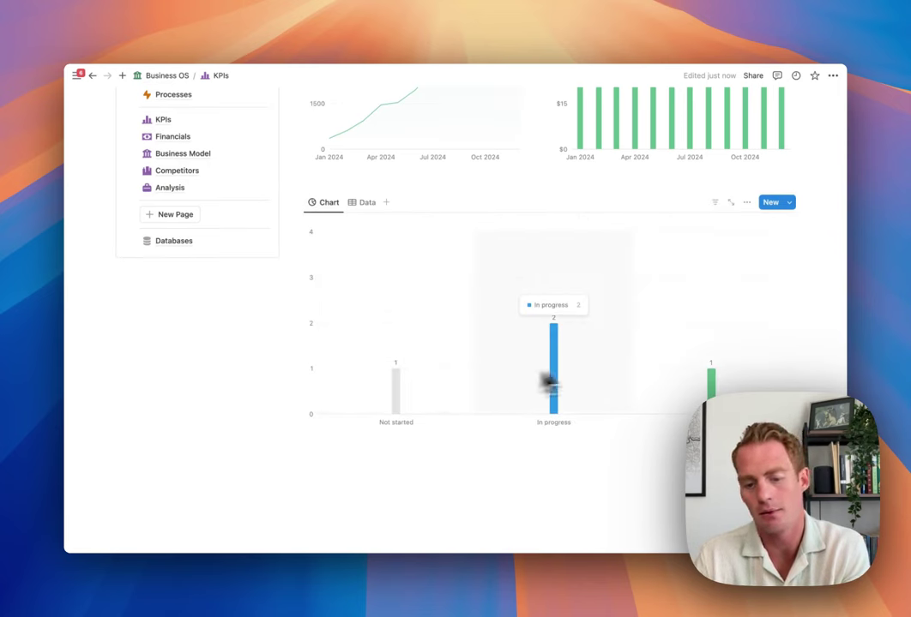
left_click(363, 204)
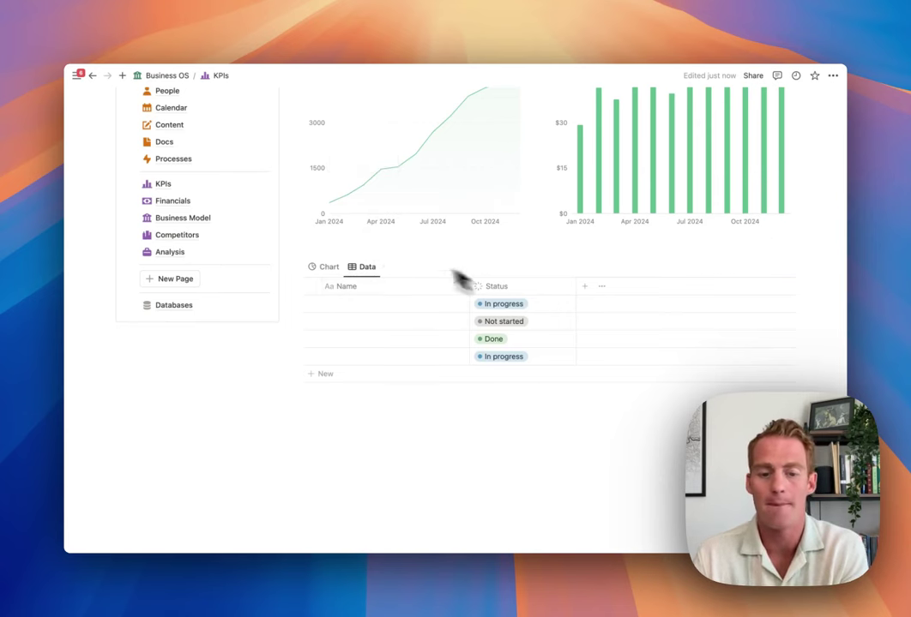
Delete the newly inserted chart database from the KPIs page.
left_click(298, 267)
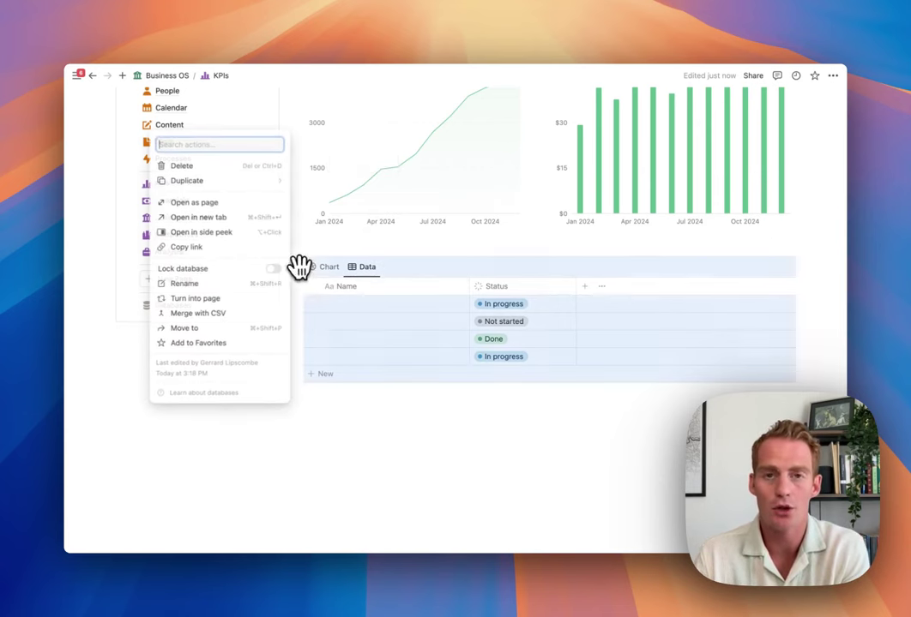
left_click(250, 167)
scroll(429, 342, "up", 3)
scroll(438, 343, "up", 2)
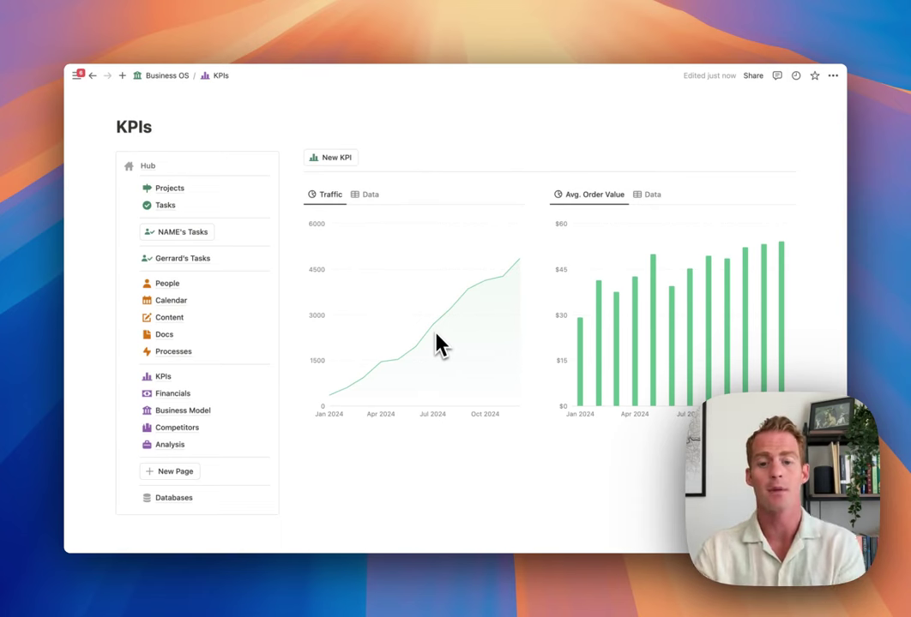
Open the New KPI button's configuration and examine the chart it inserts, including its Data view.
left_click(370, 159)
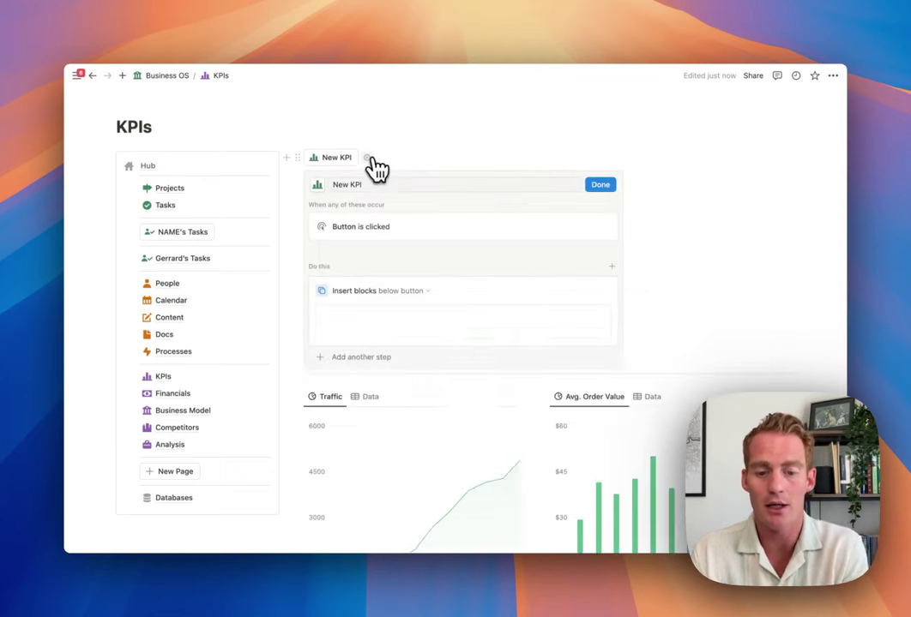
scroll(491, 272, "down", 1)
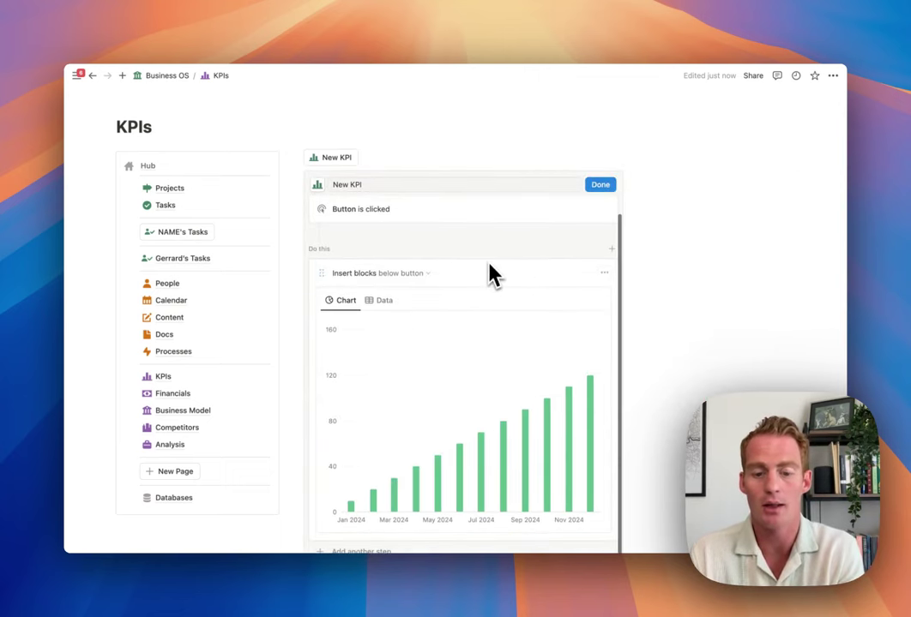
scroll(490, 273, "down", 3)
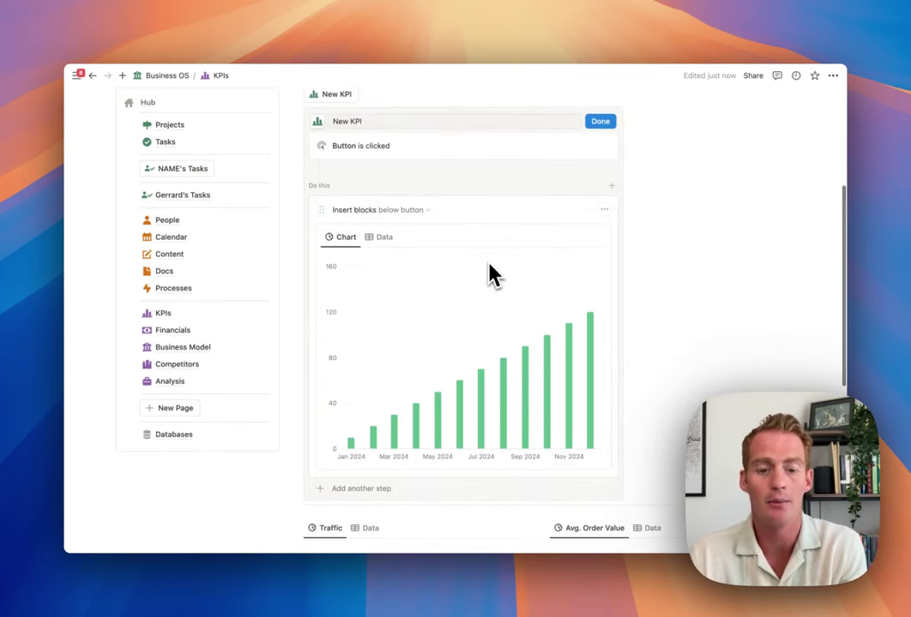
scroll(490, 273, "down", 1)
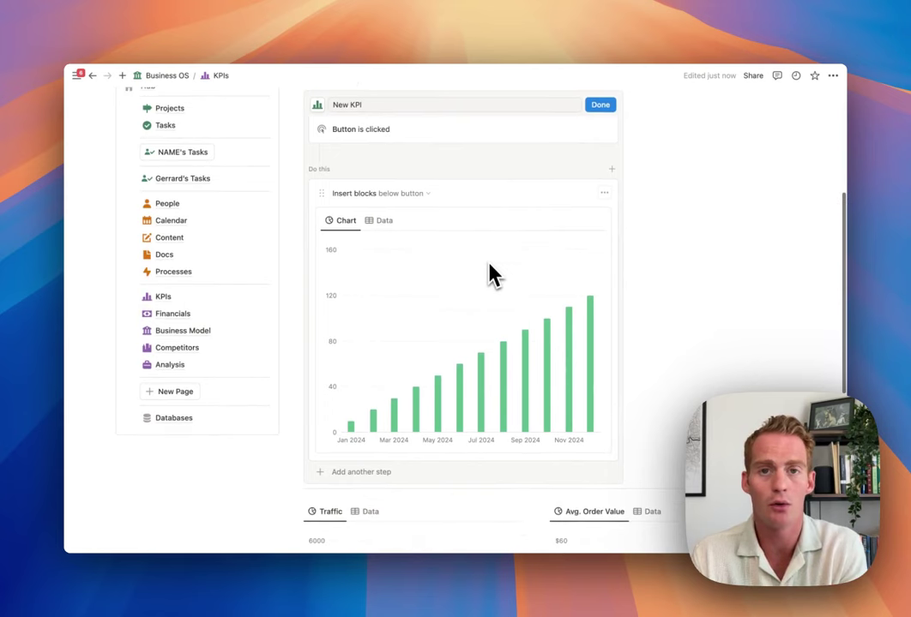
scroll(492, 273, "up", 1)
left_click(390, 243)
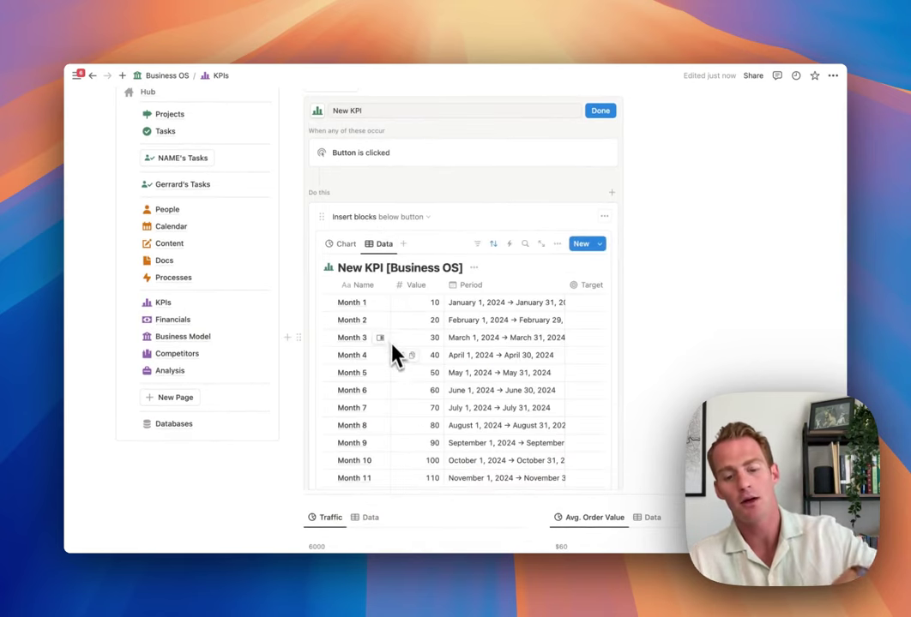
Examine the Value, Period and Target columns in the New KPI button's preset table, and close the button's configuration.
scroll(394, 353, "down", 2)
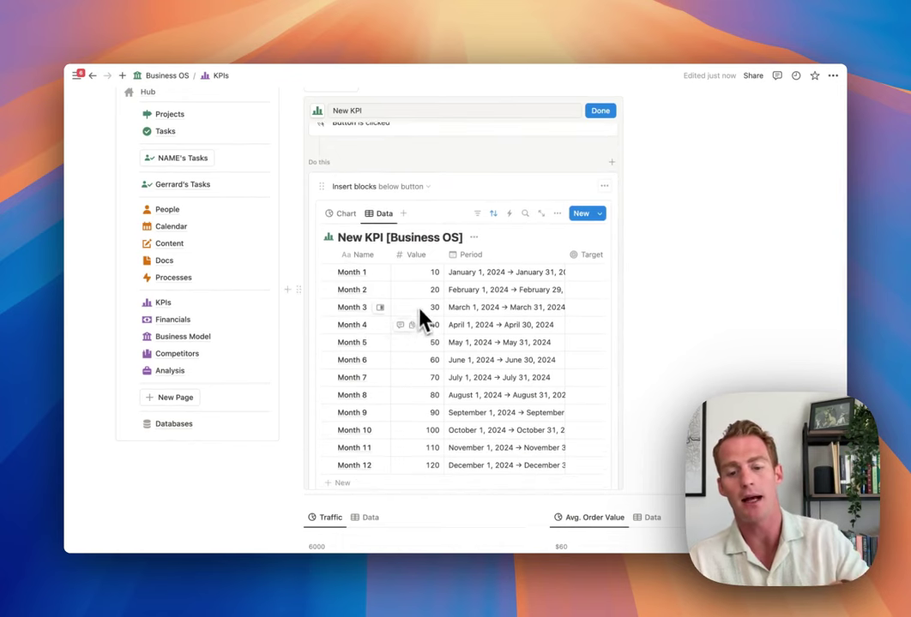
scroll(505, 332, "right", 3)
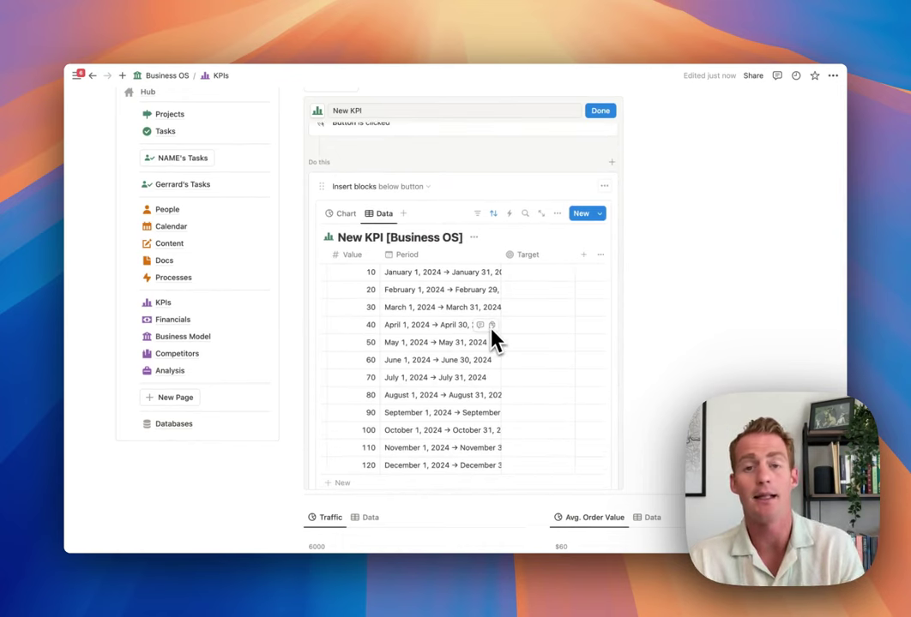
key("Escape")
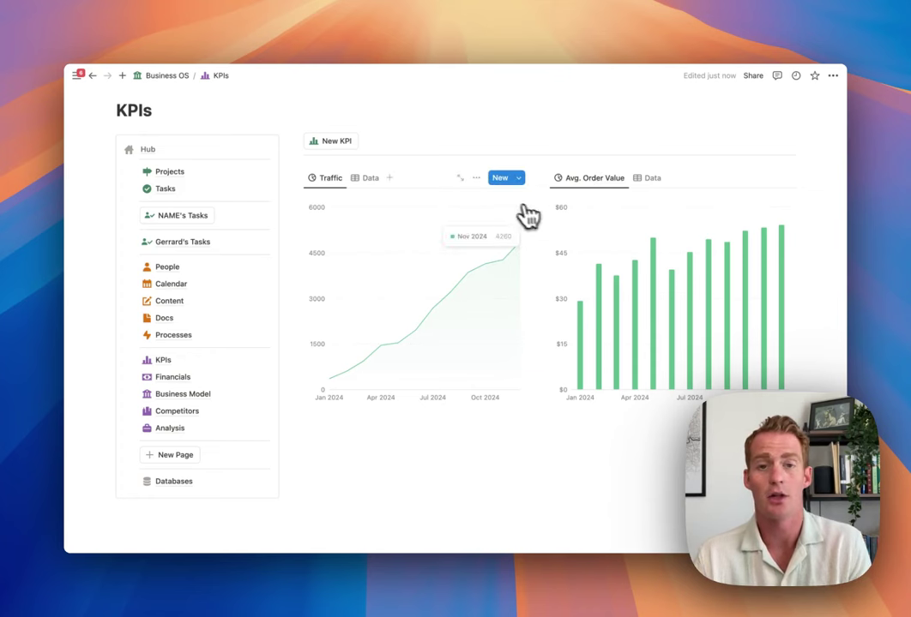
Insert two charts with the New KPI button and arrange them side by side above the Traffic and Avg. Order Value charts.
left_click(353, 144)
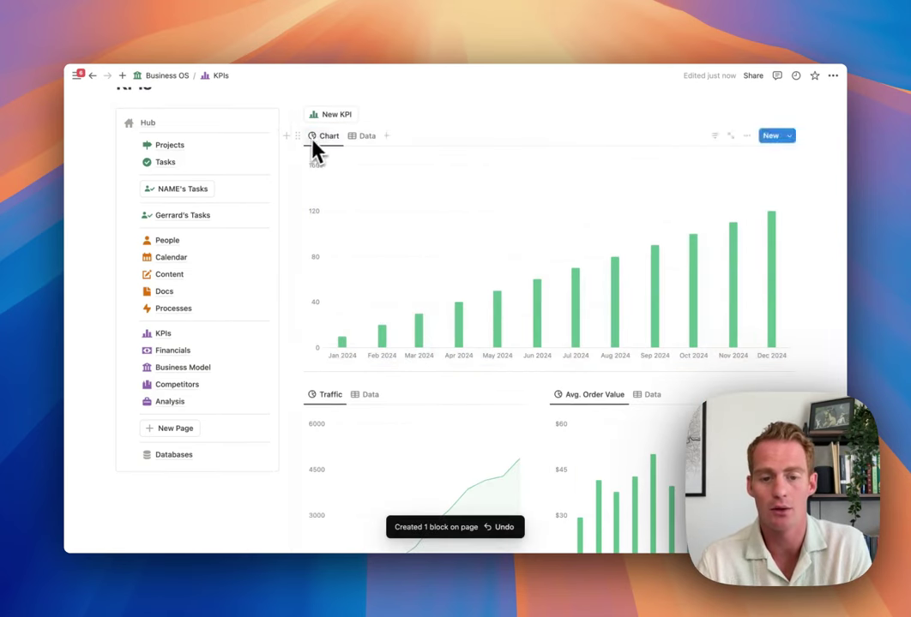
left_click_drag(301, 136, 314, 378)
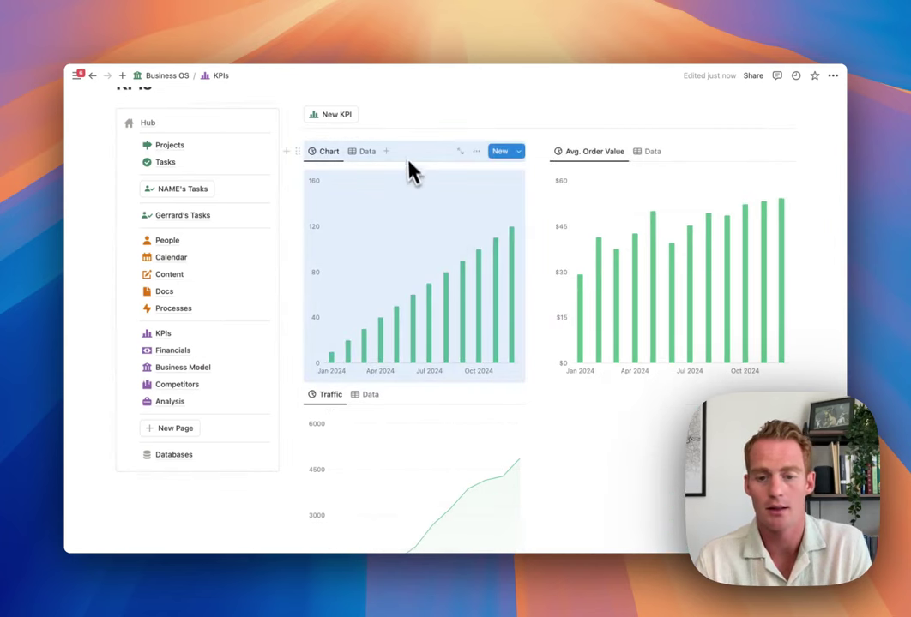
scroll(494, 272, "up", 2)
left_click(349, 150)
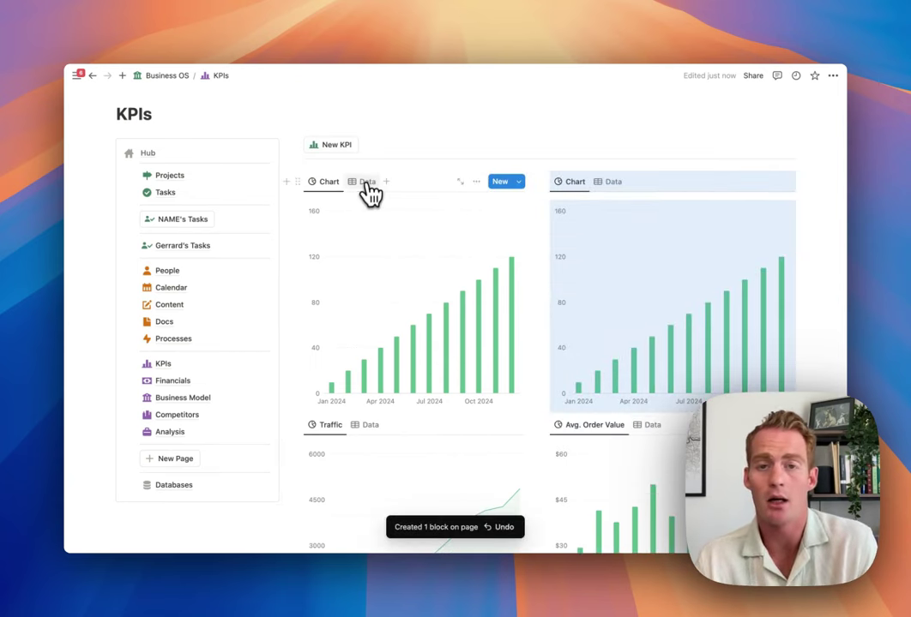
Rename the first new chart's database Orders [Business OS] and set Months 1–12 to 13, 24, 18, 34, 38, 42, 44, 48, 42, 53, 58, 59.
left_click(367, 185)
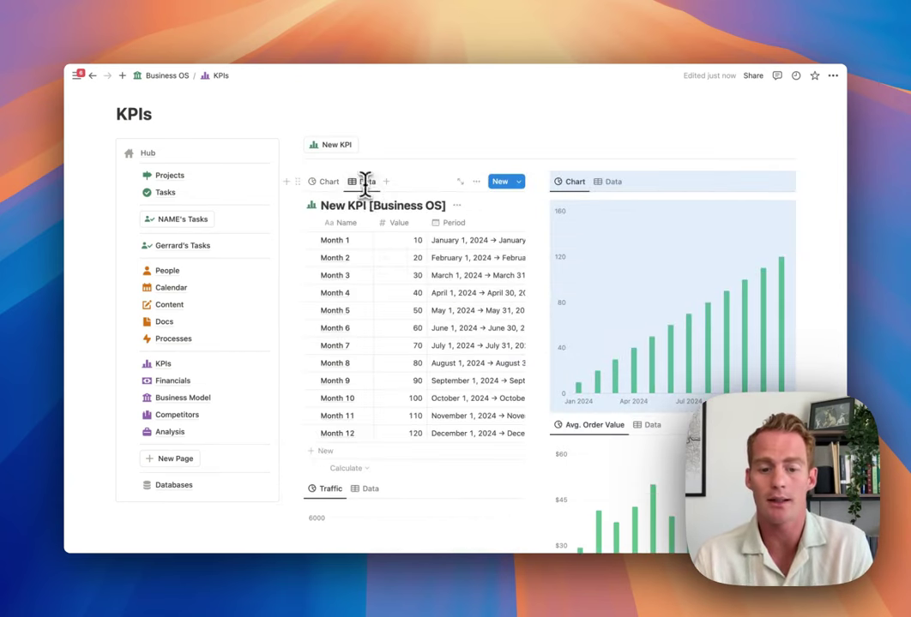
left_click_drag(365, 207, 320, 205)
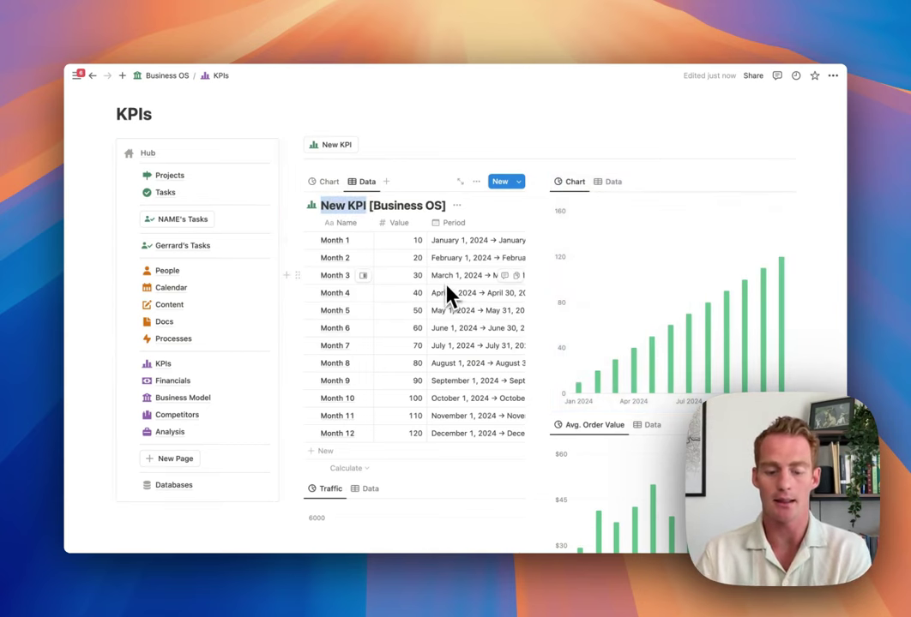
type("Order")
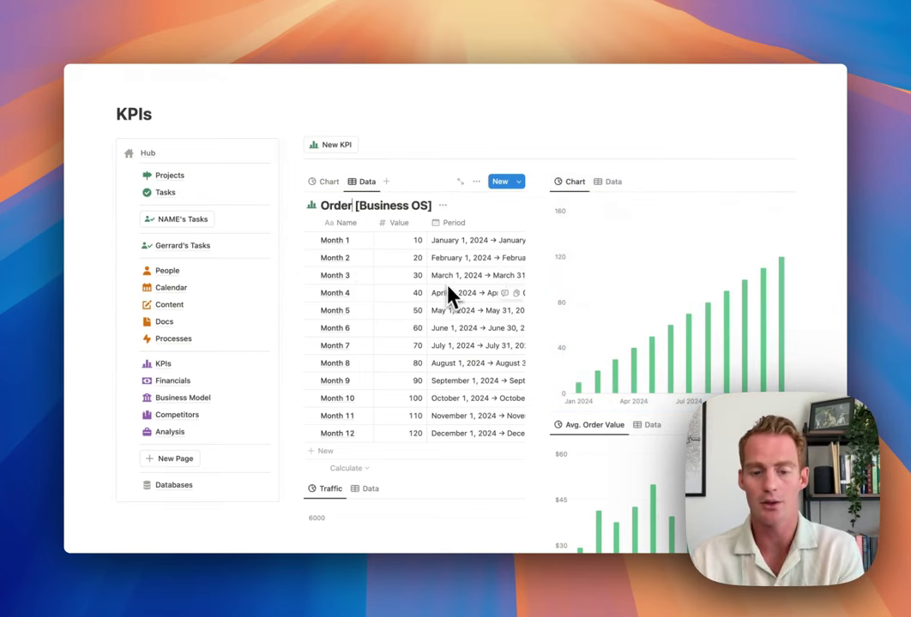
left_click(417, 240)
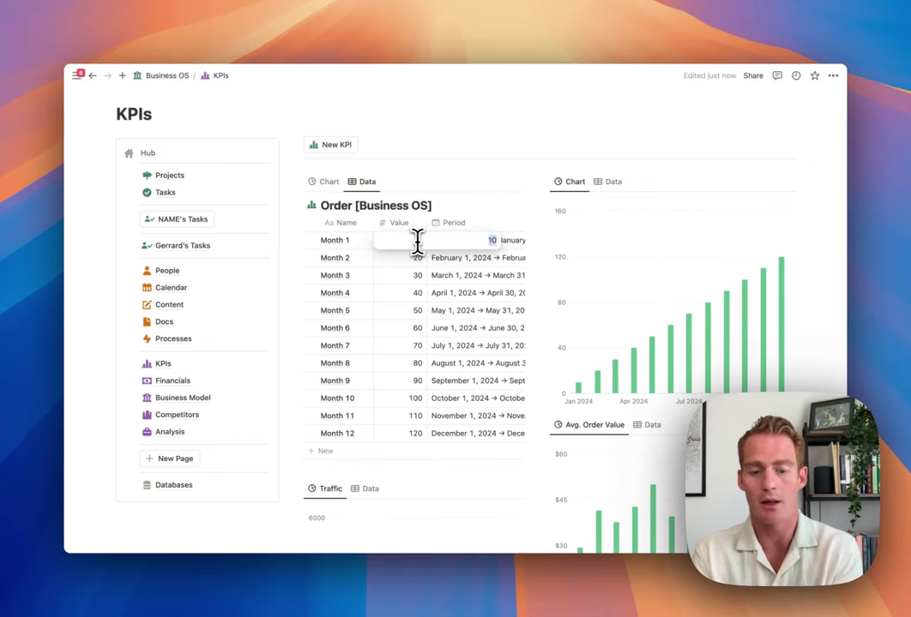
type("13")
key("Return")
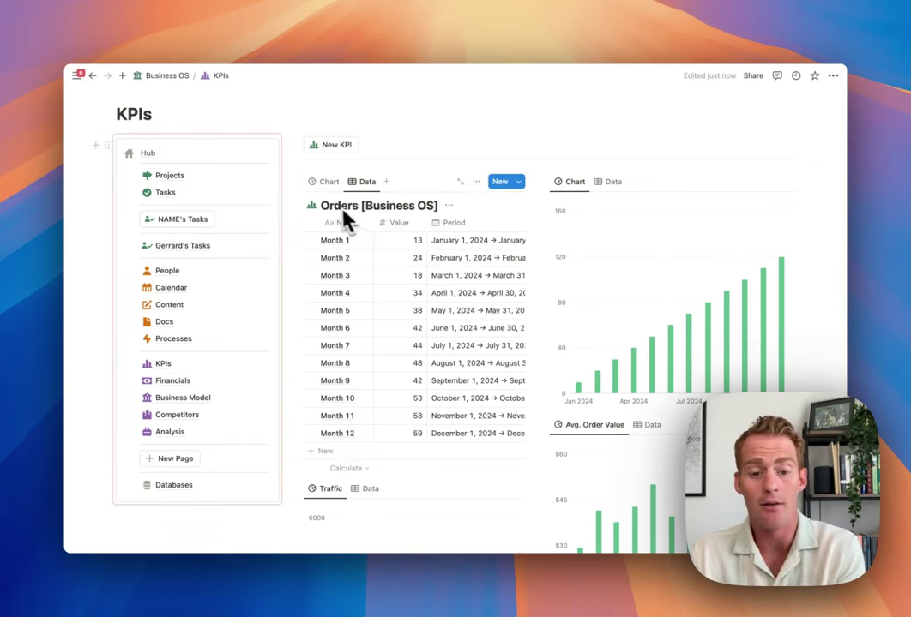
Rename the Chart view of the Orders database to Orders.
left_click(326, 183)
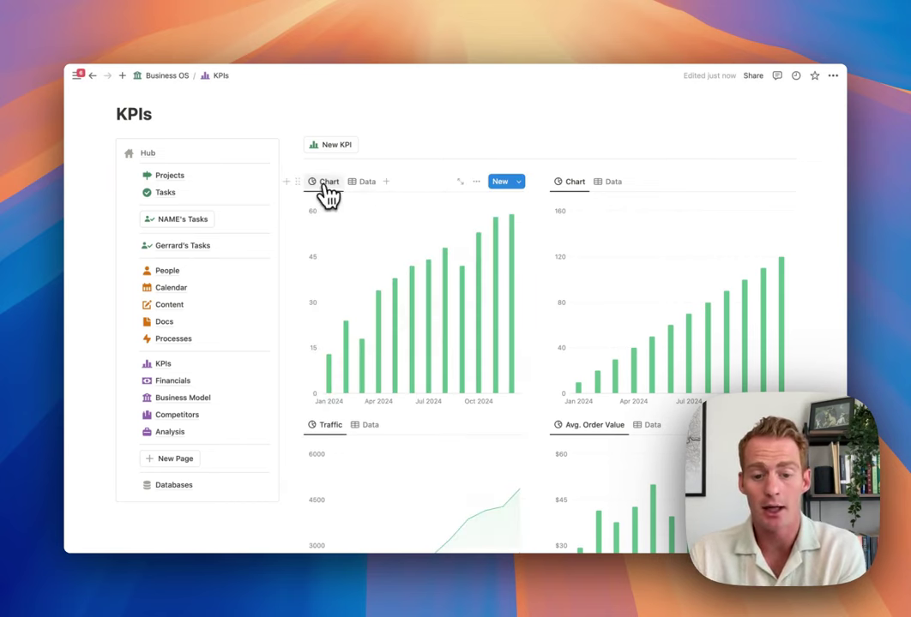
left_click(327, 185)
left_click(338, 216)
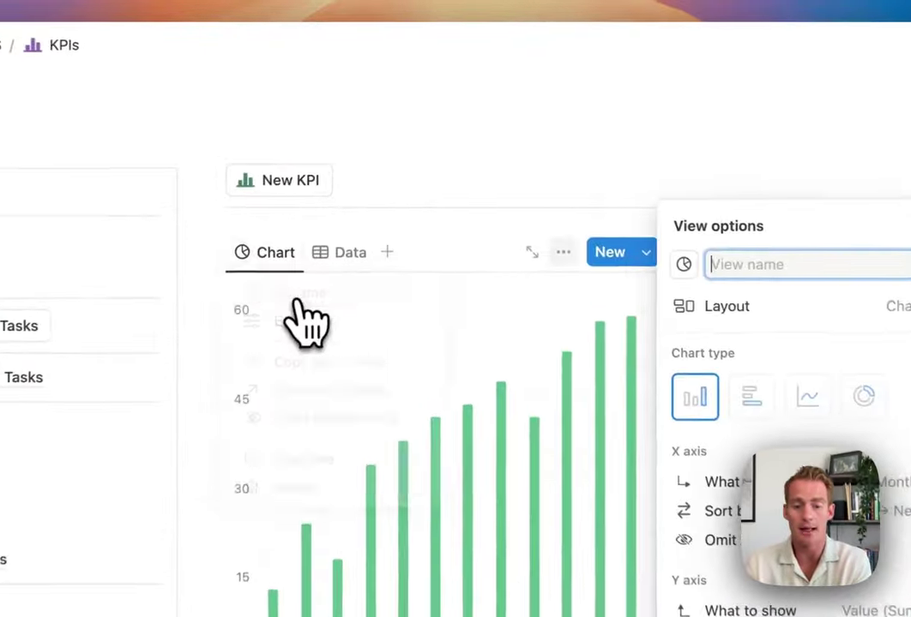
type("Orde")
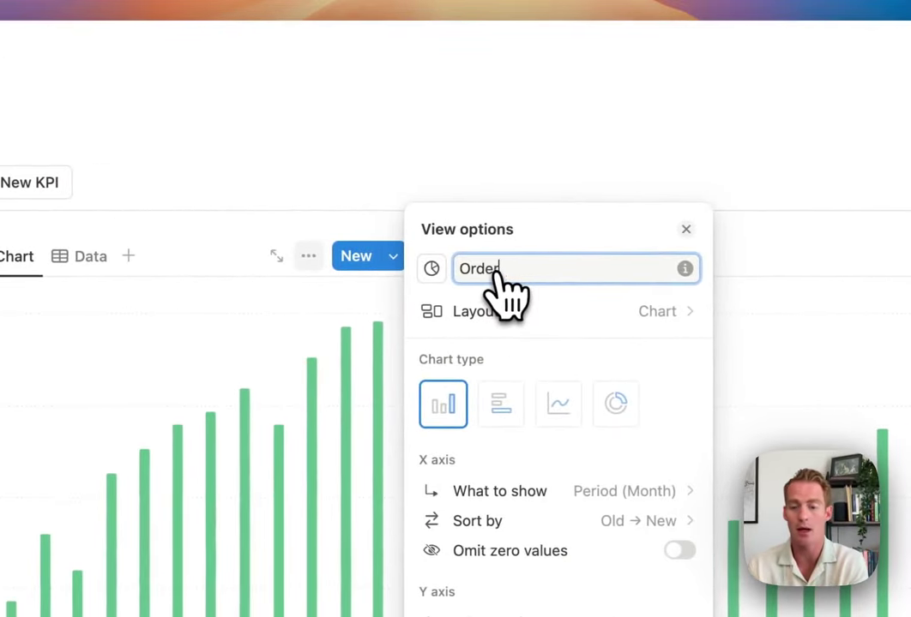
type("rs")
key("Escape")
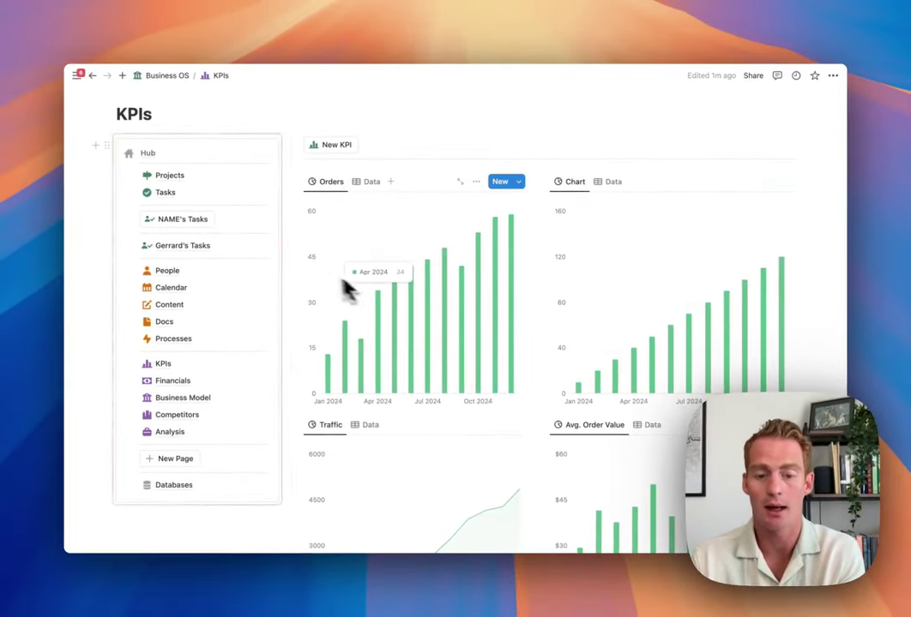
Duplicate the Orders chart view and name the copy Filtered Orders.
scroll(470, 295, "down", 1)
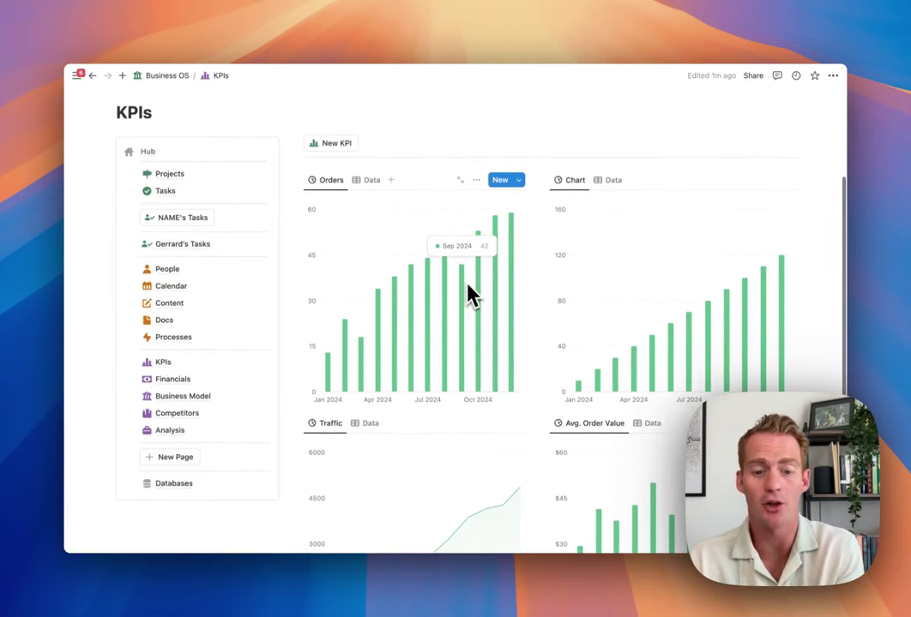
scroll(470, 295, "down", 5)
scroll(470, 295, "up", 5)
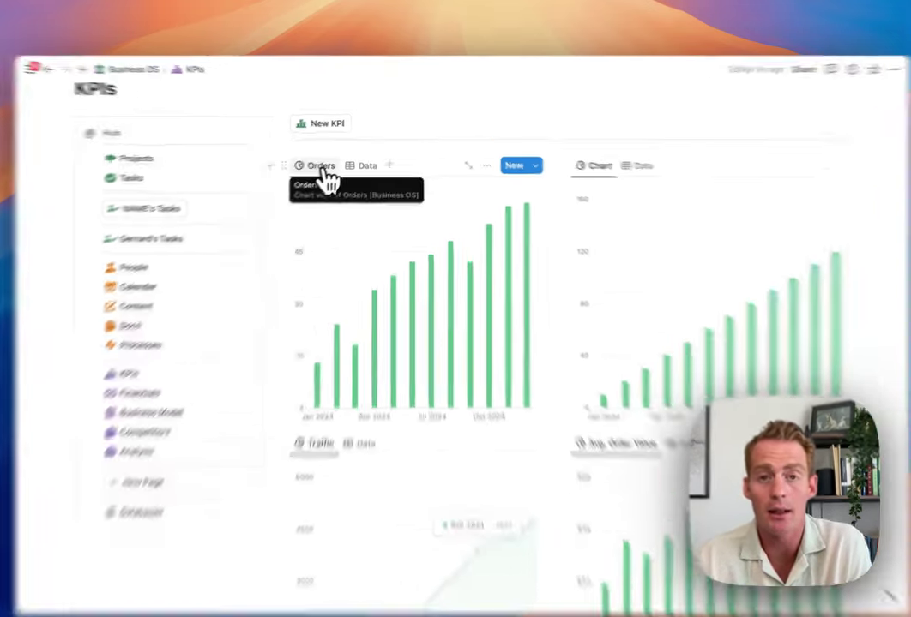
left_click(326, 172)
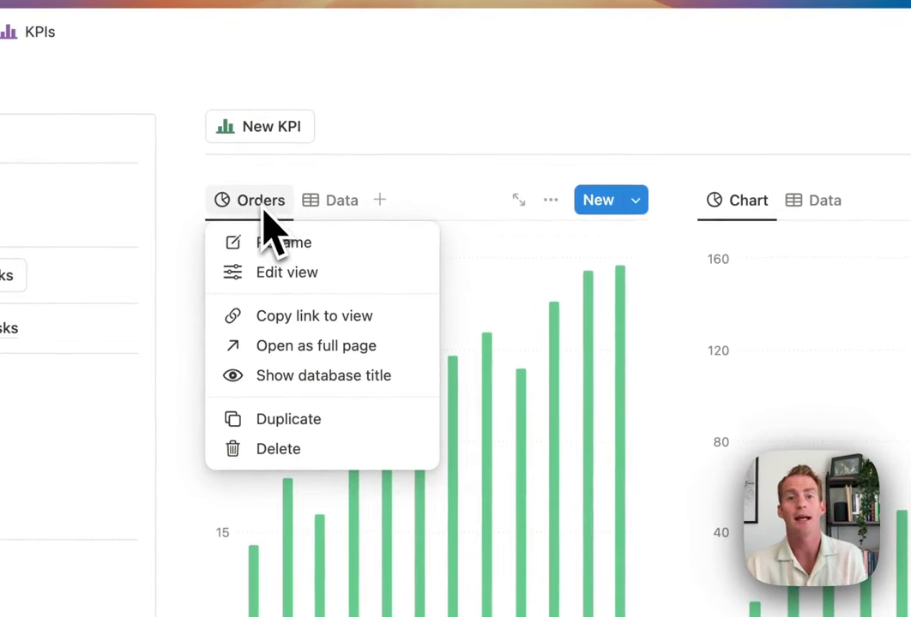
left_click(334, 420)
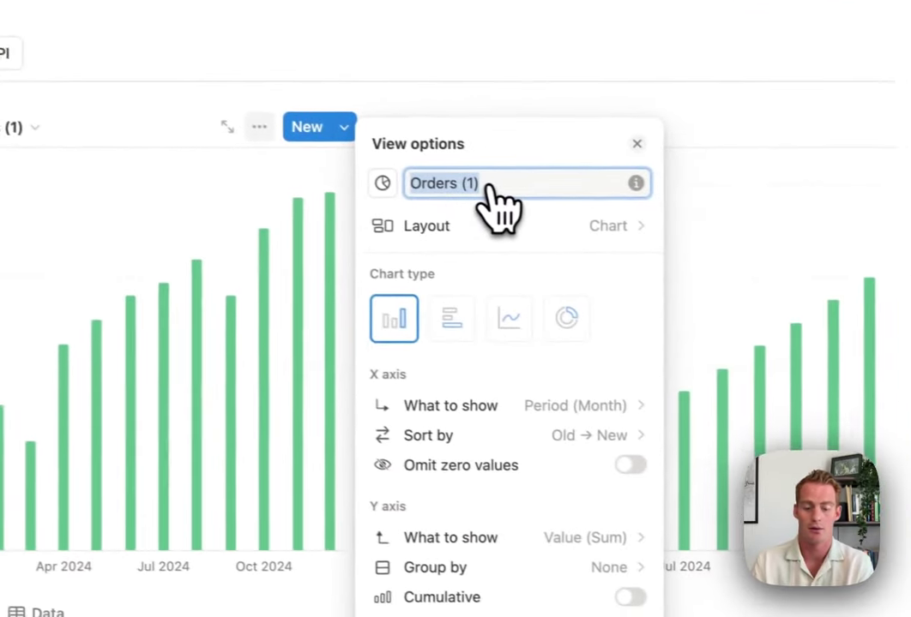
type("Filtered Orders")
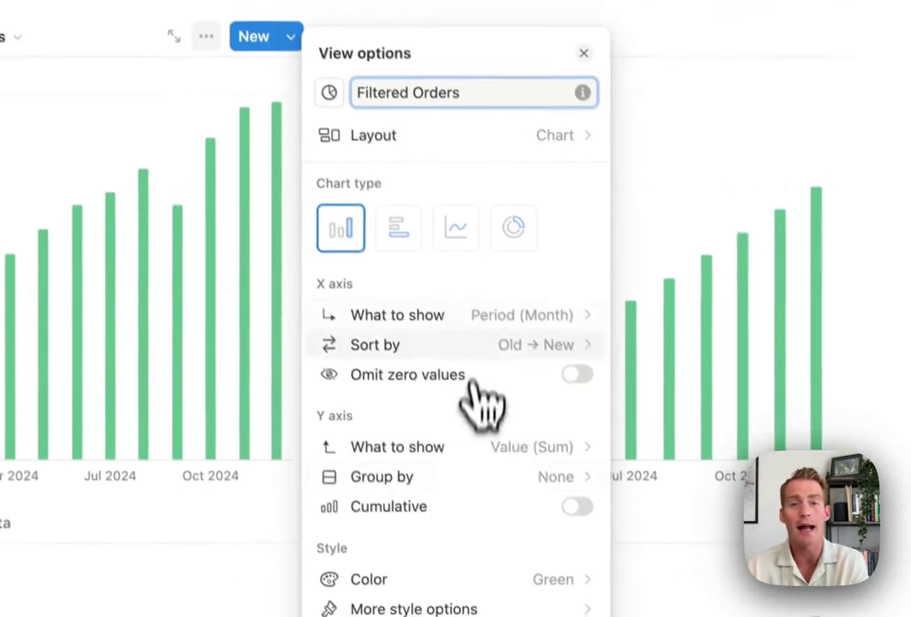
Look over the Filtered Orders view's axis, style and filter options, and close them.
scroll(525, 493, "down", 3)
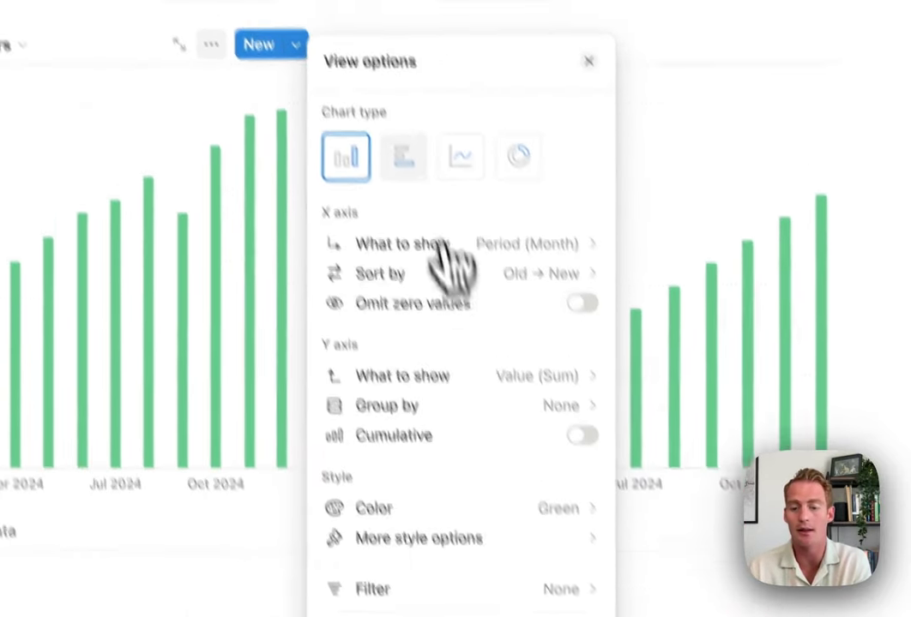
left_click(448, 130)
left_click(409, 276)
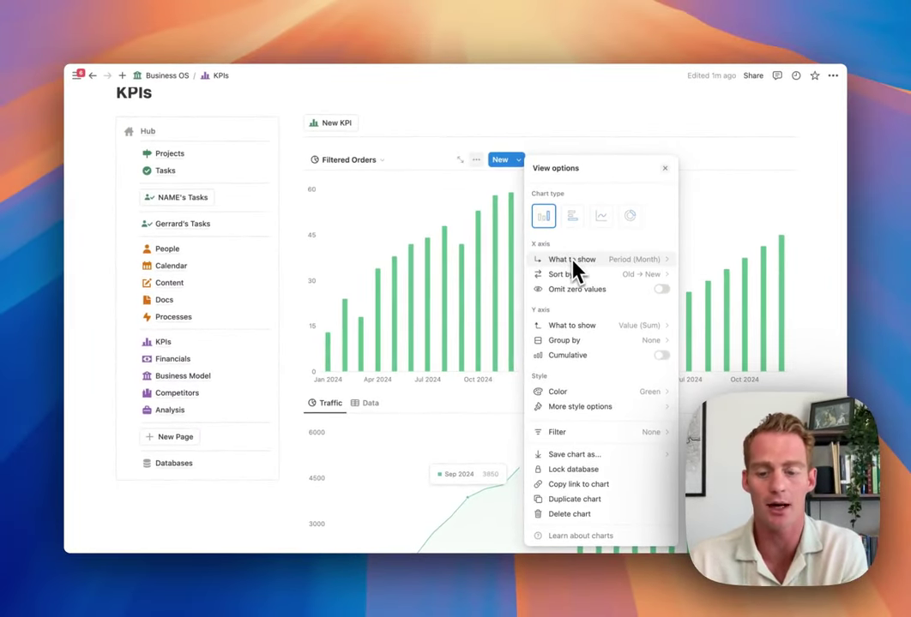
left_click(818, 255)
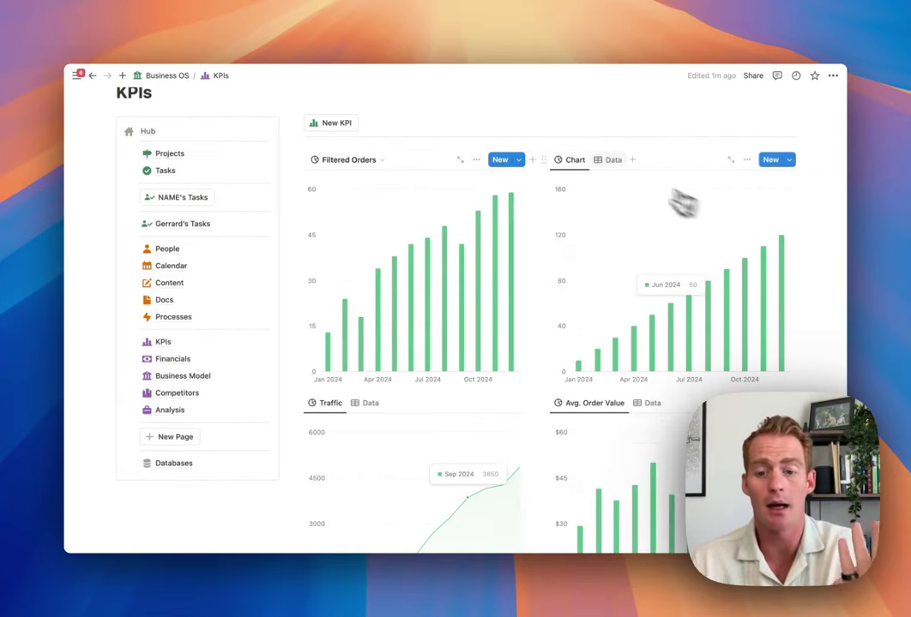
Turn on data labels for the second new KPI chart, beside Filtered Orders.
left_click(581, 164)
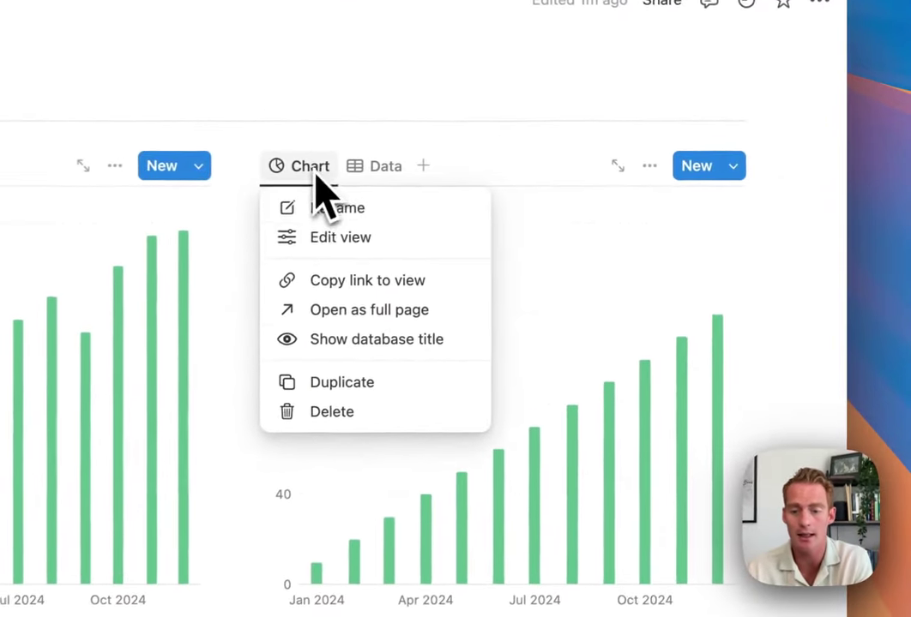
left_click(396, 230)
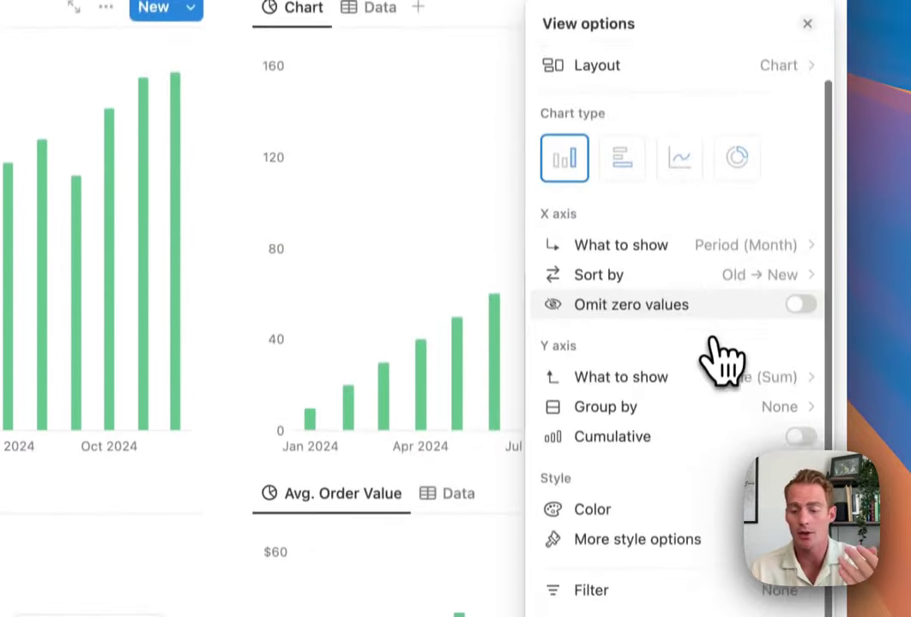
left_click(631, 540)
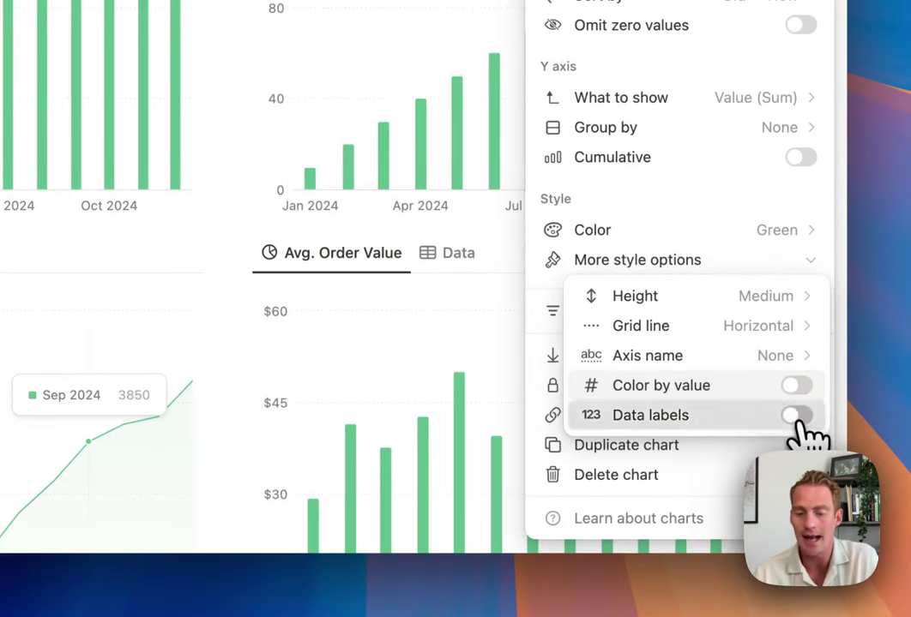
left_click(796, 417)
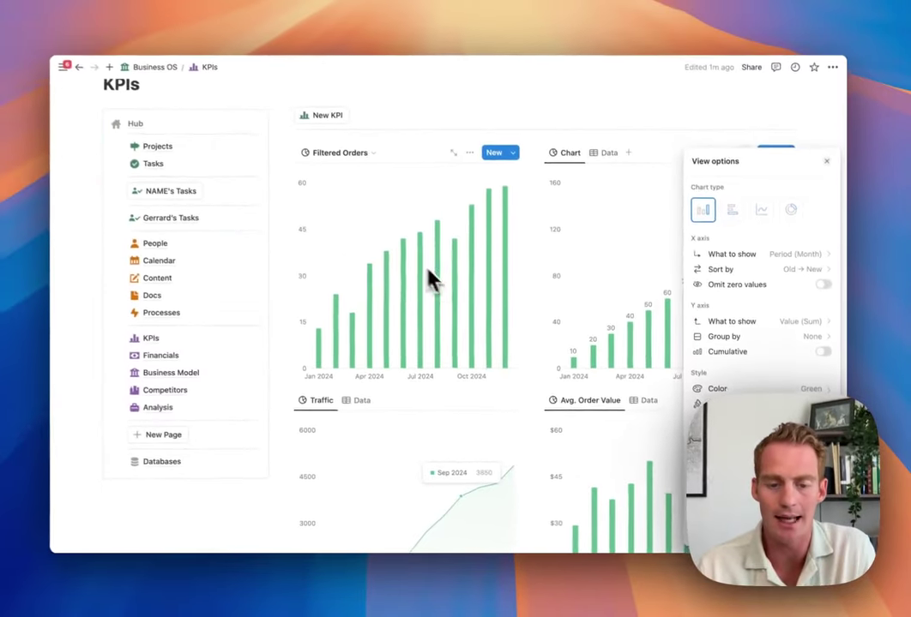
left_click(377, 261)
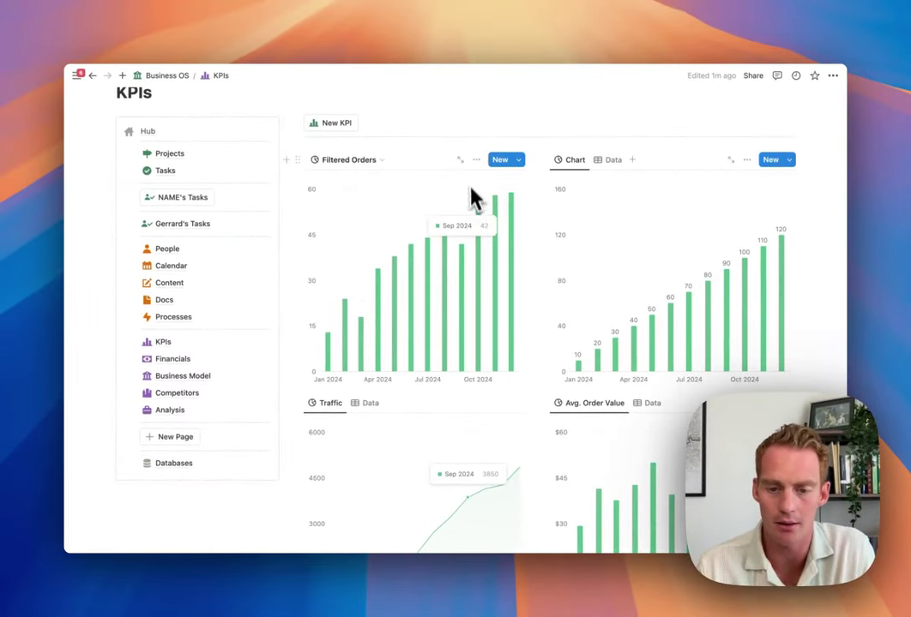
Turn on data labels for the Avg. Order Value chart.
left_click(476, 159)
left_click(466, 209)
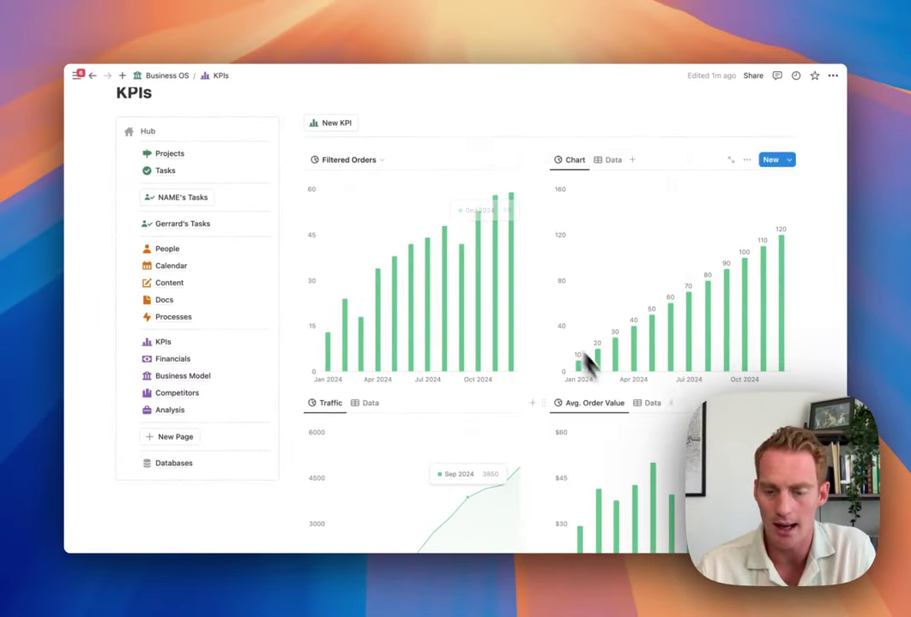
scroll(635, 408, "down", 3)
left_click(600, 299)
key("Escape")
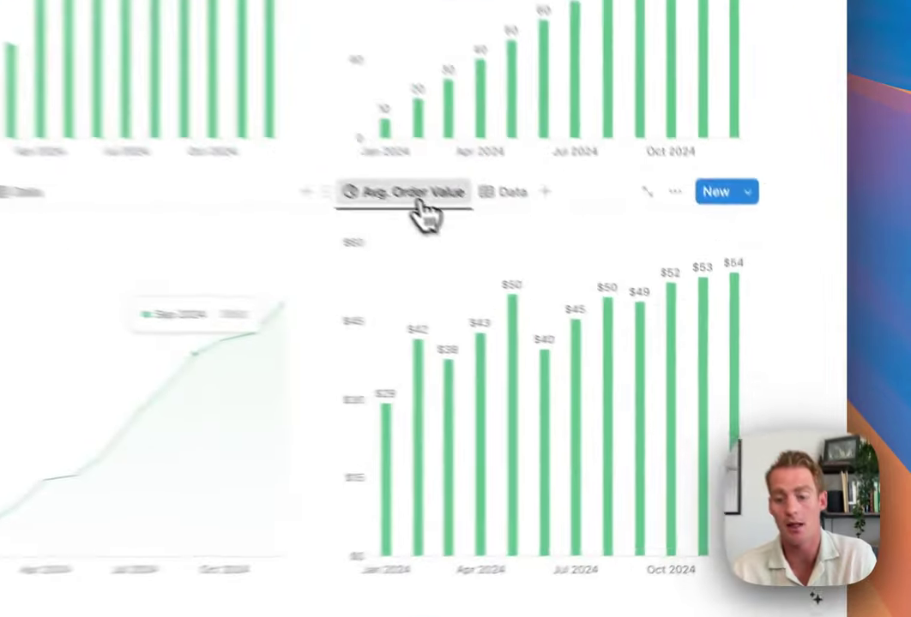
Turn the Avg. Order Value chart's data labels back off.
left_click(594, 300)
left_click(343, 225)
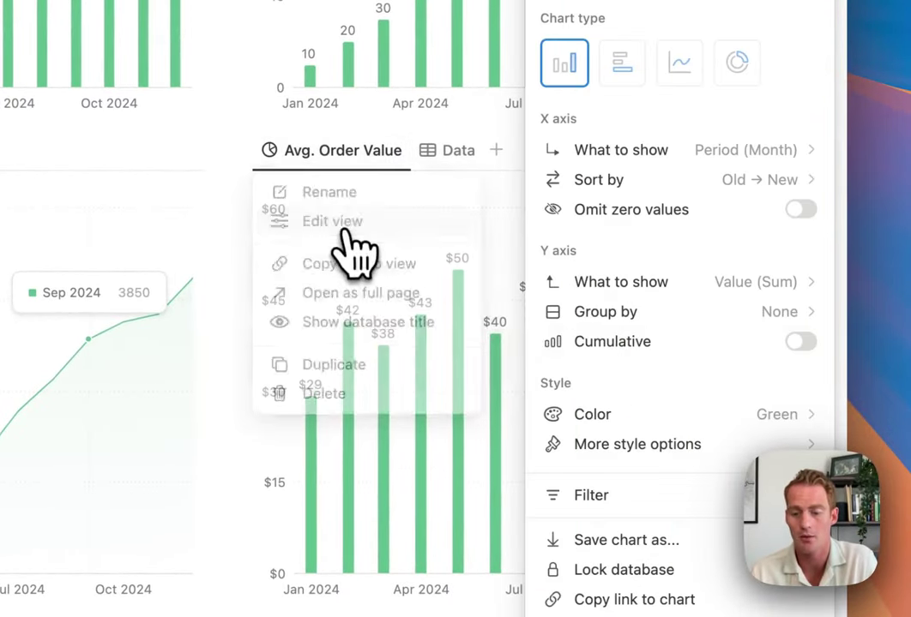
left_click(678, 446)
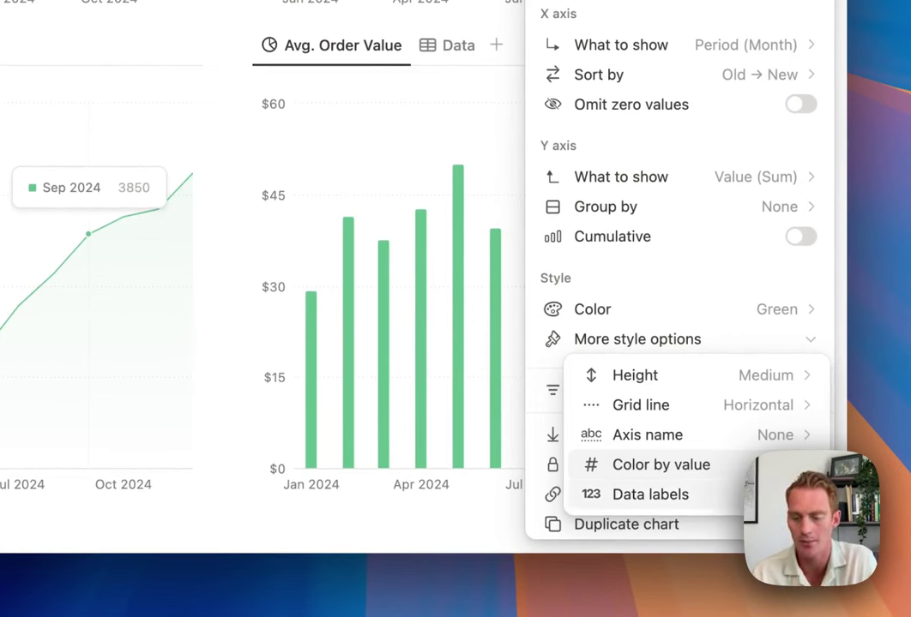
Set the Avg. Order Value chart's axis name option to X axis.
left_click(719, 383)
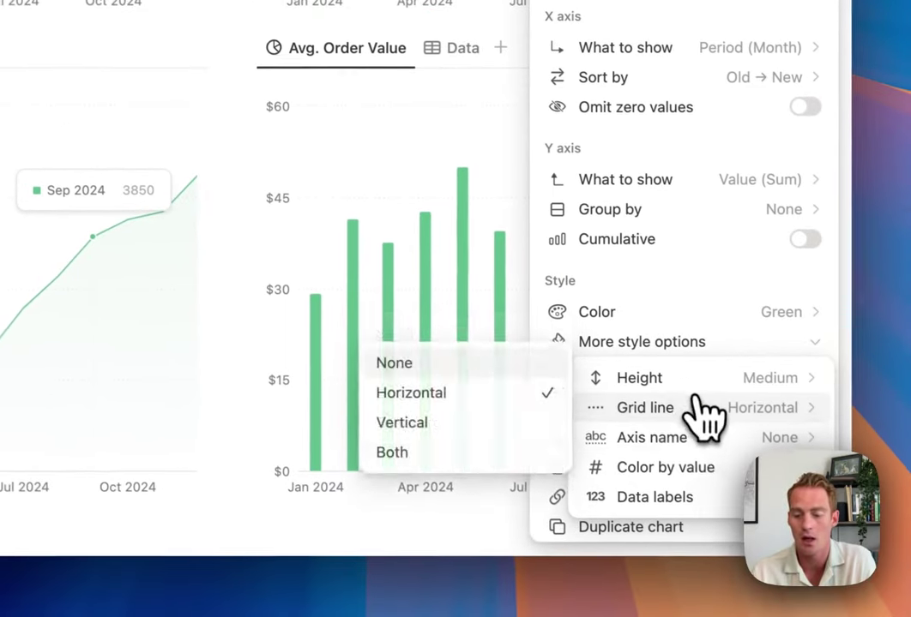
mouse_move(823, 516)
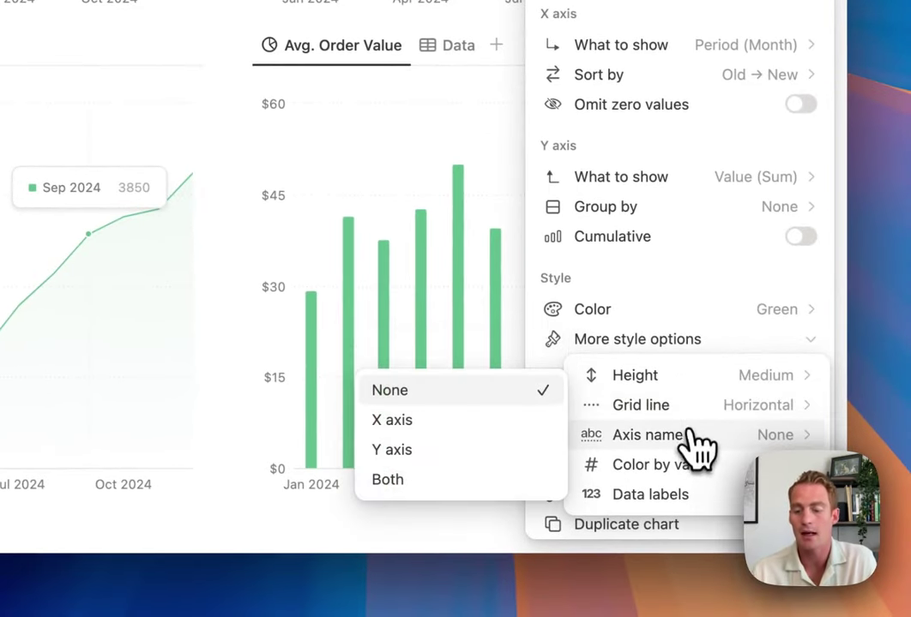
left_click(483, 422)
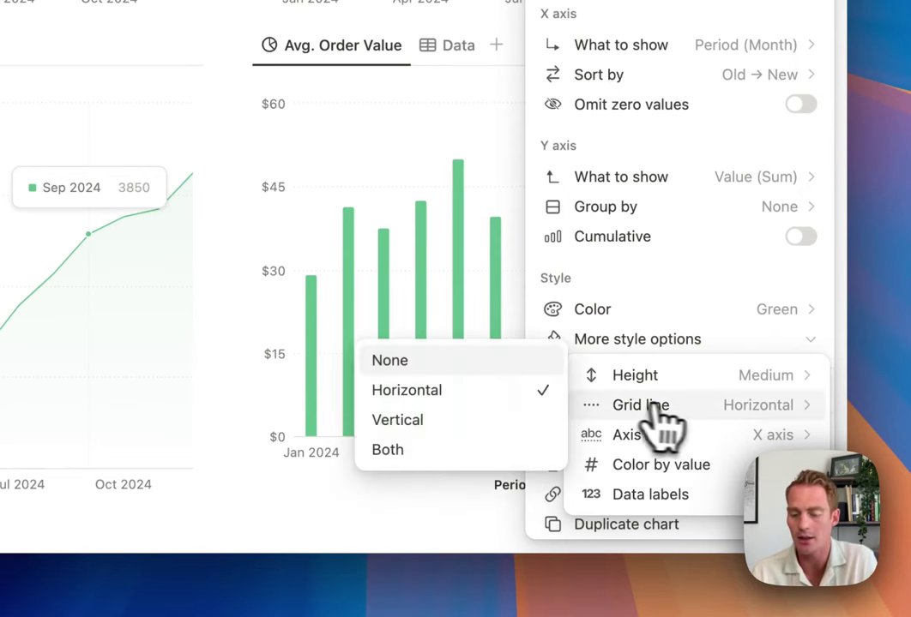
Set the Avg. Order Value chart's grid lines to Horizontal.
mouse_move(681, 437)
left_click(470, 397)
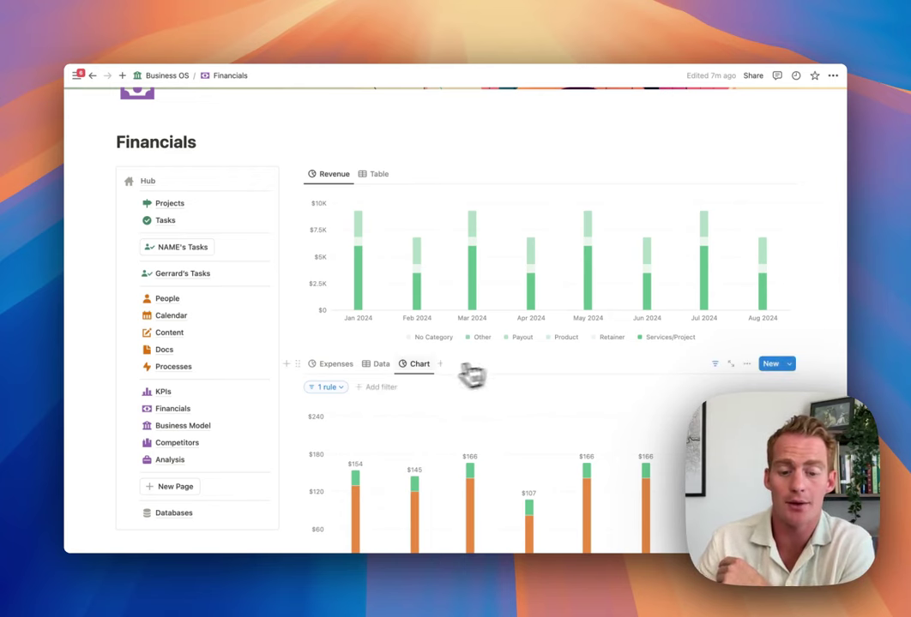
Show the Expenses view and the Data table view of the expenses database on the Financials page.
left_click(343, 364)
left_click(382, 374)
scroll(454, 386, "down", 2)
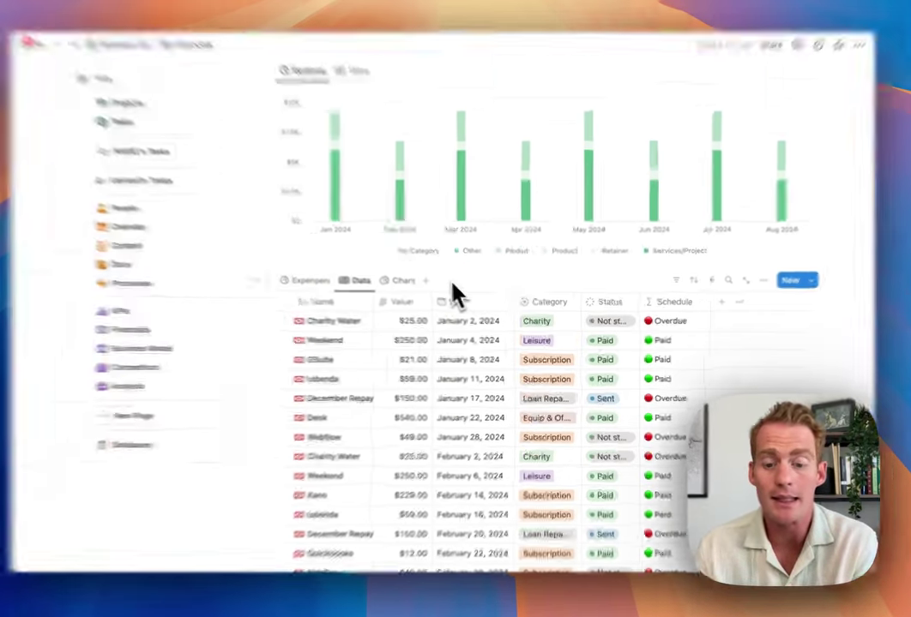
Add a new chart view beside the existing expenses views and link it to the Expenses database.
left_click(440, 289)
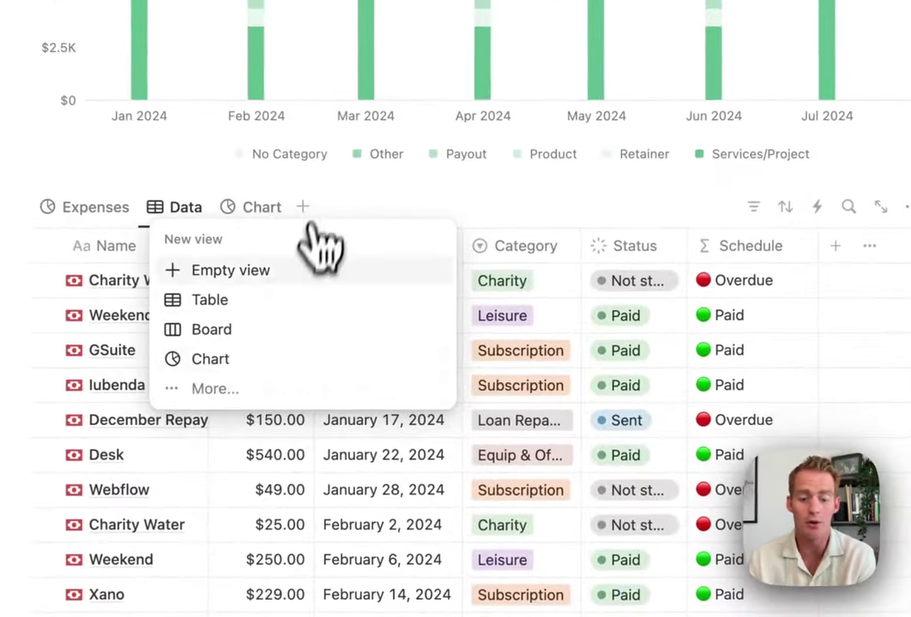
left_click(264, 360)
left_click(518, 413)
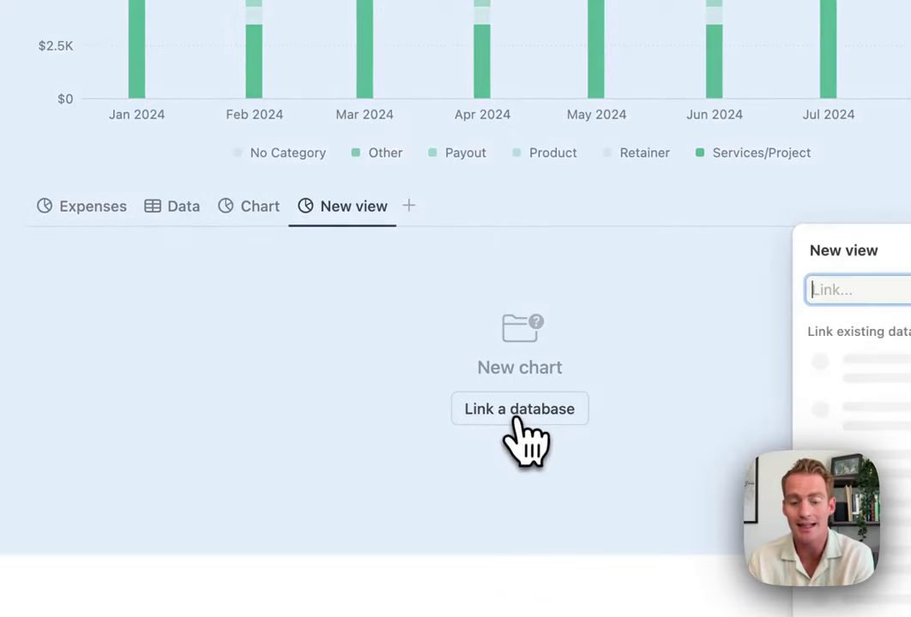
left_click(815, 370)
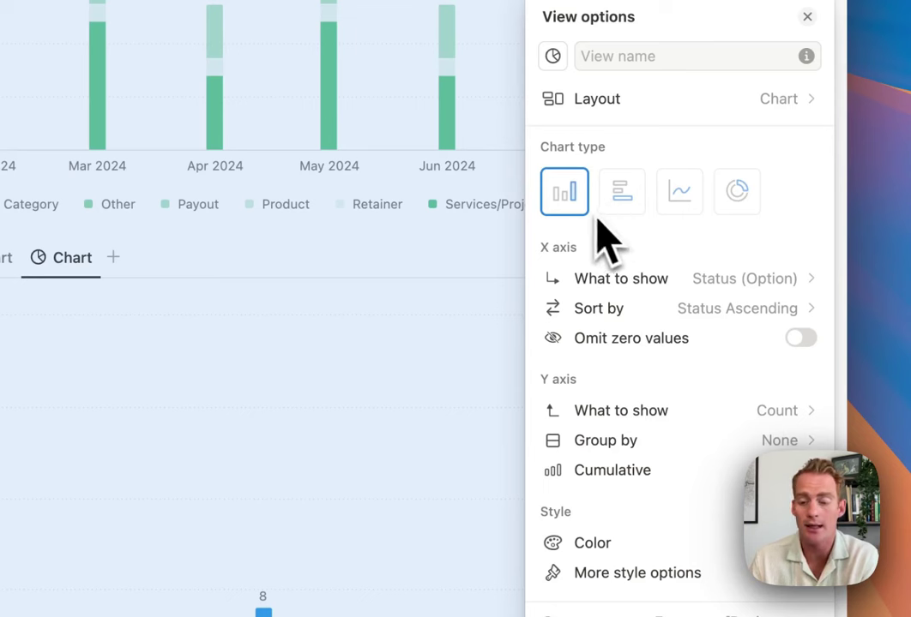
Set the new expenses chart's X axis to Due by Month and its Y axis to the Sum of Value.
left_click(617, 285)
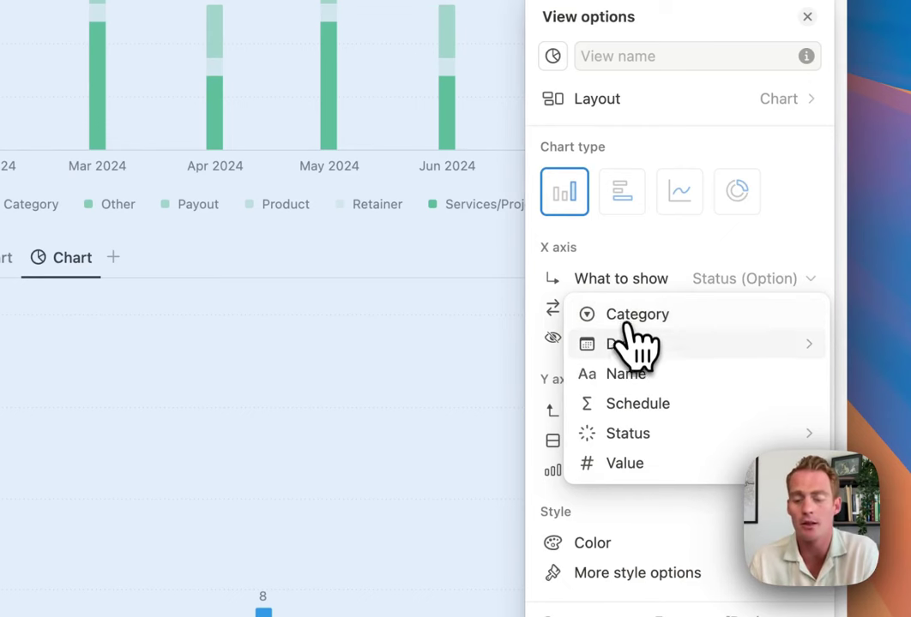
mouse_move(629, 344)
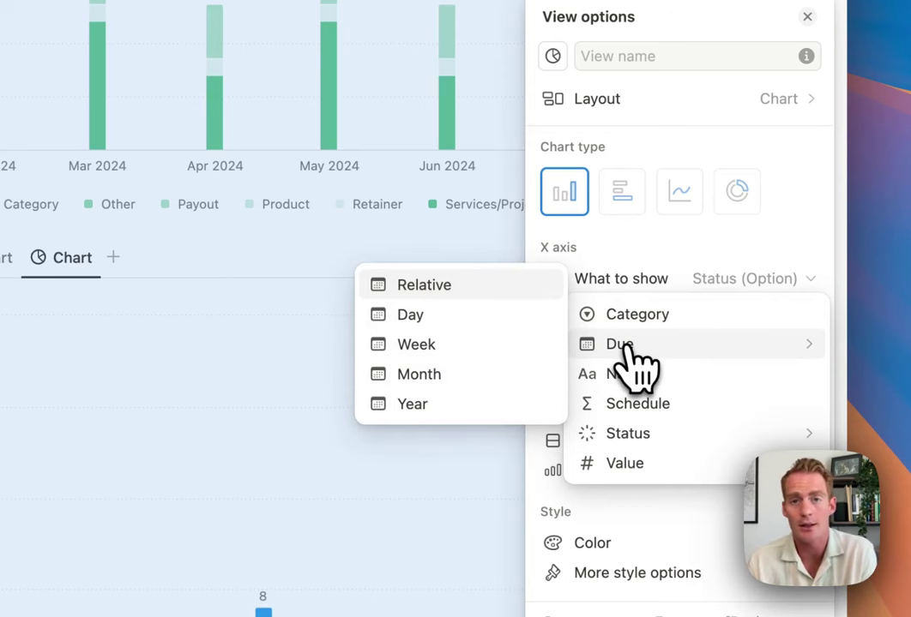
left_click(419, 373)
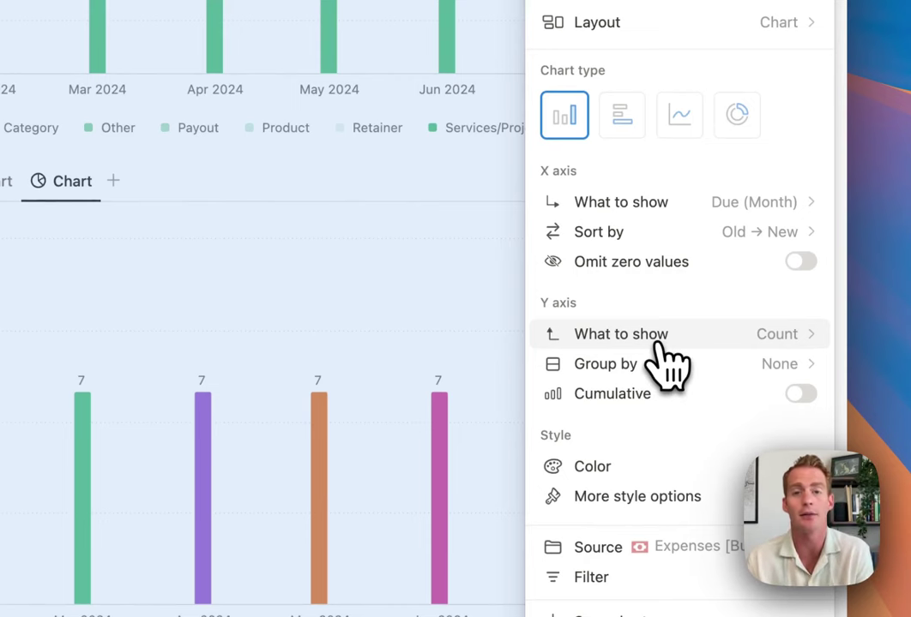
left_click(661, 343)
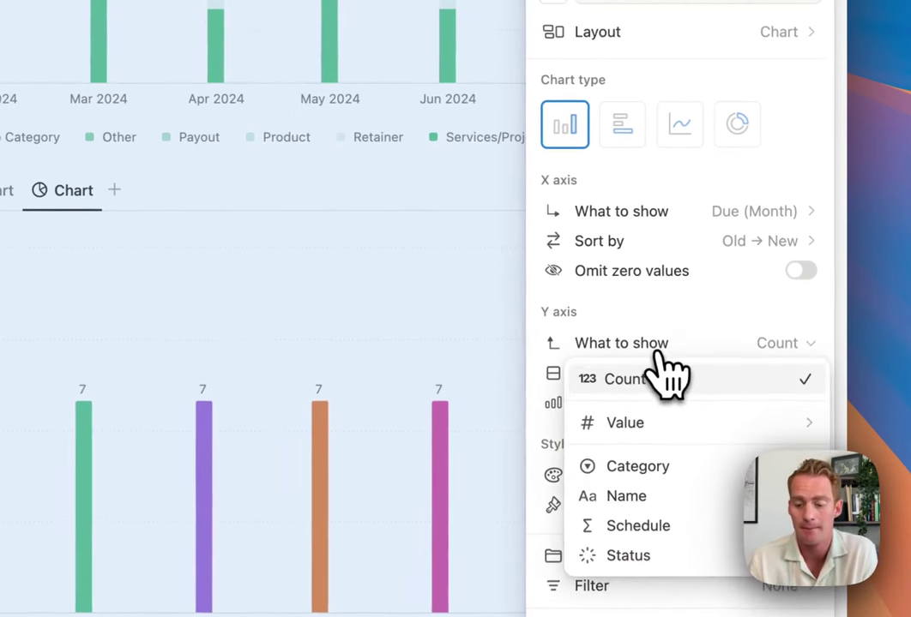
mouse_move(650, 424)
left_click(457, 352)
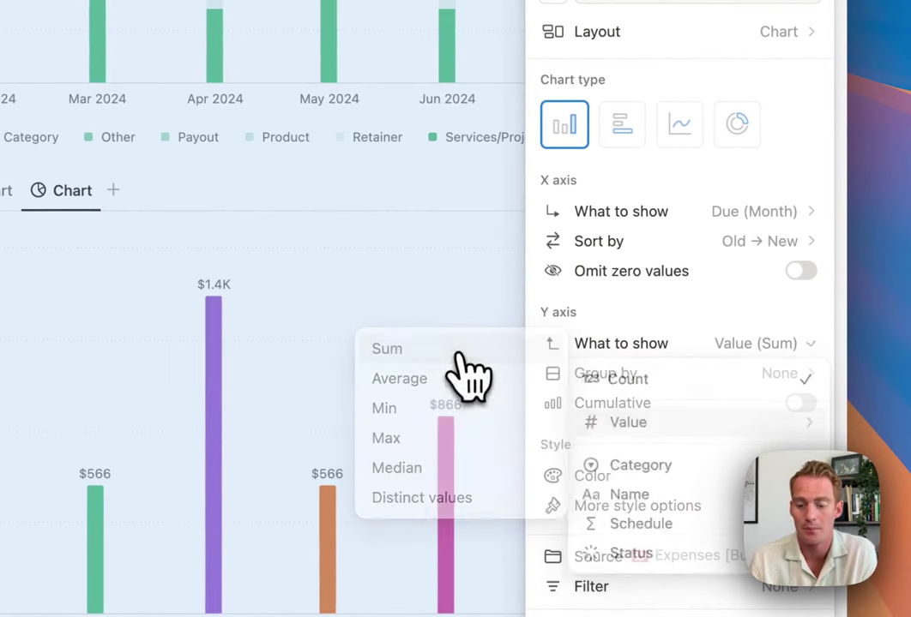
Group the new expenses chart's bars by Category.
scroll(669, 365, "down", 1)
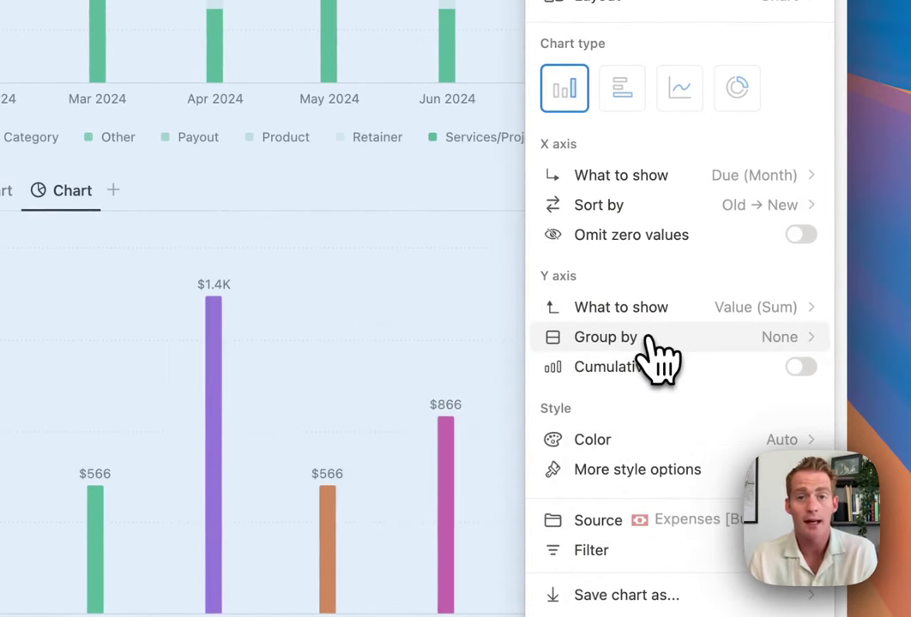
left_click(652, 340)
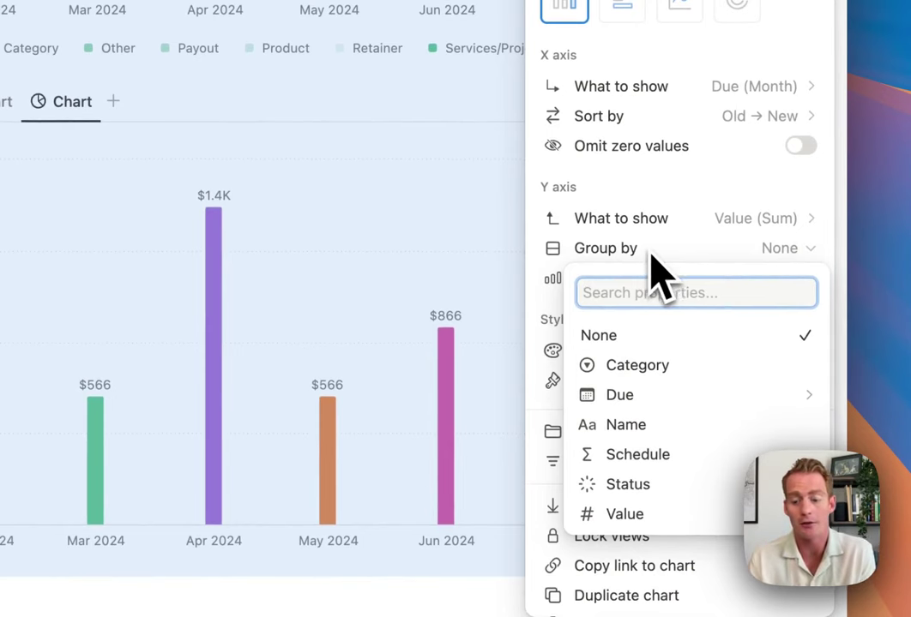
left_click(635, 367)
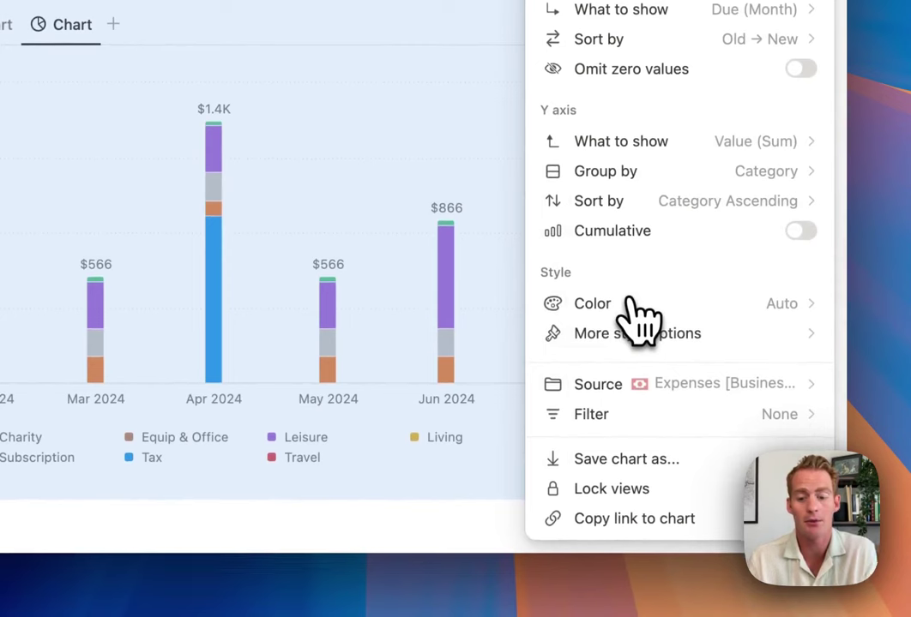
Turn off the new expenses chart's data labels, and toggle its legend off and back on.
left_click(636, 343)
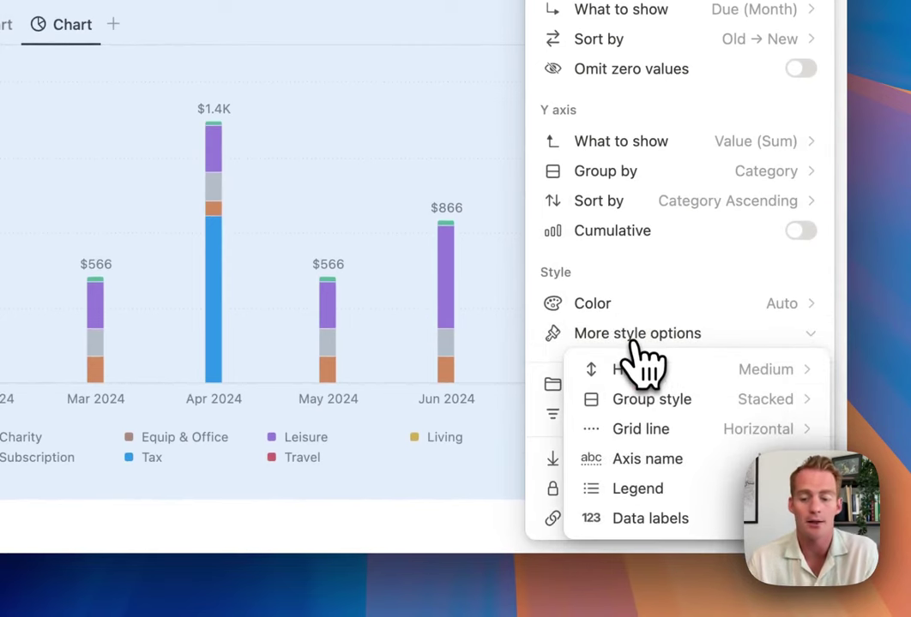
left_click(650, 485)
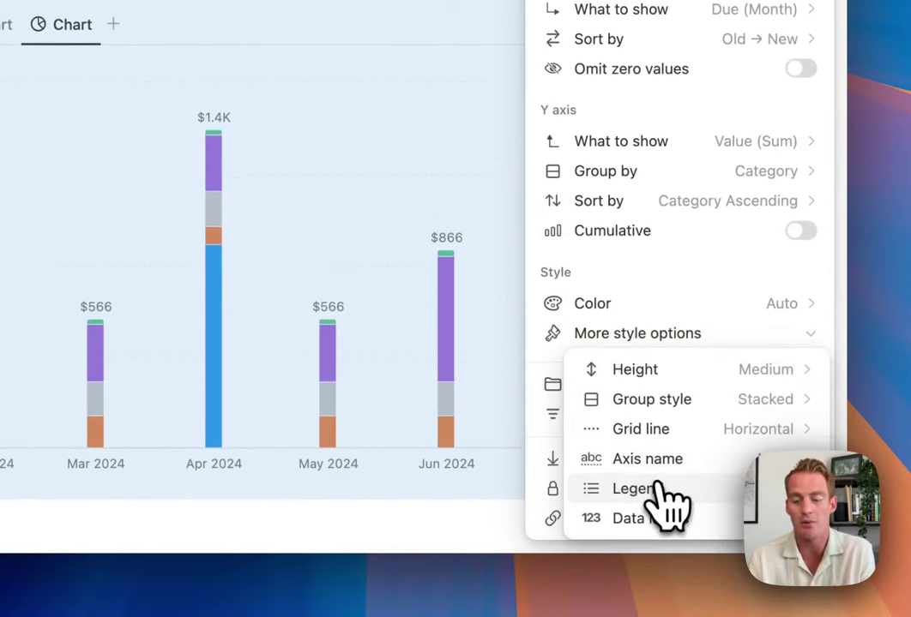
left_click(684, 518)
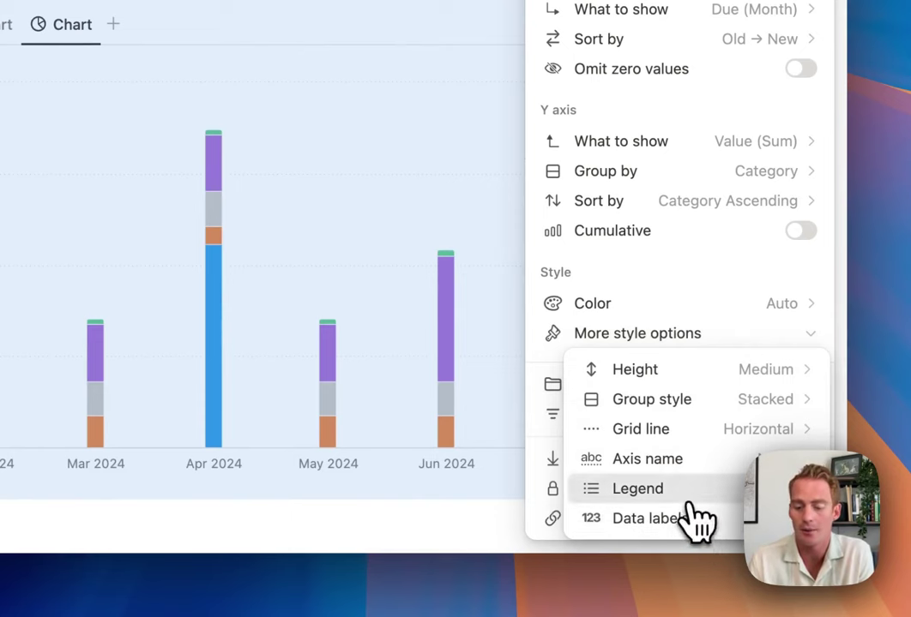
left_click(683, 494)
left_click(672, 403)
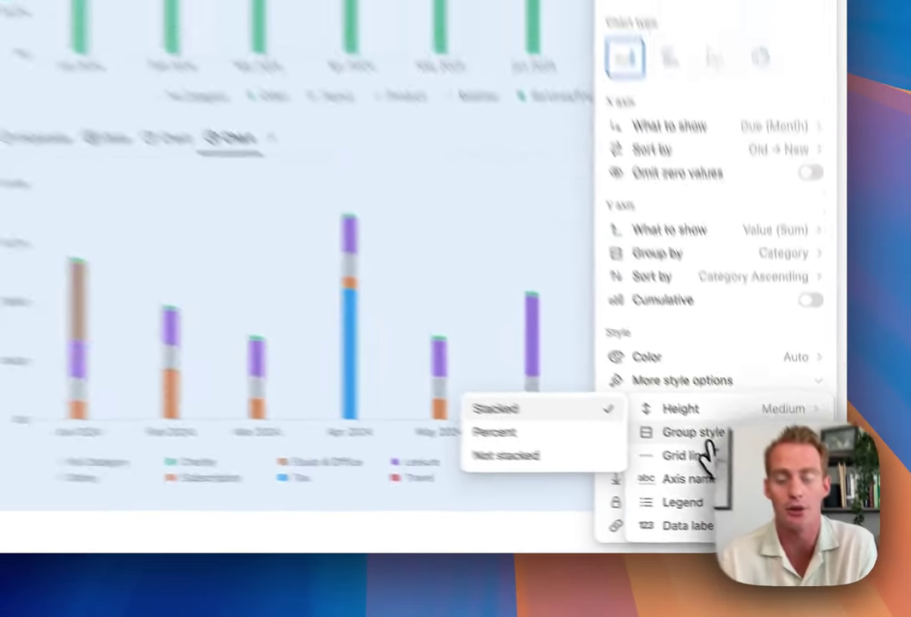
left_click(321, 58)
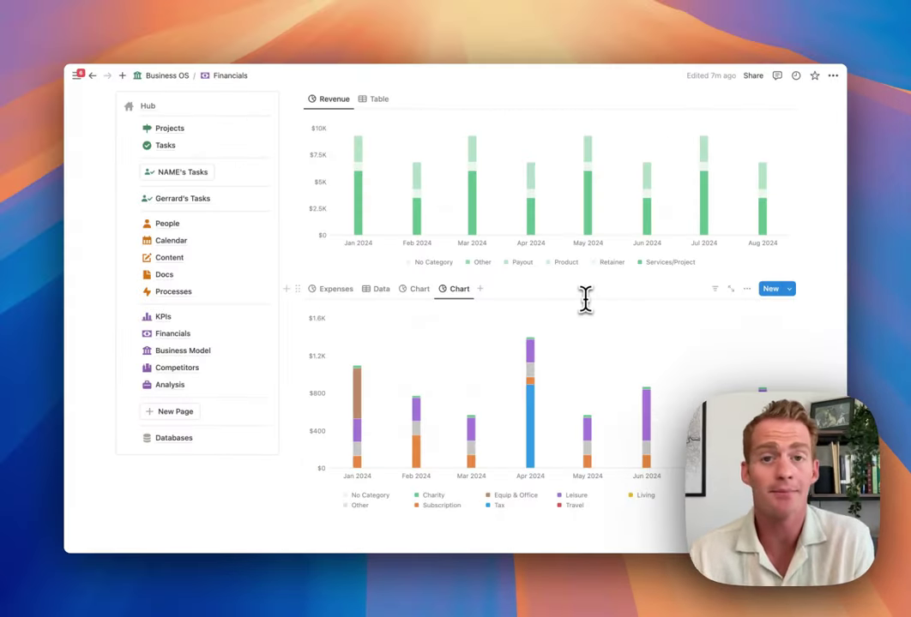